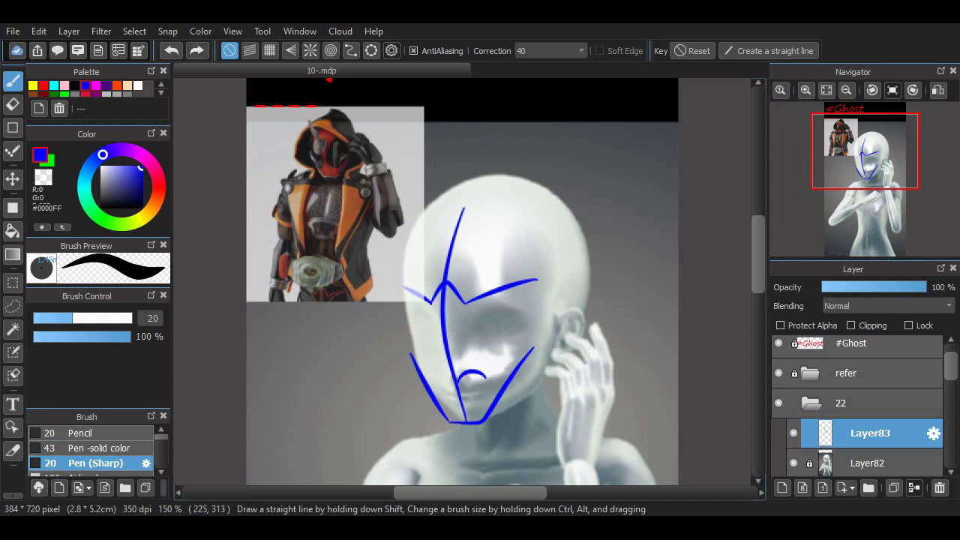
# Sketch the scalloped upper edge of the mouth guard and the diagonal horn strokes on the forehead in blue
pyautogui.moveTo(434, 375); pyautogui.dragTo(455, 383)
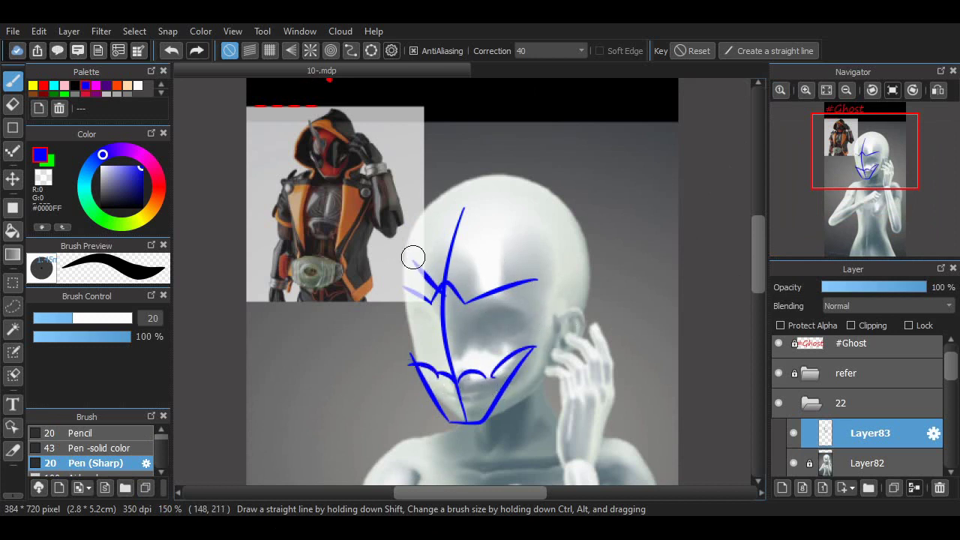
pyautogui.moveTo(405, 241); pyautogui.dragTo(462, 300)
pyautogui.scroll(-5, 614, 310)
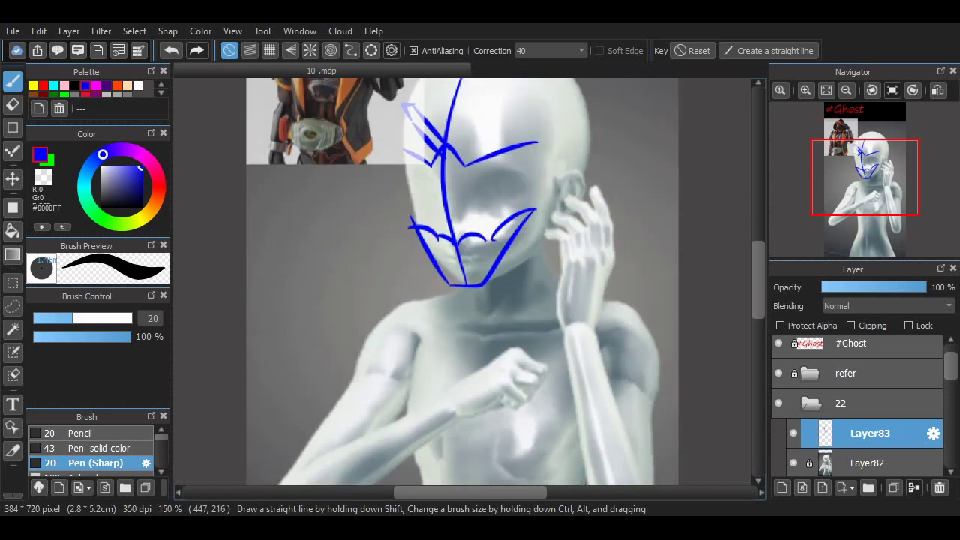
# Outline the hood's opening around both sides of the face, from the forehead down to the neck
pyautogui.scroll(4, 615, 311)
pyautogui.scroll(1, 705, 278)
pyautogui.moveTo(408, 240)
pyautogui.mouseDown()
pyautogui.moveTo(511, 262)
pyautogui.moveTo(534, 427)
pyautogui.mouseUp()
pyautogui.moveTo(405, 244); pyautogui.dragTo(432, 422)
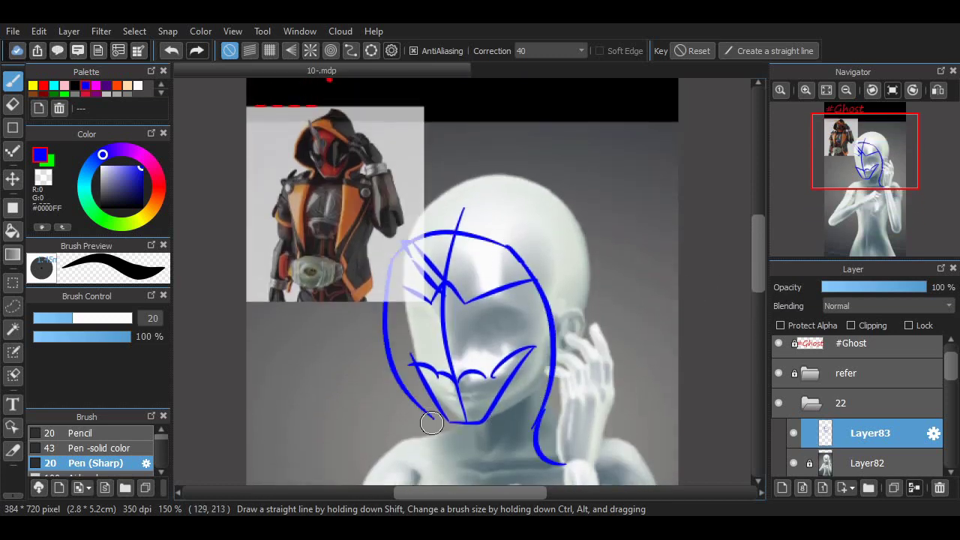
# Sketch a diagonal sword line from the fist across the chest and outline the glove on the raised hand
pyautogui.scroll(-5, 692, 298)
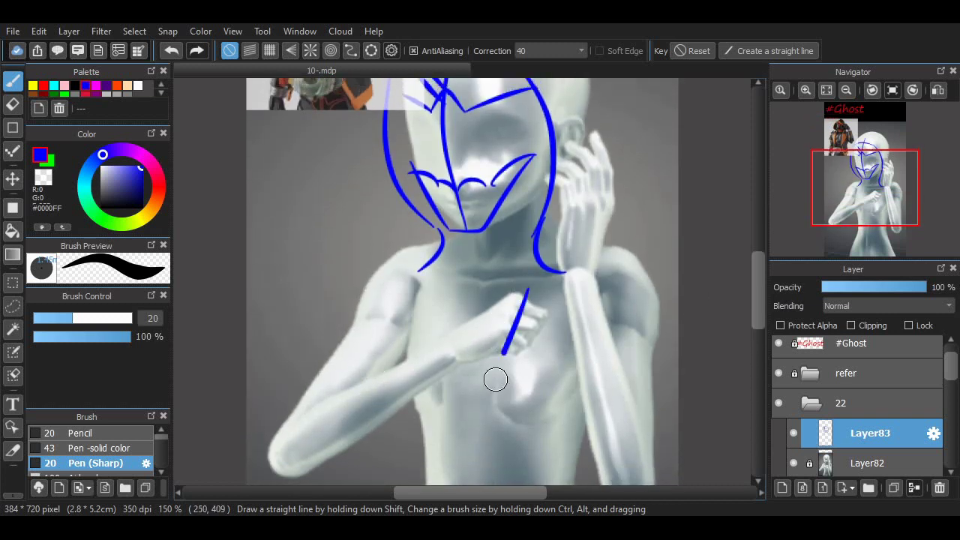
pyautogui.hotkey('ctrl', 'z')
pyautogui.moveTo(525, 293)
pyautogui.mouseDown()
pyautogui.moveTo(452, 431)
pyautogui.moveTo(409, 465)
pyautogui.moveTo(496, 365)
pyautogui.moveTo(432, 459)
pyautogui.mouseUp()
pyautogui.hotkey('ctrl', 'z')
pyautogui.hotkey('ctrl', 'z')
pyautogui.scroll(4, 683, 292)
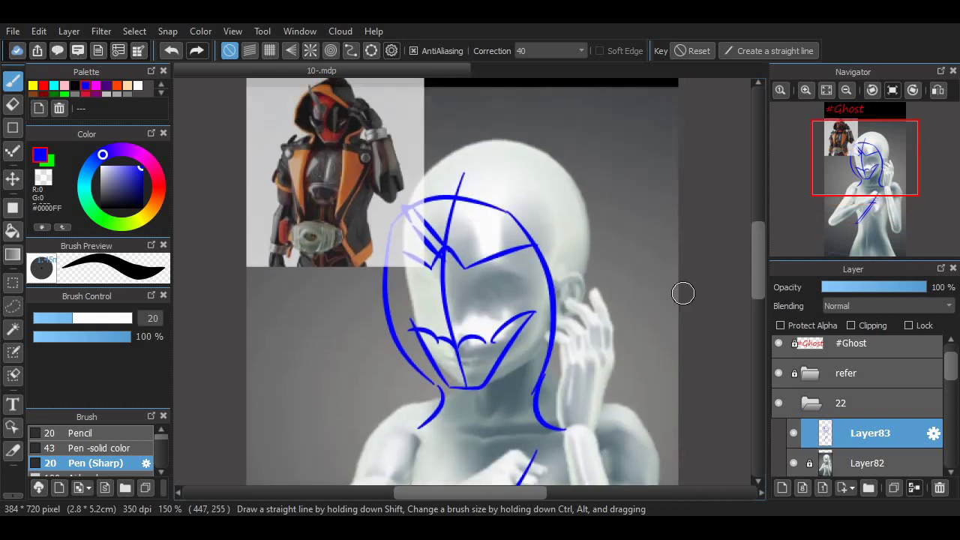
pyautogui.scroll(1, 745, 269)
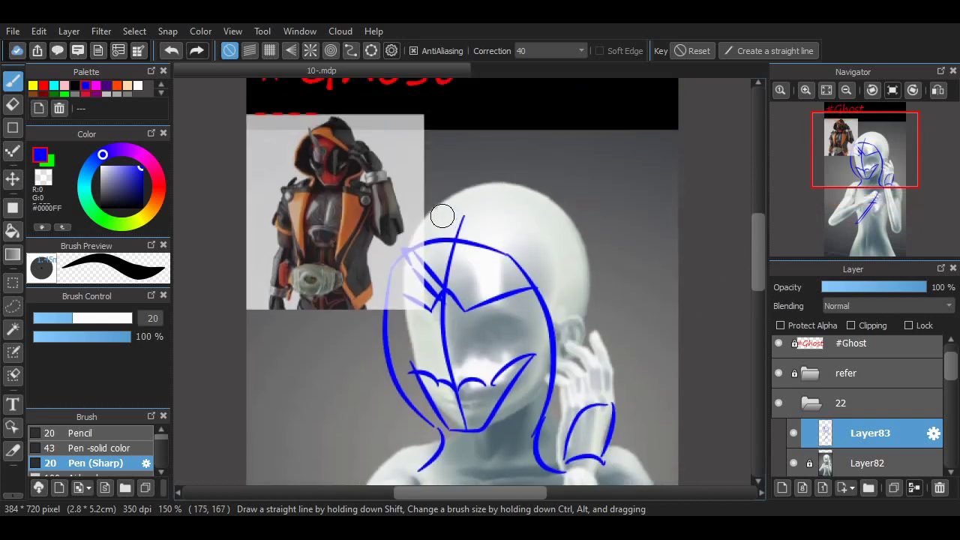
# Sketch the hood's inner rim above the forehead and its outer outline over the crown to the raised hand
pyautogui.moveTo(487, 201); pyautogui.dragTo(555, 300)
pyautogui.hotkey('ctrl', 'z')
pyautogui.moveTo(496, 219)
pyautogui.mouseDown()
pyautogui.moveTo(549, 295)
pyautogui.moveTo(540, 265)
pyautogui.mouseUp()
pyautogui.hotkey('ctrl', 'z')
pyautogui.moveTo(445, 215)
pyautogui.mouseDown()
pyautogui.moveTo(477, 203)
pyautogui.moveTo(570, 330)
pyautogui.mouseUp()
pyautogui.hotkey('ctrl', 'z')
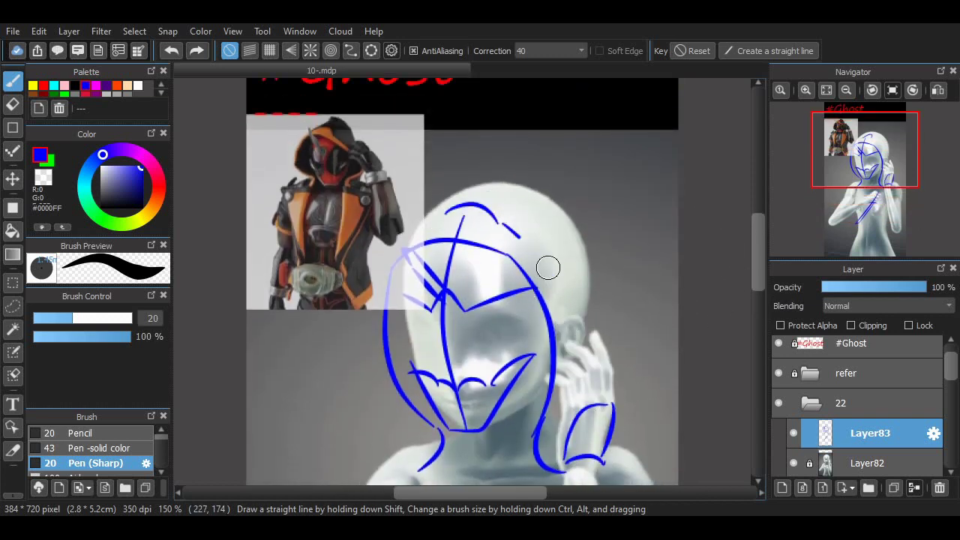
pyautogui.moveTo(503, 223); pyautogui.dragTo(563, 329)
pyautogui.moveTo(495, 219)
pyautogui.mouseDown()
pyautogui.moveTo(444, 208)
pyautogui.moveTo(409, 248)
pyautogui.mouseUp()
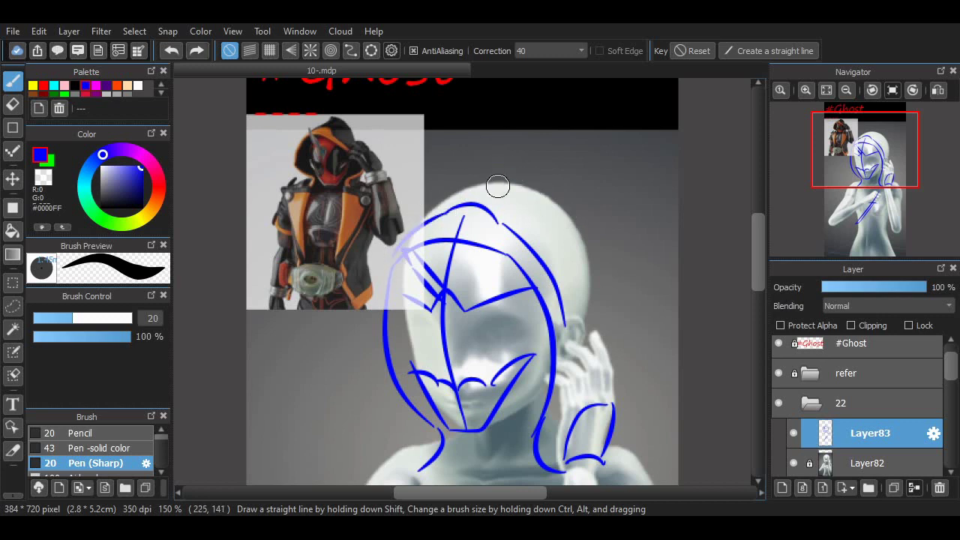
pyautogui.moveTo(493, 186); pyautogui.dragTo(593, 328)
pyautogui.scroll(-1, 745, 242)
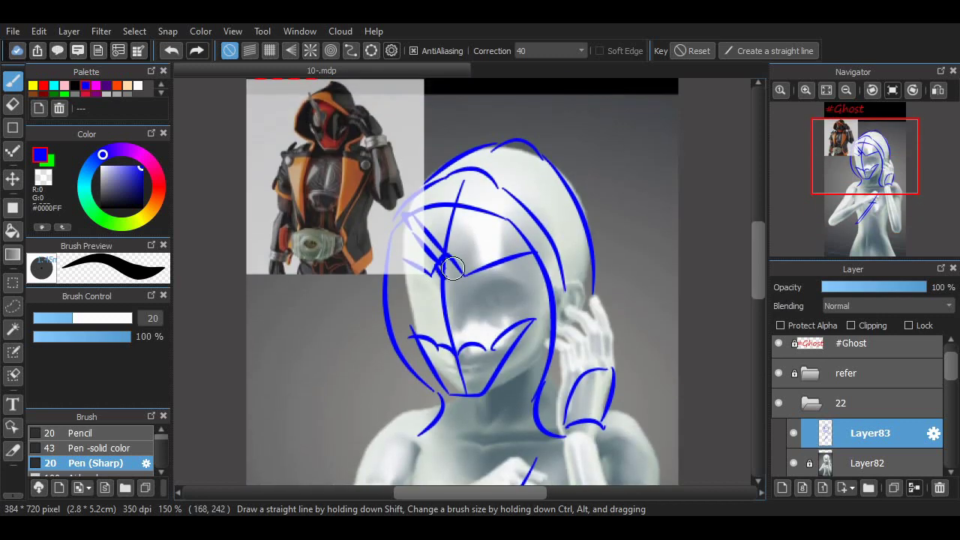
# Draw a banded cuff around the raised arm's wrist and a crossguard on the sword
pyautogui.scroll(-2, 563, 365)
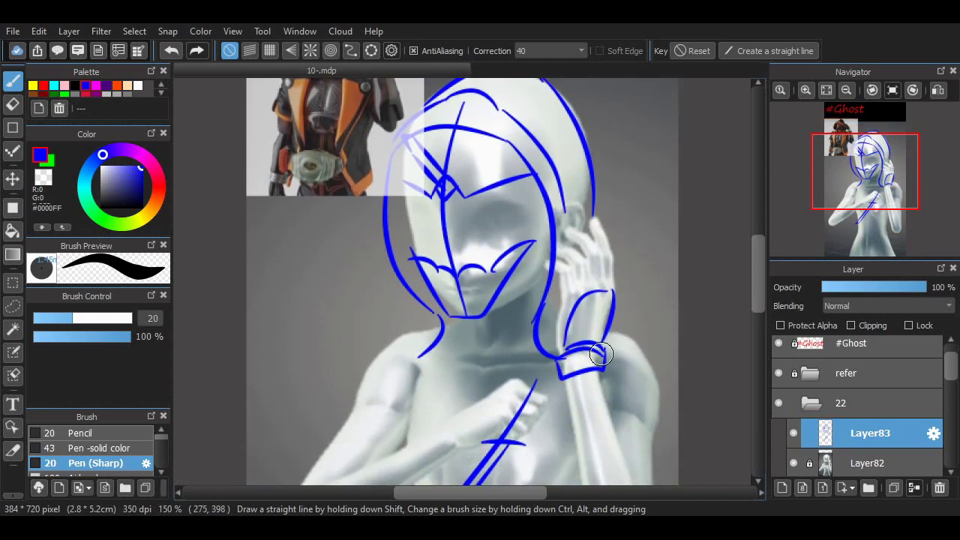
pyautogui.moveTo(600, 355); pyautogui.dragTo(559, 367)
pyautogui.scroll(-5, 578, 300)
pyautogui.scroll(4, 737, 236)
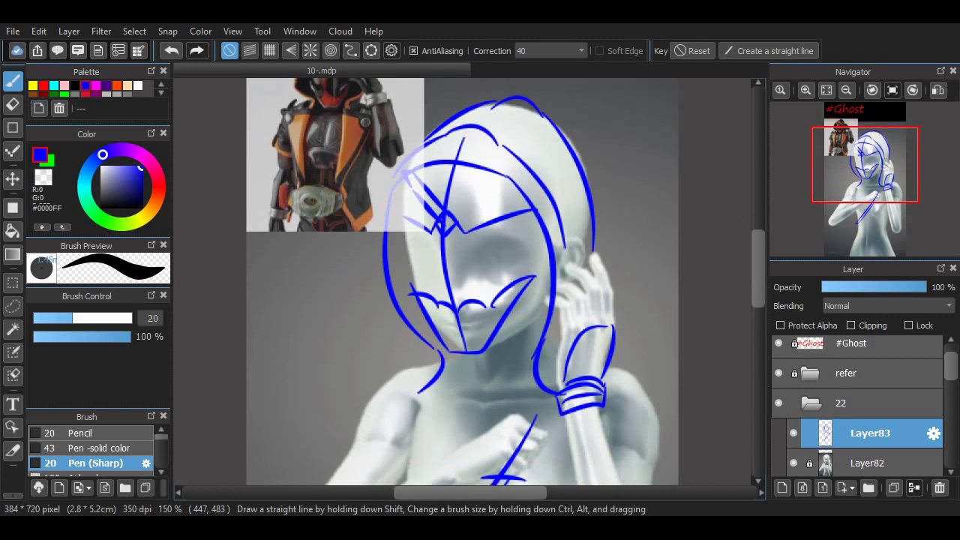
# Sketch curved lines across the neckline and lower chest, with an oval at the fist above the crossguard
pyautogui.scroll(-1, 433, 255)
pyautogui.moveTo(435, 263); pyautogui.dragTo(551, 256)
pyautogui.moveTo(499, 288)
pyautogui.mouseDown()
pyautogui.moveTo(508, 317)
pyautogui.moveTo(514, 304)
pyautogui.mouseUp()
pyautogui.moveTo(424, 390); pyautogui.dragTo(572, 382)
pyautogui.scroll(-4, 743, 146)
pyautogui.scroll(8, 450, 300)
# Draw the belt buckle on the hips as a rounded rectangle with a small circle in its centre
pyautogui.scroll(-11, 428, 386)
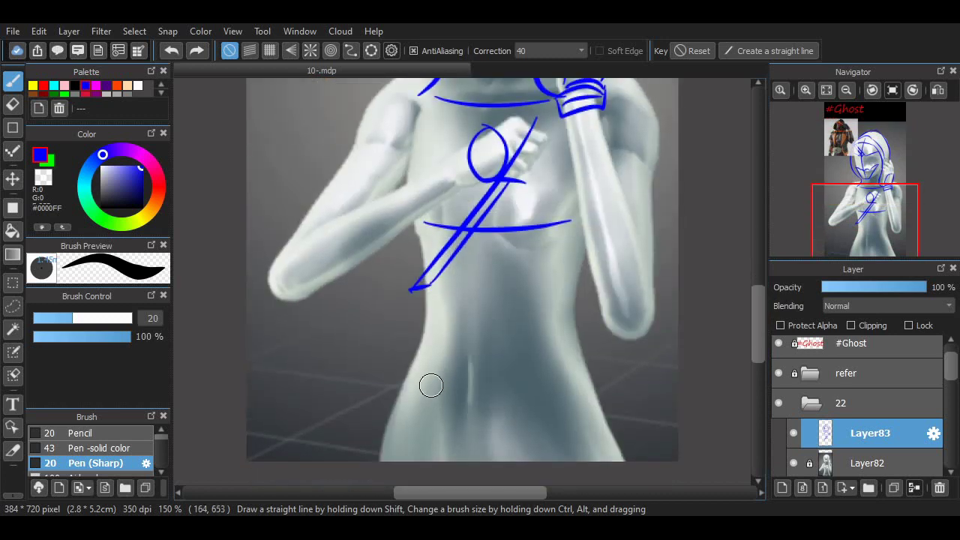
pyautogui.moveTo(453, 298); pyautogui.dragTo(450, 317)
pyautogui.moveTo(413, 282); pyautogui.dragTo(523, 286)
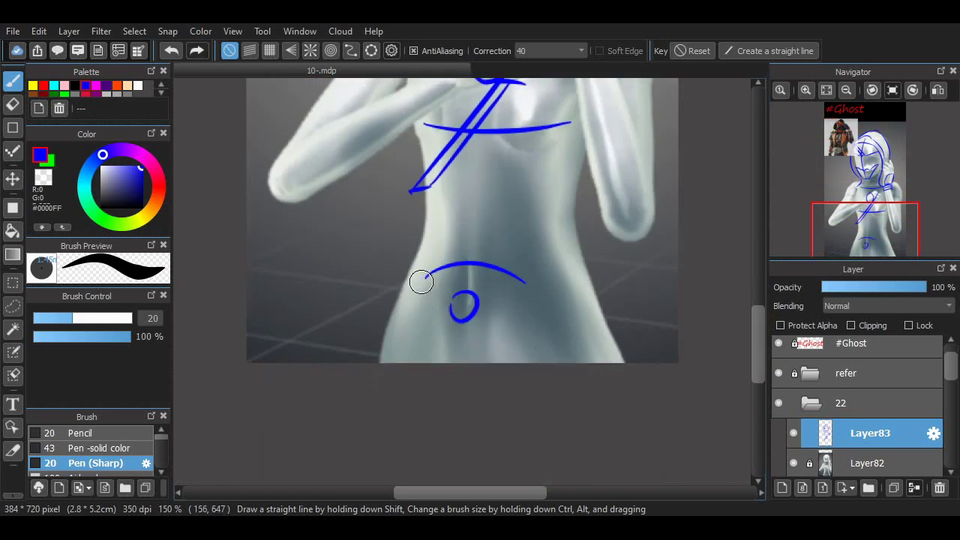
pyautogui.moveTo(410, 335); pyautogui.dragTo(517, 330)
pyautogui.moveTo(526, 334); pyautogui.dragTo(521, 298)
pyautogui.hotkey('ctrl', 'z')
pyautogui.moveTo(410, 336); pyautogui.dragTo(511, 328)
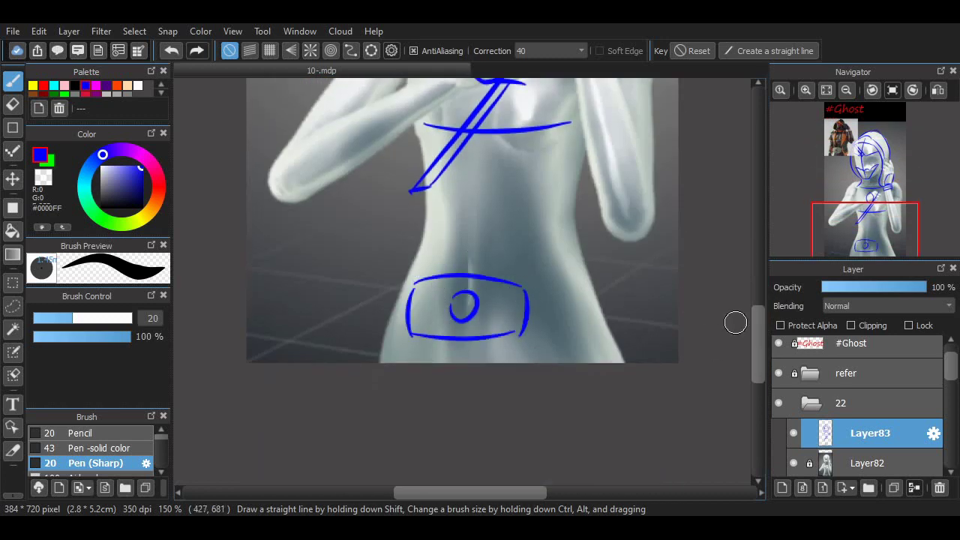
# Sketch a tall rounded pouch shape attached to the outer side of the belt buckle
pyautogui.scroll(8, 736, 323)
pyautogui.scroll(-8, 526, 322)
pyautogui.moveTo(406, 301); pyautogui.dragTo(384, 363)
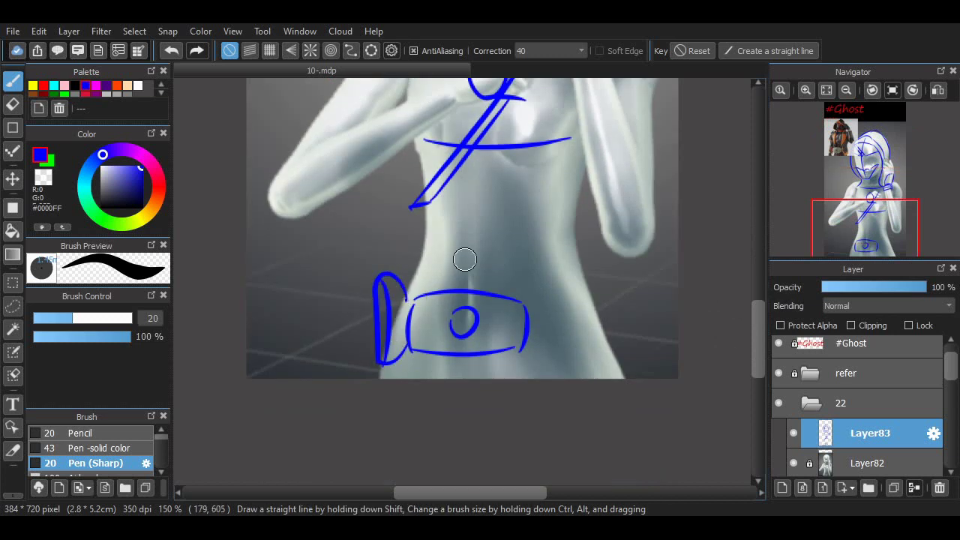
# Select the belt buckle with its side piece, enlarge it slightly by transforming, and clear the selection
pyautogui.press('m')
pyautogui.moveTo(358, 248); pyautogui.dragTo(553, 375)
pyautogui.hotkey('ctrl', 't')
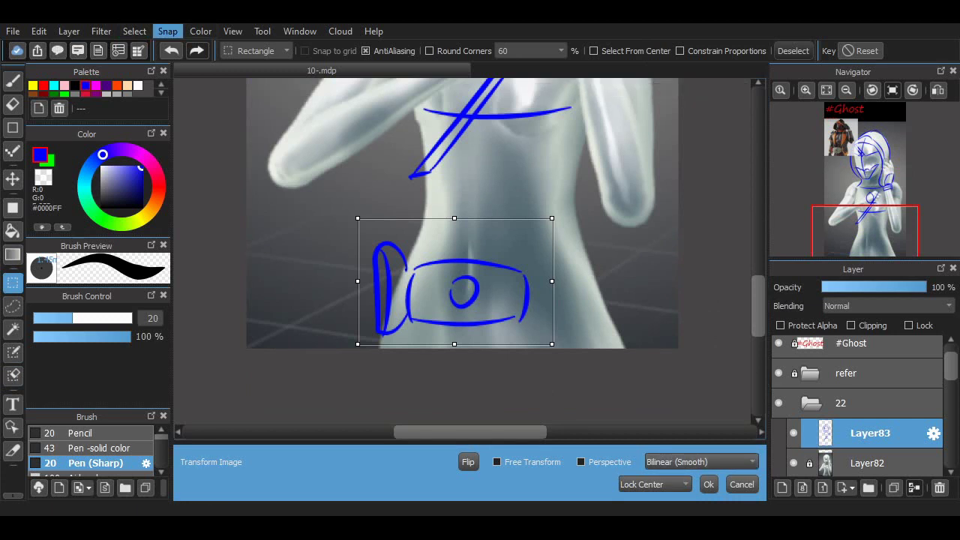
pyautogui.moveTo(552, 344); pyautogui.dragTo(578, 347)
pyautogui.click(708, 484)
pyautogui.hotkey('ctrl', 'd')
pyautogui.scroll(-2, 480, 247)
pyautogui.scroll(1, 624, 228)
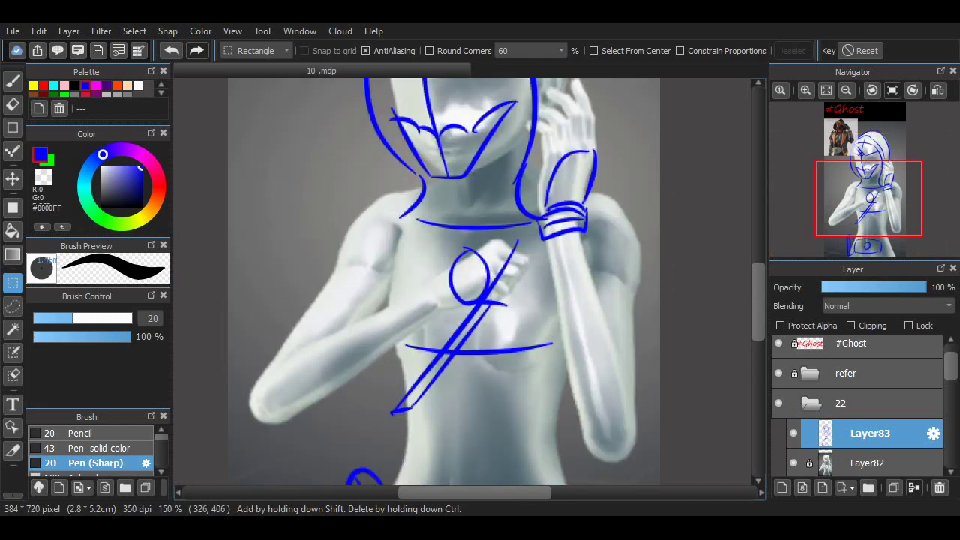
# Sketch two long coat edges with the brush, running down the torso from the neck past the belt buckle
pyautogui.press('b')
pyautogui.scroll(5, 525, 225)
pyautogui.scroll(-6, 526, 225)
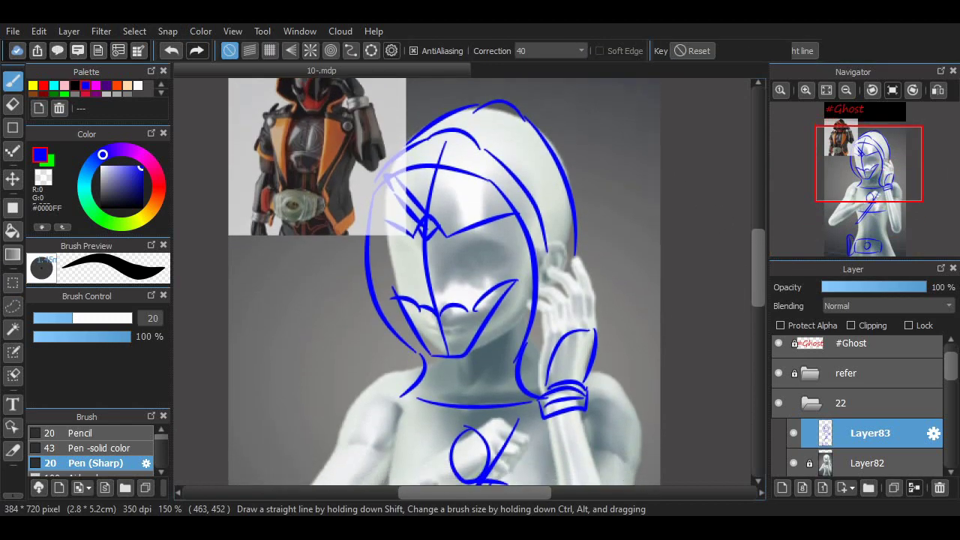
pyautogui.moveTo(530, 218); pyautogui.dragTo(535, 324)
pyautogui.moveTo(532, 358); pyautogui.dragTo(534, 398)
pyautogui.scroll(-3, 553, 150)
pyautogui.hotkey('ctrl', 'z')
pyautogui.scroll(1, 553, 150)
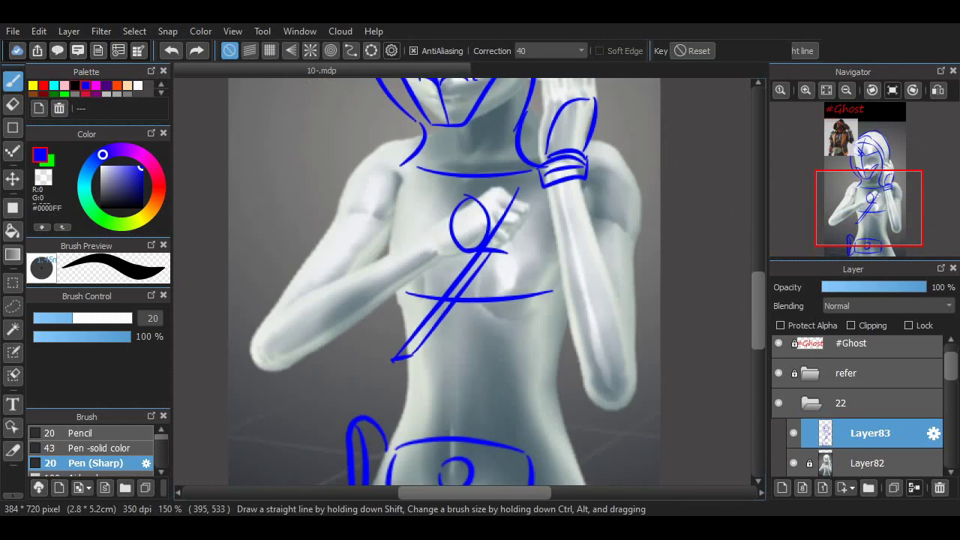
pyautogui.scroll(-1, 553, 150)
pyautogui.moveTo(533, 108)
pyautogui.mouseDown()
pyautogui.moveTo(531, 421)
pyautogui.moveTo(544, 473)
pyautogui.mouseUp()
pyautogui.hotkey('ctrl', 'z')
pyautogui.moveTo(419, 84)
pyautogui.mouseDown()
pyautogui.moveTo(403, 368)
pyautogui.moveTo(391, 473)
pyautogui.moveTo(383, 473)
pyautogui.mouseUp()
pyautogui.hotkey('ctrl', 'z')
pyautogui.hotkey('ctrl', 'z')
pyautogui.scroll(6, 390, 196)
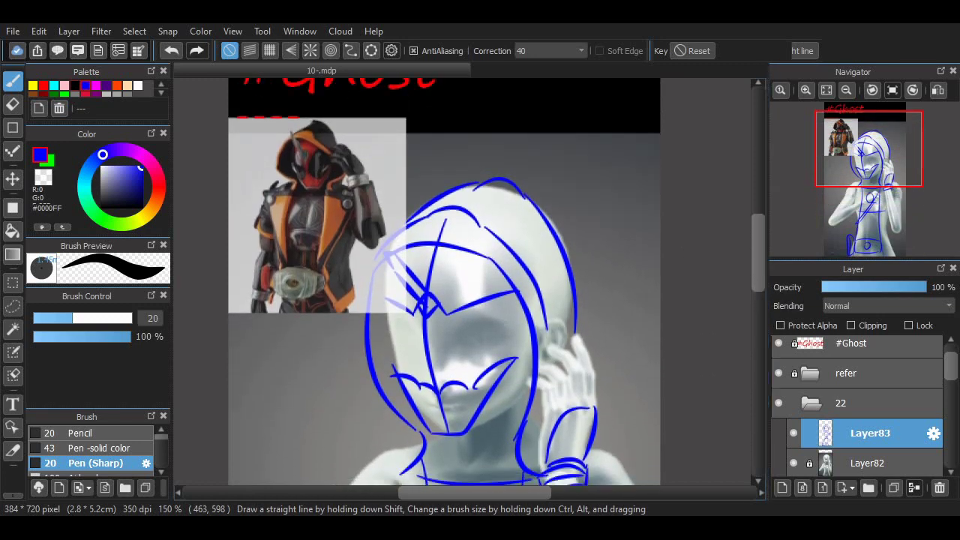
# Draw the mask's outer side edge and a hatched cheek panel beside the mouth guard
pyautogui.scroll(-1, 391, 196)
pyautogui.moveTo(391, 195); pyautogui.dragTo(389, 308)
pyautogui.hotkey('ctrl', 'z')
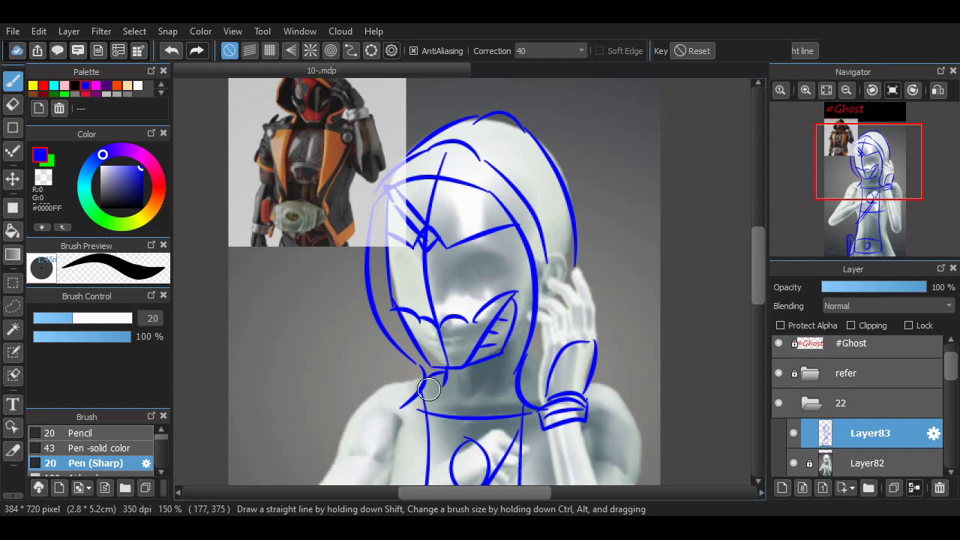
# Sketch the collar around the neck with a curved band and a shallow V-shaped line
pyautogui.hotkey('ctrl', 'z')
pyautogui.moveTo(420, 398); pyautogui.dragTo(524, 411)
pyautogui.scroll(-6, 525, 426)
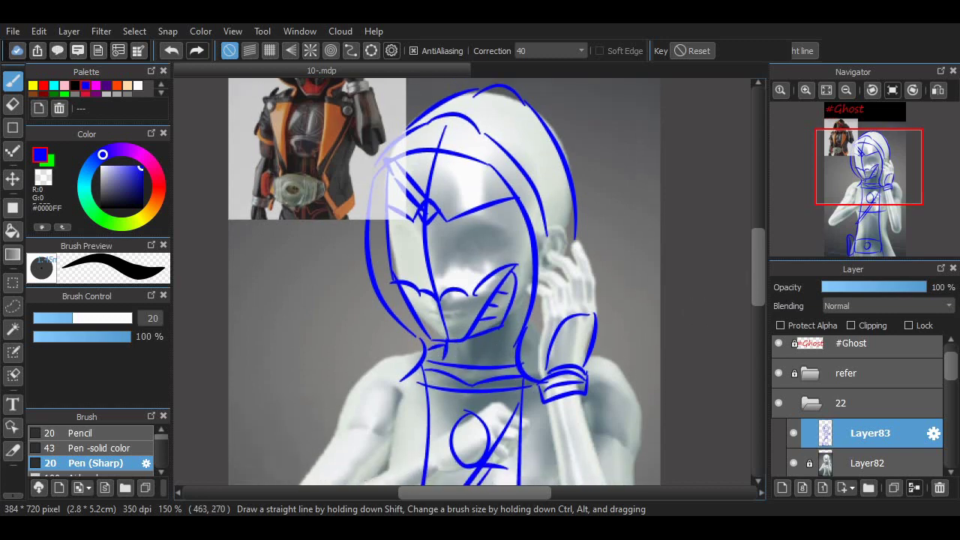
# Set the eraser size to 29 and erase the oval and sword lines overlapping the fist
pyautogui.scroll(3, 526, 426)
pyautogui.press('e')
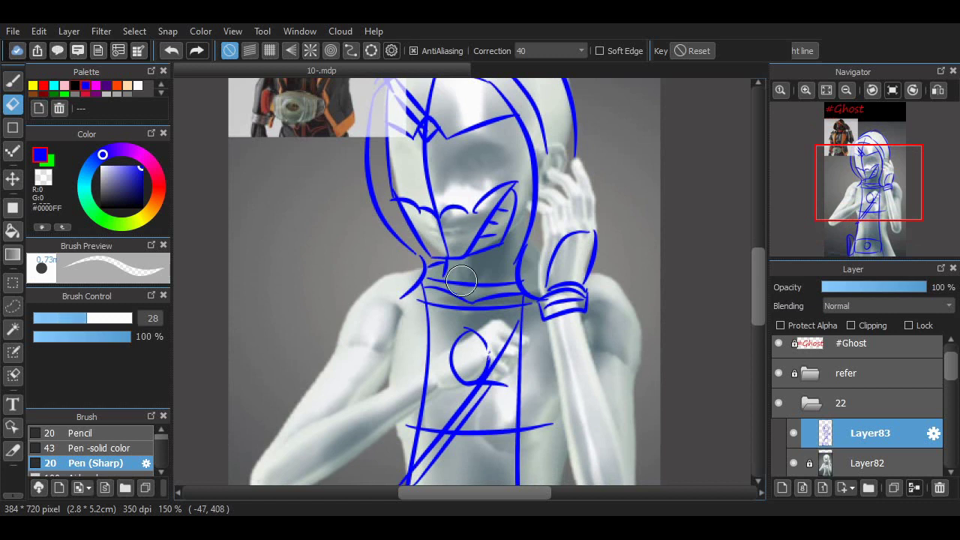
pyautogui.press(']')
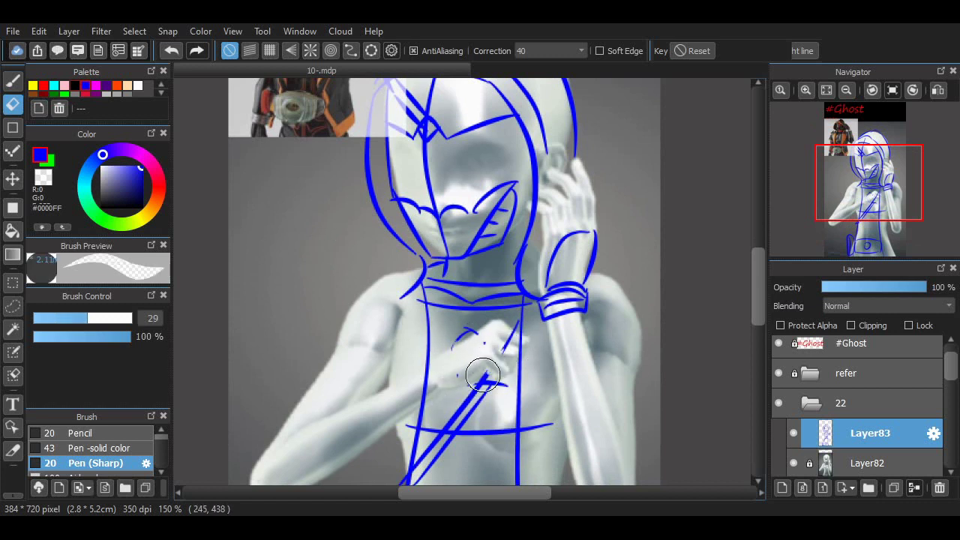
# Switch back to the brush and add a second stroke along the hood's lower edge beside the chin
pyautogui.press('b')
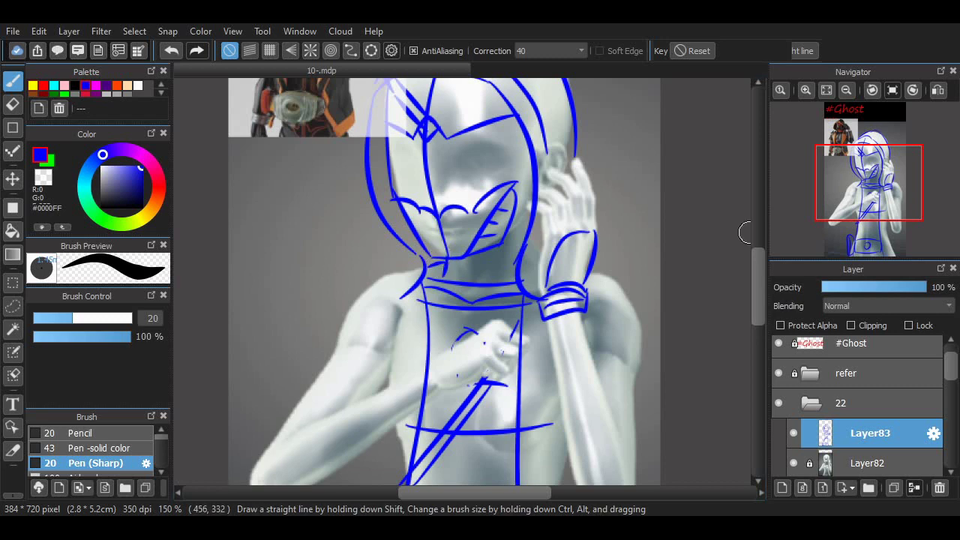
pyautogui.scroll(3, 684, 240)
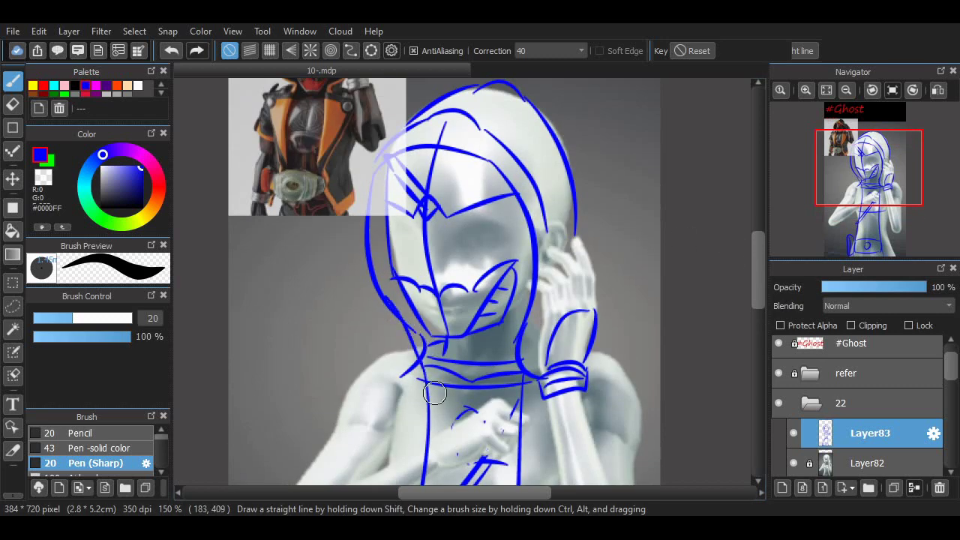
pyautogui.scroll(2, 745, 295)
pyautogui.scroll(-4, 745, 294)
pyautogui.scroll(4, 745, 295)
pyautogui.scroll(-8, 707, 356)
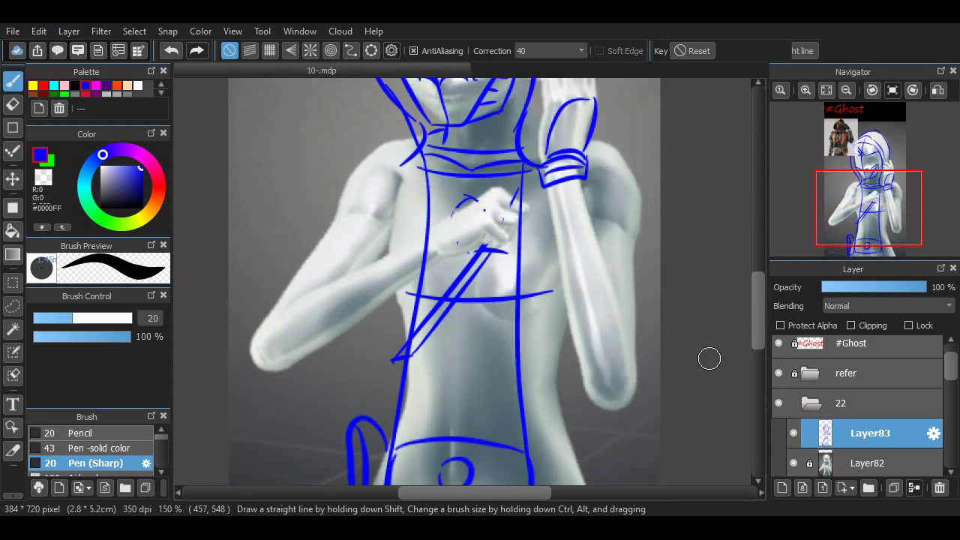
# Add a second line outside each long coat edge, running from the collar down to the hips
pyautogui.moveTo(531, 171); pyautogui.dragTo(548, 434)
pyautogui.scroll(-4, 548, 433)
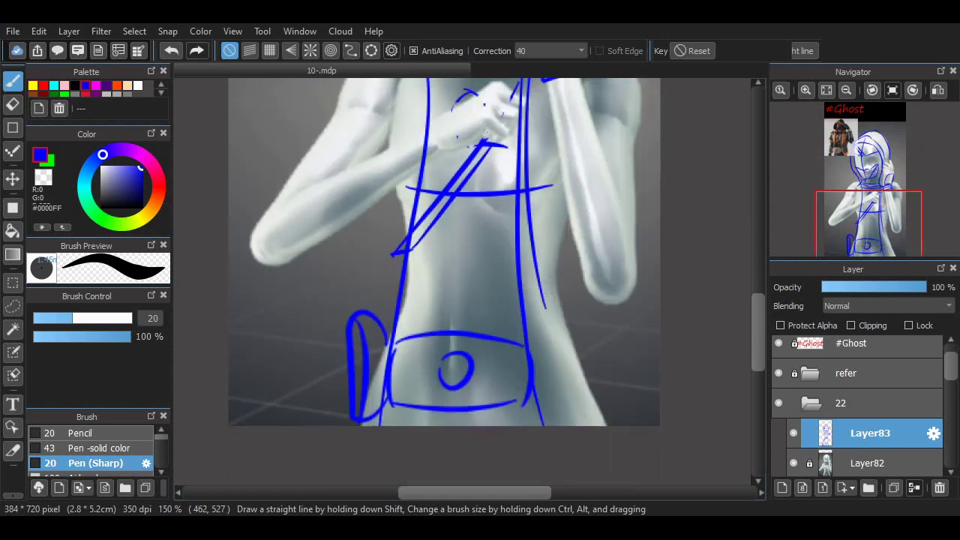
pyautogui.moveTo(537, 291); pyautogui.dragTo(564, 422)
pyautogui.scroll(3, 439, 180)
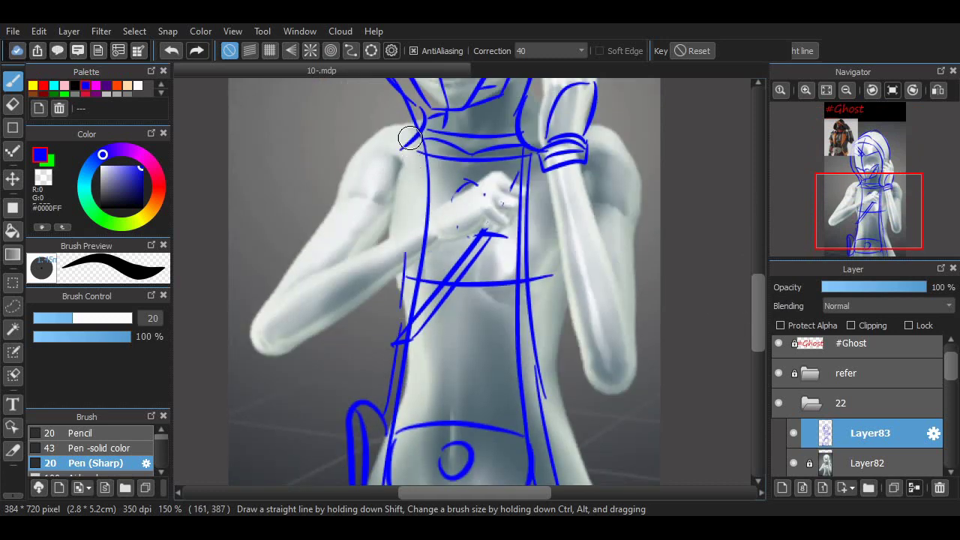
pyautogui.moveTo(409, 137); pyautogui.dragTo(402, 240)
pyautogui.scroll(7, 443, 266)
pyautogui.scroll(-3, 443, 265)
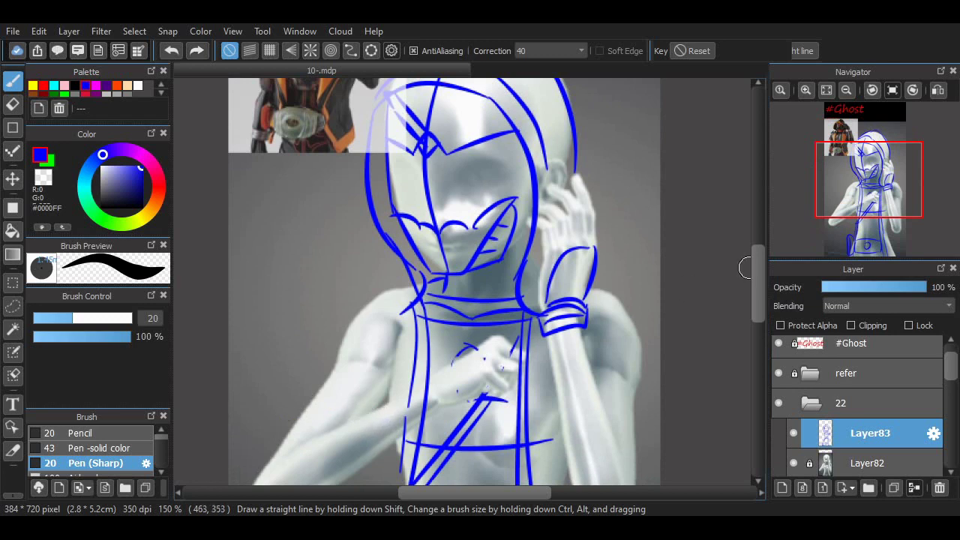
# Outline short flared coat sleeves over both shoulders, closing each with a hem across the upper arm
pyautogui.scroll(-3, 745, 267)
pyautogui.moveTo(373, 327); pyautogui.dragTo(406, 213)
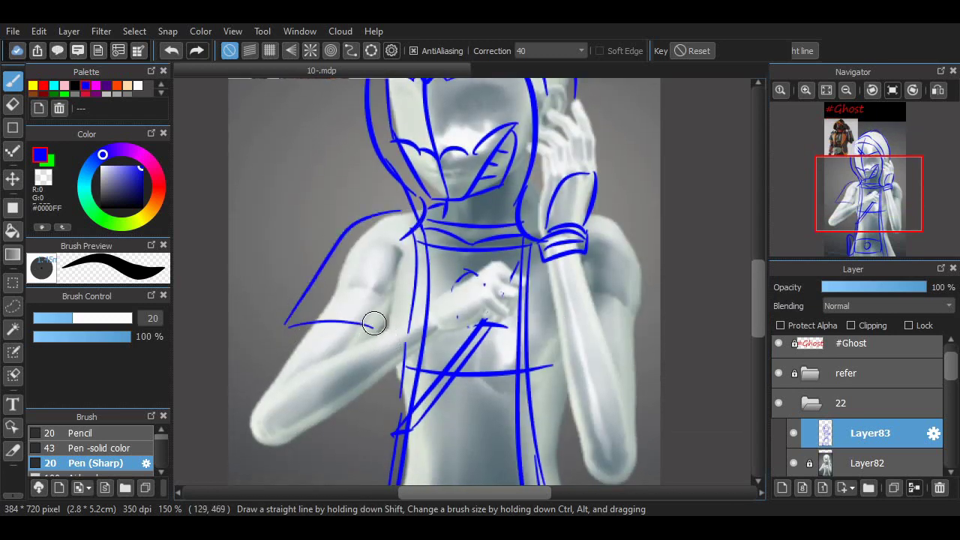
pyautogui.moveTo(651, 268); pyautogui.dragTo(658, 329)
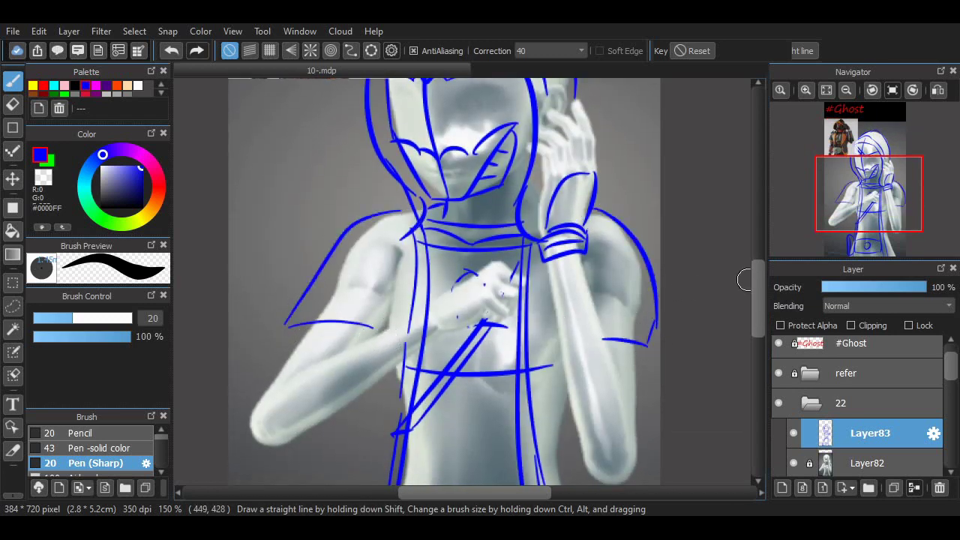
# Sketch the raised arm's forearm armour with an arched elbow guard and side lines up to the wrist cuff
pyautogui.scroll(5, 745, 279)
pyautogui.scroll(-6, 745, 280)
pyautogui.moveTo(567, 378); pyautogui.dragTo(630, 366)
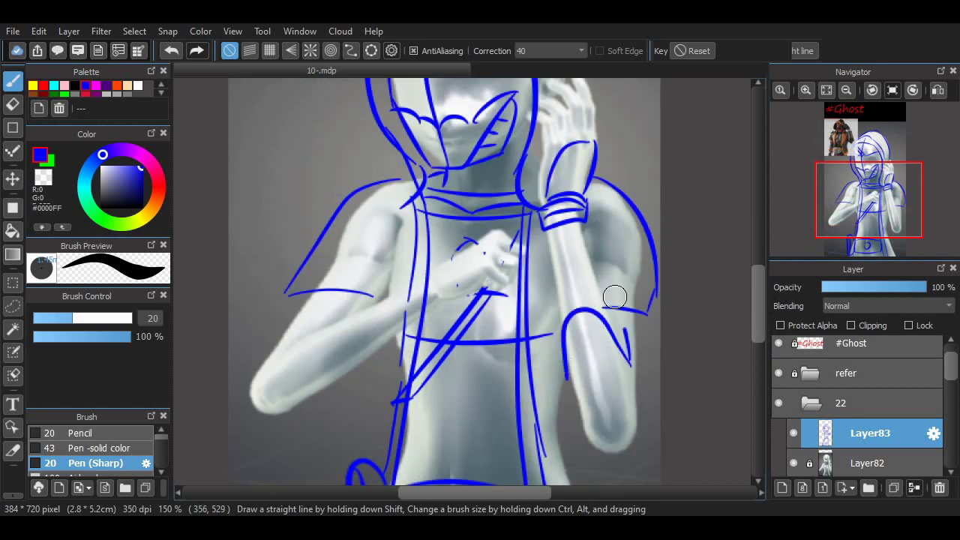
pyautogui.moveTo(593, 237); pyautogui.dragTo(629, 321)
pyautogui.moveTo(548, 234); pyautogui.dragTo(569, 374)
# Redraw the top of the hood's outer outline with a pointed peak
pyautogui.scroll(6, 745, 302)
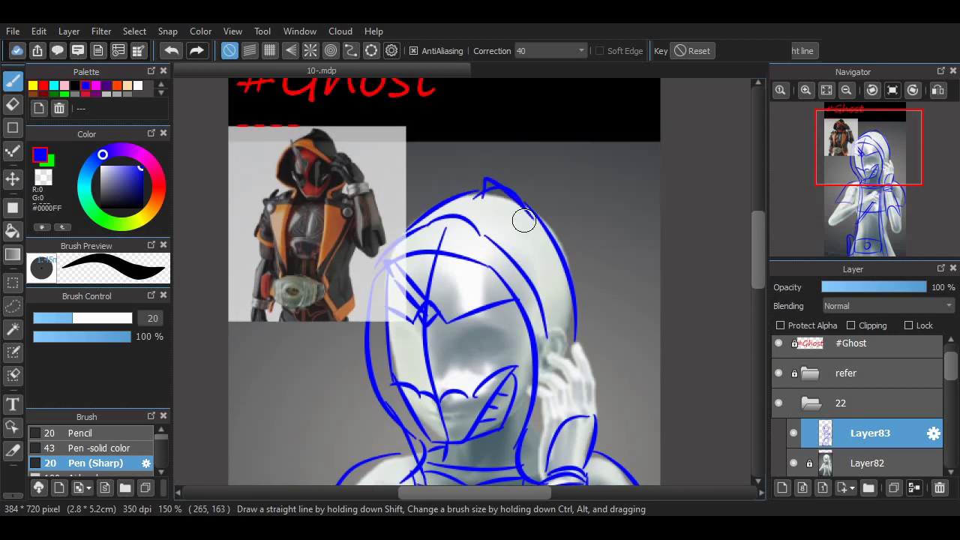
pyautogui.hotkey('ctrl', 'z')
pyautogui.moveTo(477, 204)
pyautogui.mouseDown()
pyautogui.moveTo(513, 193)
pyautogui.moveTo(484, 187)
pyautogui.moveTo(511, 225)
pyautogui.moveTo(526, 204)
pyautogui.mouseUp()
pyautogui.hotkey('ctrl', 'z')
pyautogui.scroll(-5, 745, 226)
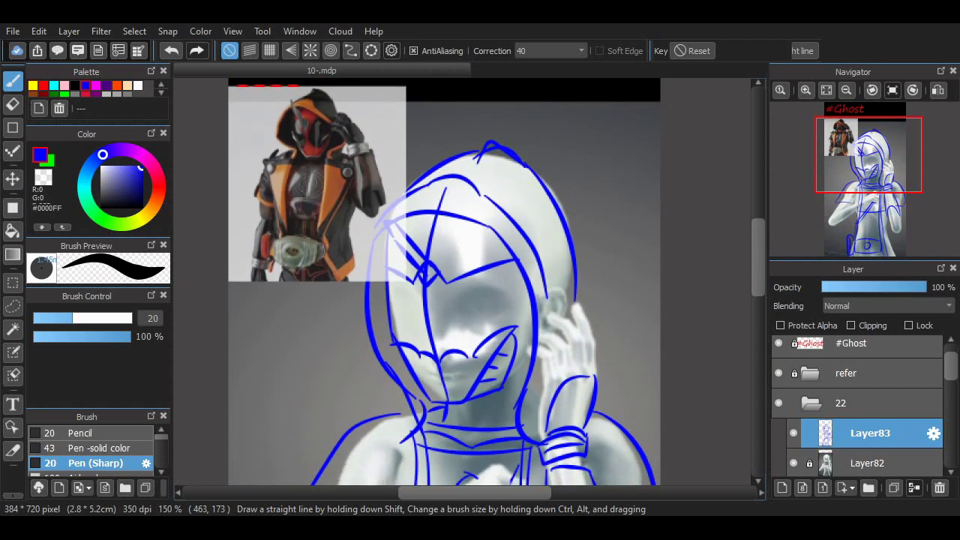
# Draw a row of small half-round studs along the outer side of each coat edge, from the collar down to the hip
pyautogui.scroll(4, 745, 225)
pyautogui.scroll(-5, 719, 267)
pyautogui.scroll(1, 719, 267)
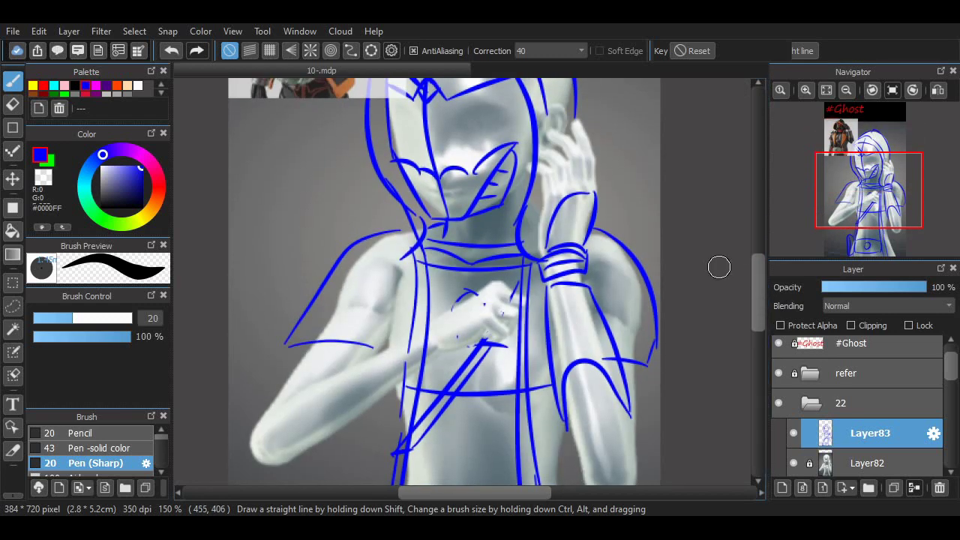
pyautogui.scroll(-4, 533, 277)
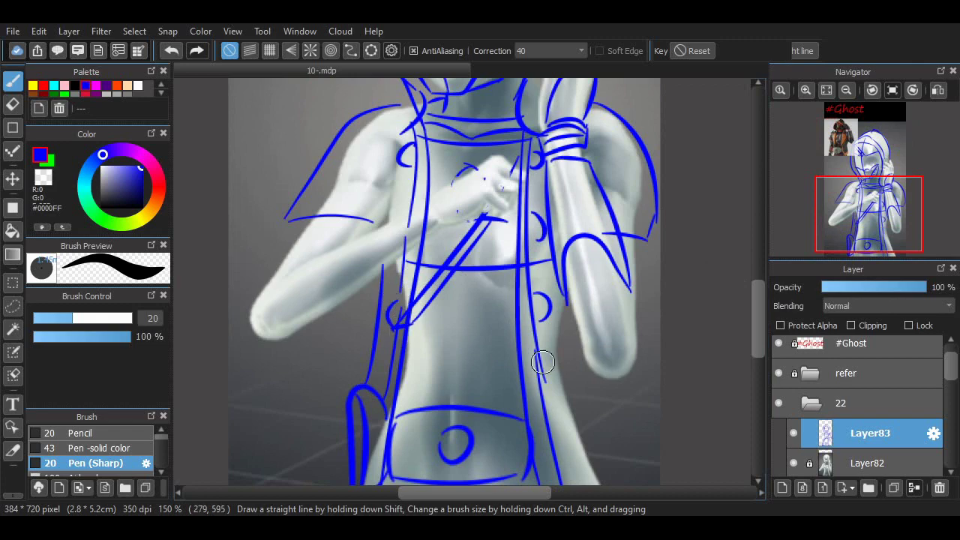
pyautogui.scroll(-5, 376, 391)
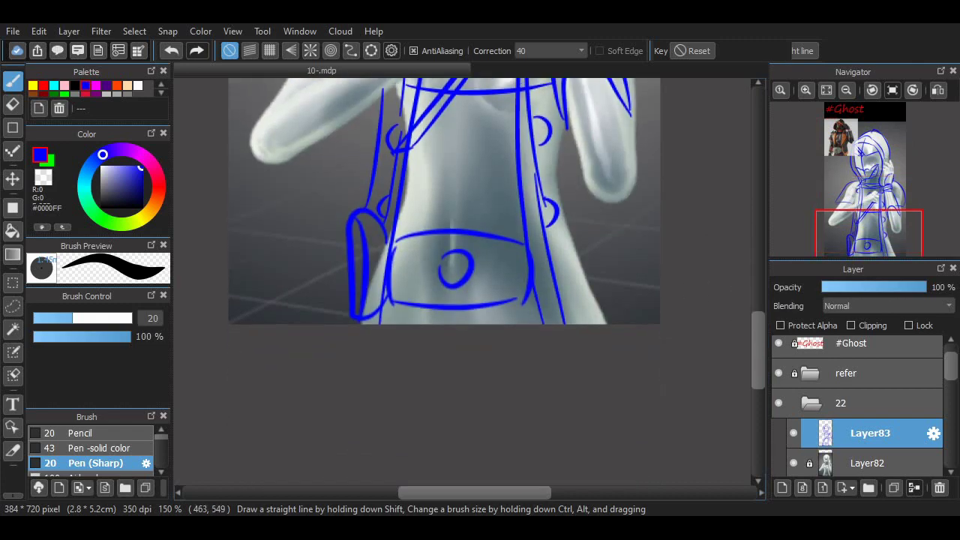
pyautogui.scroll(12, 726, 293)
pyautogui.scroll(-10, 725, 292)
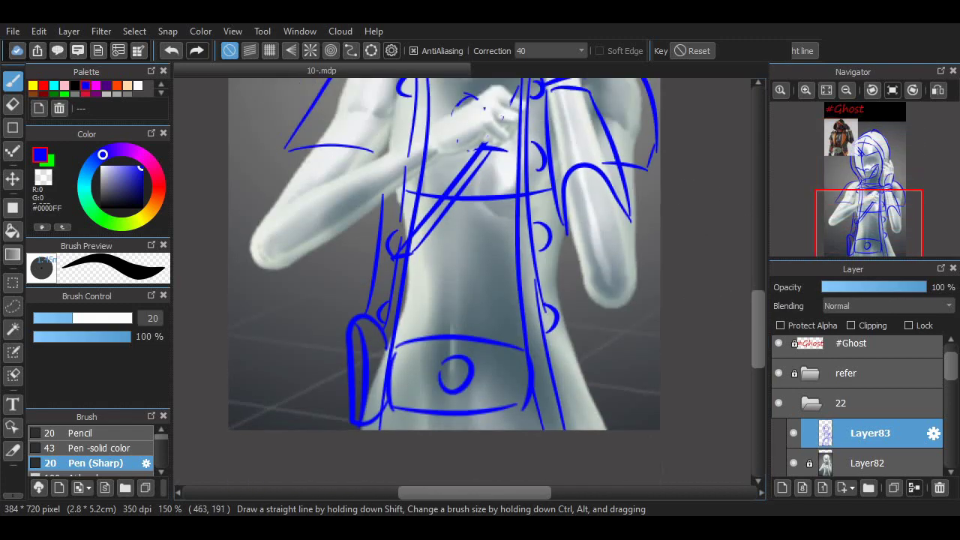
# Try a V-shaped line across the abdomen between the two coat edges
pyautogui.scroll(2, 736, 347)
pyautogui.hotkey('ctrl', 'y')
pyautogui.hotkey('ctrl', 'z')
pyautogui.hotkey('ctrl', 'y')
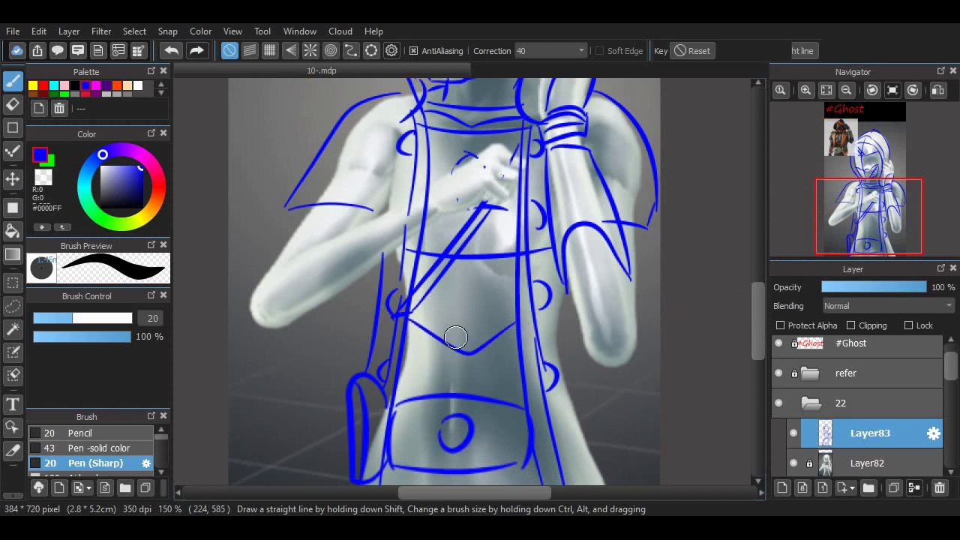
pyautogui.hotkey('ctrl', 'z')
pyautogui.hotkey('ctrl', 'y')
pyautogui.hotkey('ctrl', 'z')
pyautogui.hotkey('ctrl', 'y')
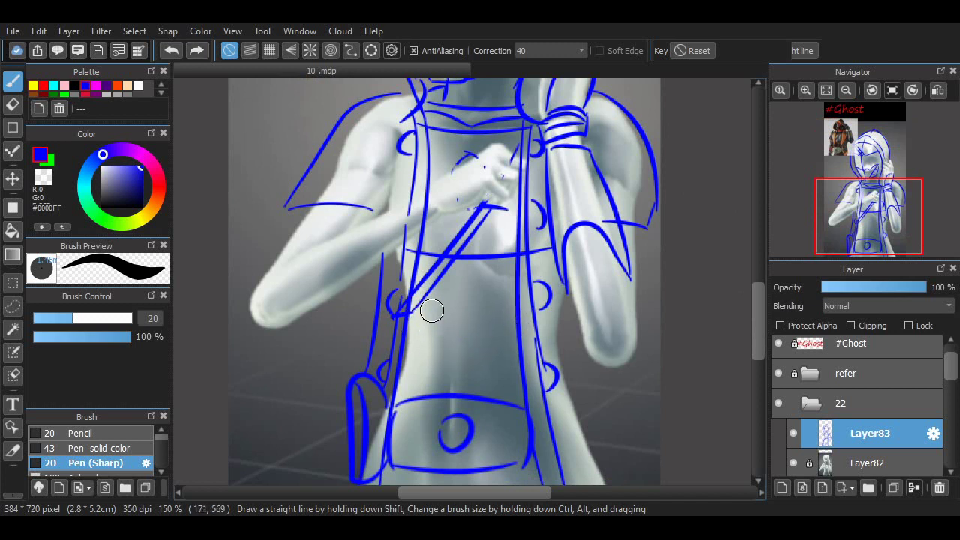
# Draw a vertical midline down the abdomen and a downward-curving line across it between the coat edges
pyautogui.moveTo(459, 275); pyautogui.dragTo(455, 405)
pyautogui.moveTo(397, 322); pyautogui.dragTo(525, 333)
pyautogui.scroll(2, 525, 334)
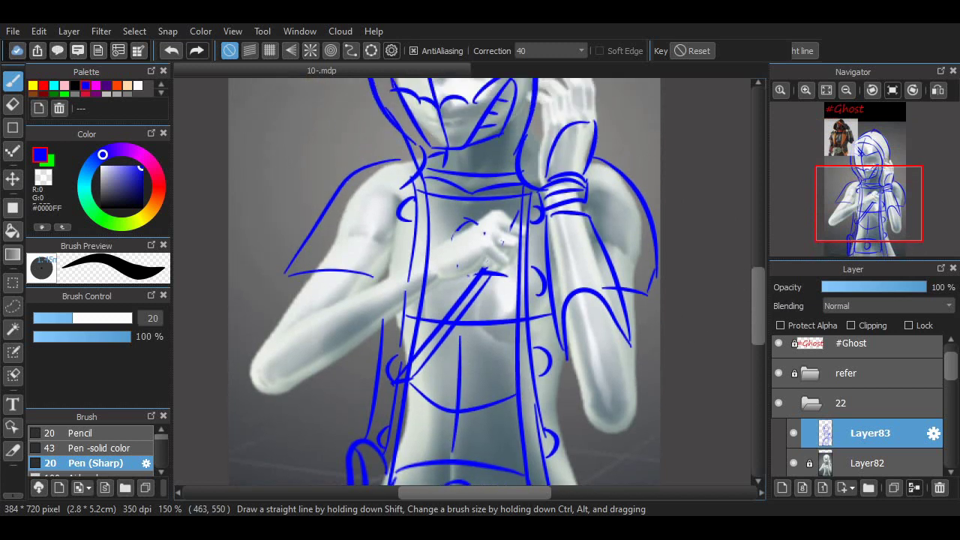
# Add zigzag trim above both sleeve hems and an inner sleeve line beside the coat edge on the bent-arm side
pyautogui.scroll(2, 445, 282)
pyautogui.moveTo(299, 297)
pyautogui.mouseDown()
pyautogui.moveTo(335, 291)
pyautogui.moveTo(389, 304)
pyautogui.mouseUp()
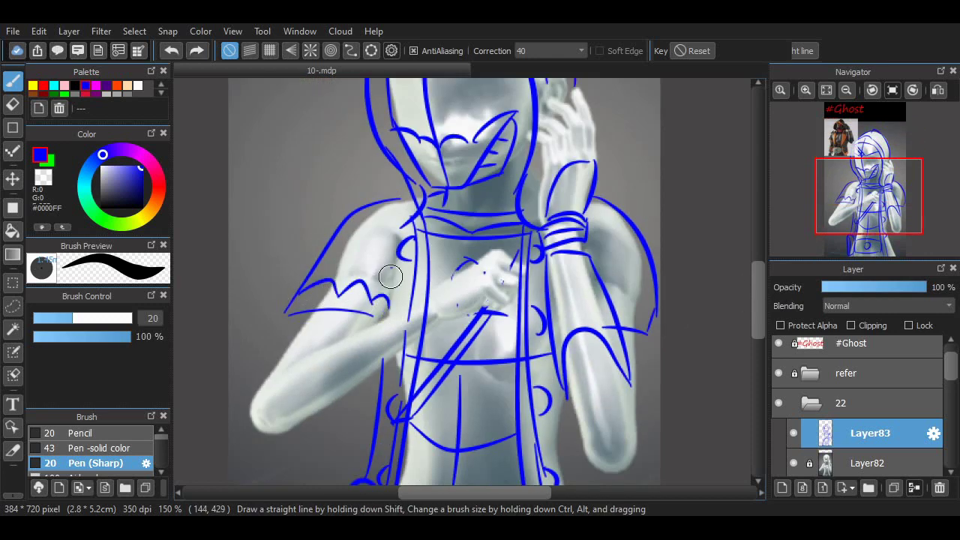
pyautogui.moveTo(402, 234); pyautogui.dragTo(390, 326)
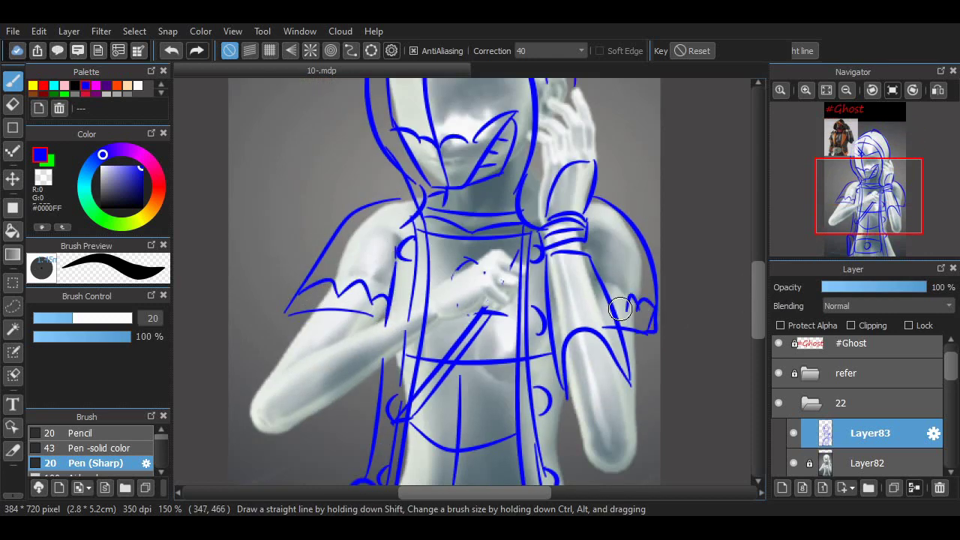
pyautogui.moveTo(658, 291); pyautogui.dragTo(617, 322)
# Try a small pointed bat-wing outline on the side of the hood above the raised hand
pyautogui.scroll(3, 617, 323)
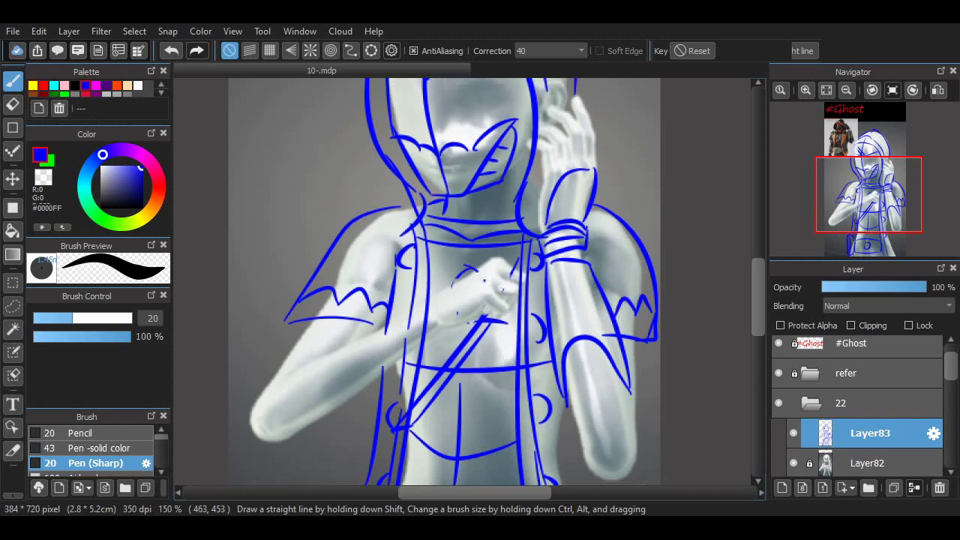
pyautogui.scroll(-3, 616, 322)
pyautogui.scroll(4, 445, 282)
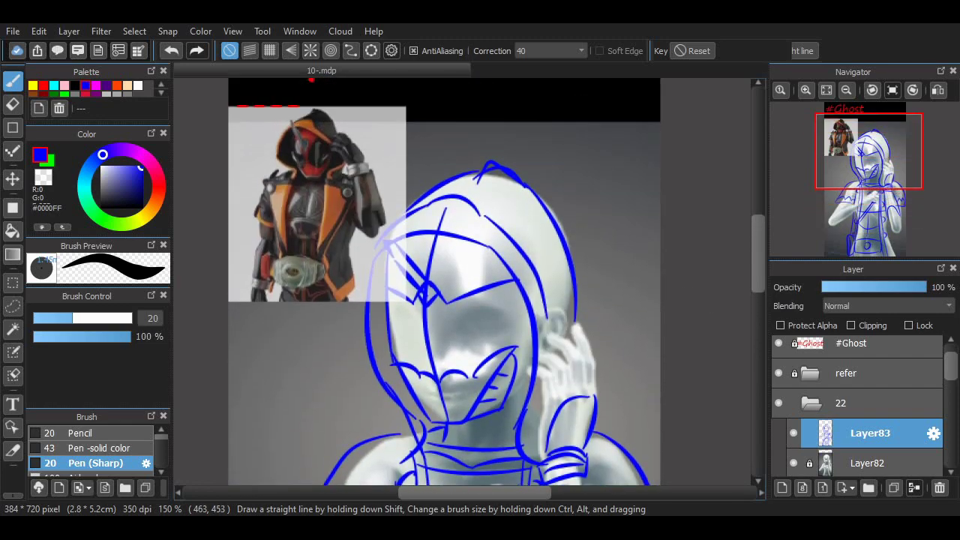
pyautogui.scroll(-5, 564, 244)
pyautogui.scroll(6, 564, 243)
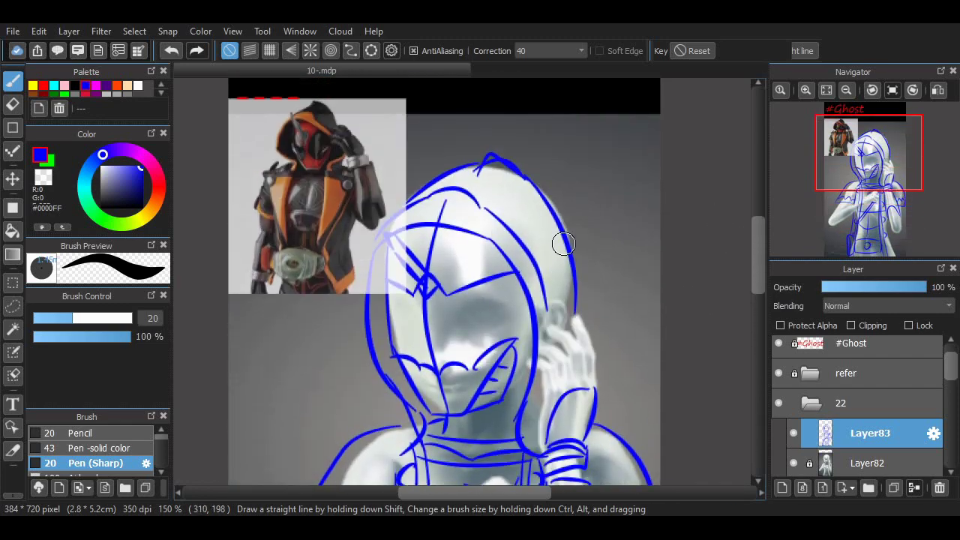
pyautogui.hotkey('ctrl', 'z')
pyautogui.hotkey('ctrl', 'z')
pyautogui.moveTo(602, 258)
pyautogui.mouseDown()
pyautogui.moveTo(600, 213)
pyautogui.moveTo(586, 278)
pyautogui.mouseUp()
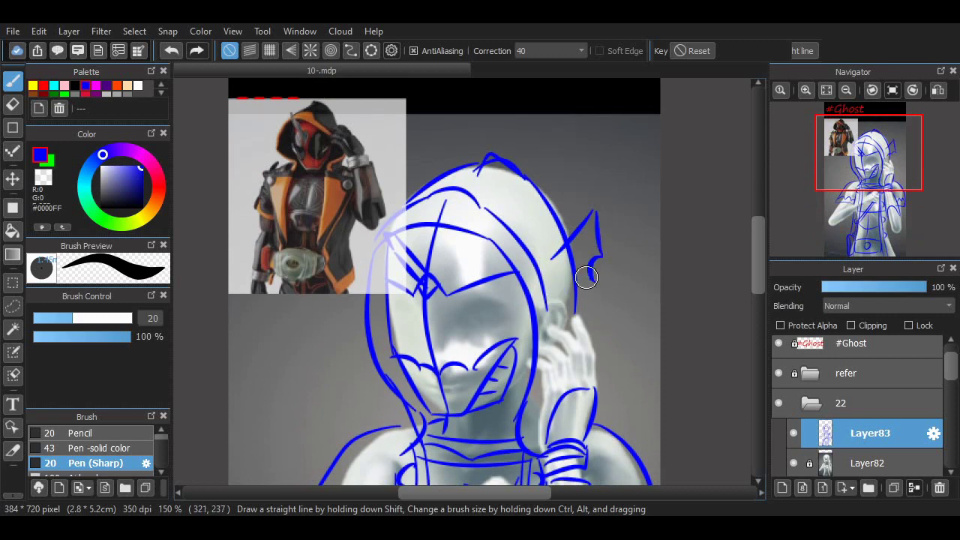
pyautogui.scroll(1, 733, 262)
pyautogui.hotkey('ctrl', 'z')
pyautogui.hotkey('ctrl', 'z')
# Draw a pointed bat wing with a scalloped lower edge on the side of the hood above the raised hand
pyautogui.moveTo(596, 209); pyautogui.dragTo(539, 274)
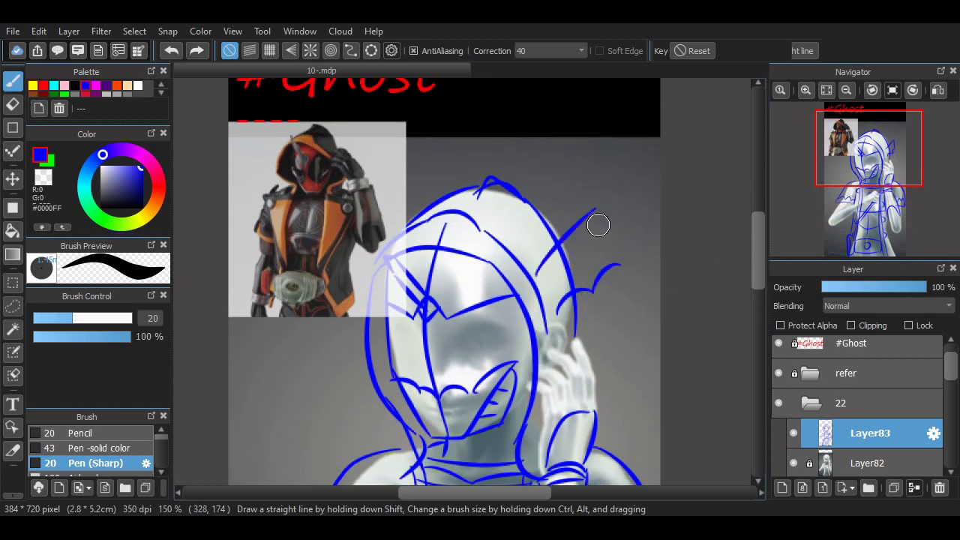
pyautogui.moveTo(598, 224)
pyautogui.mouseDown()
pyautogui.moveTo(607, 262)
pyautogui.moveTo(565, 304)
pyautogui.mouseUp()
pyautogui.hotkey('ctrl', 'z')
pyautogui.scroll(1, 570, 300)
pyautogui.scroll(-6, 570, 300)
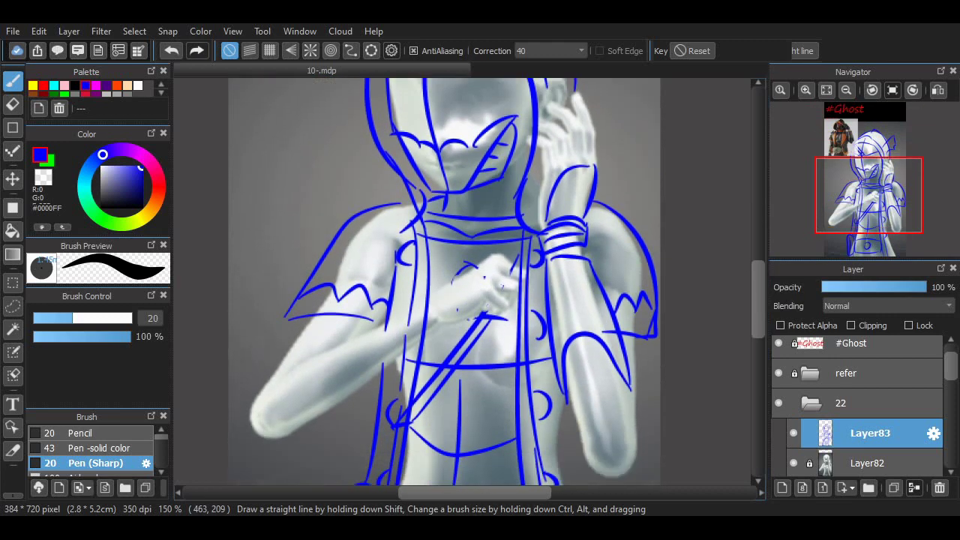
# Sketch pointed bat wings with scalloped edges rising outward from both shoulders
pyautogui.scroll(3, 742, 297)
pyautogui.moveTo(341, 259); pyautogui.dragTo(376, 317)
pyautogui.moveTo(287, 293)
pyautogui.mouseDown()
pyautogui.moveTo(312, 314)
pyautogui.moveTo(358, 339)
pyautogui.mouseUp()
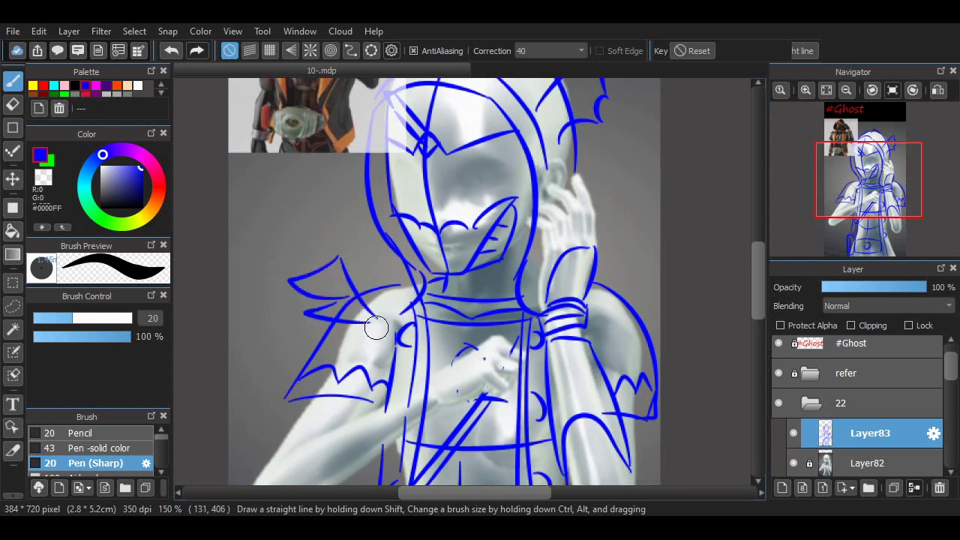
pyautogui.hotkey('ctrl', 'z')
pyautogui.moveTo(289, 302); pyautogui.dragTo(336, 260)
pyautogui.moveTo(331, 308); pyautogui.dragTo(354, 336)
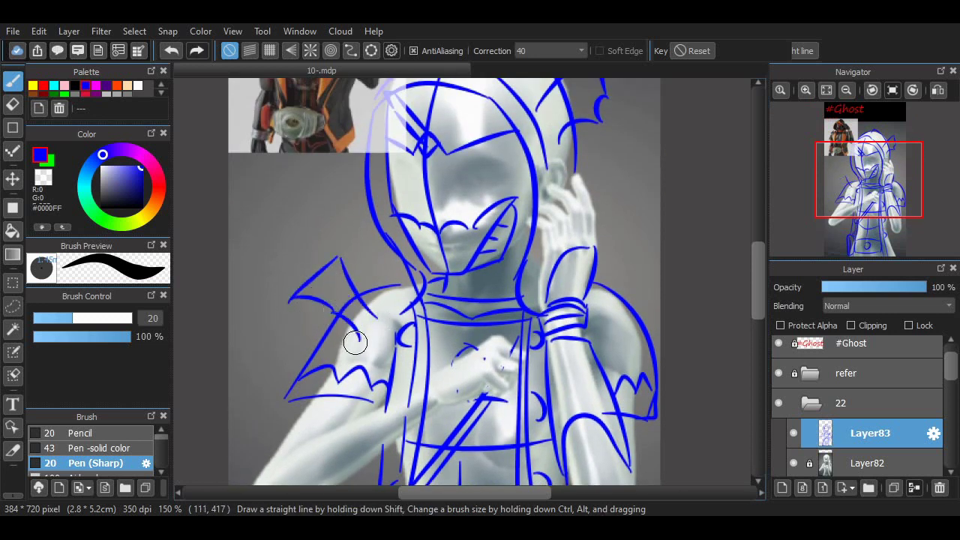
pyautogui.moveTo(600, 316); pyautogui.dragTo(660, 280)
# Switch the line colour to dark purple #4B0082 and outline a hand guard and wrist cuff on the bent arm
pyautogui.scroll(-5, 442, 270)
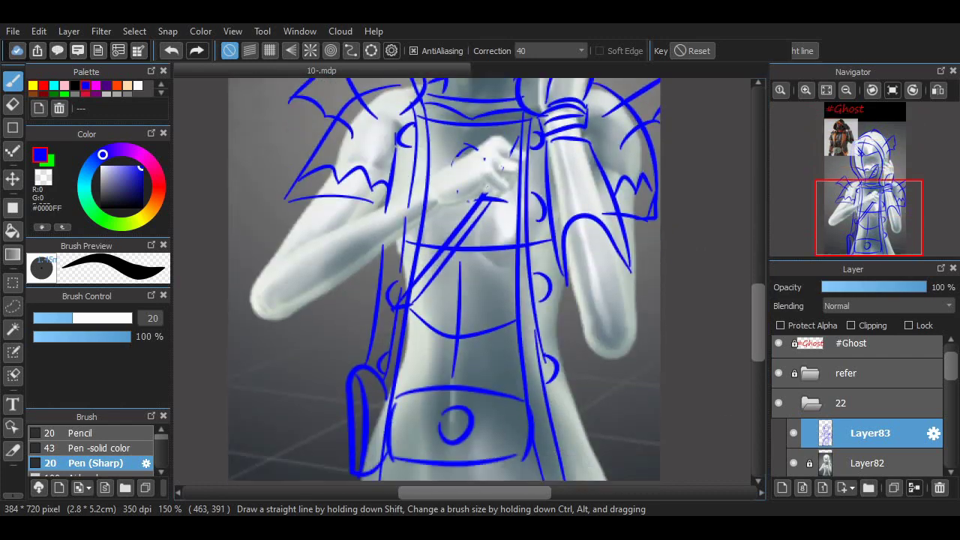
pyautogui.scroll(6, 439, 273)
pyautogui.scroll(-5, 442, 266)
pyautogui.moveTo(435, 219); pyautogui.dragTo(447, 255)
pyautogui.click(85, 93)
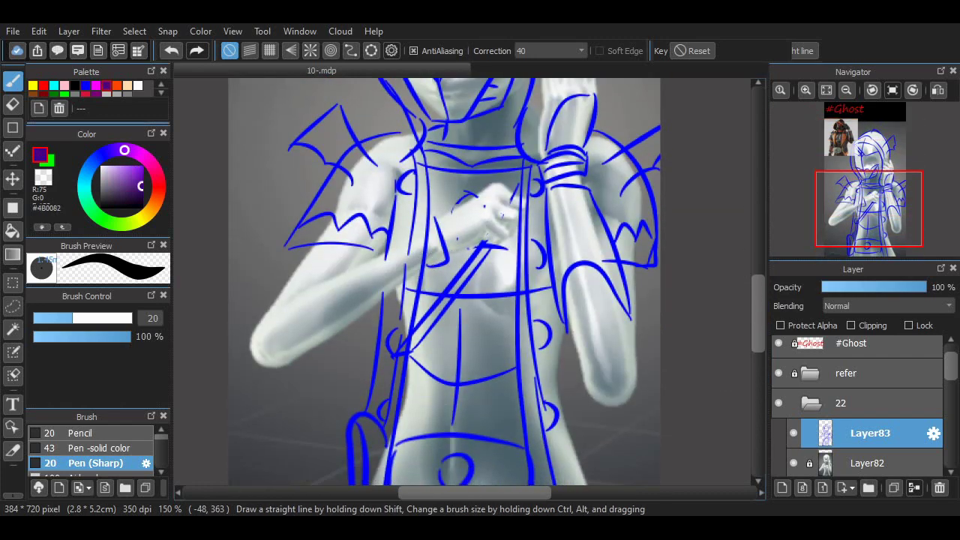
pyautogui.hotkey('ctrl', 'z')
pyautogui.moveTo(411, 229); pyautogui.dragTo(424, 222)
pyautogui.scroll(2, 473, 211)
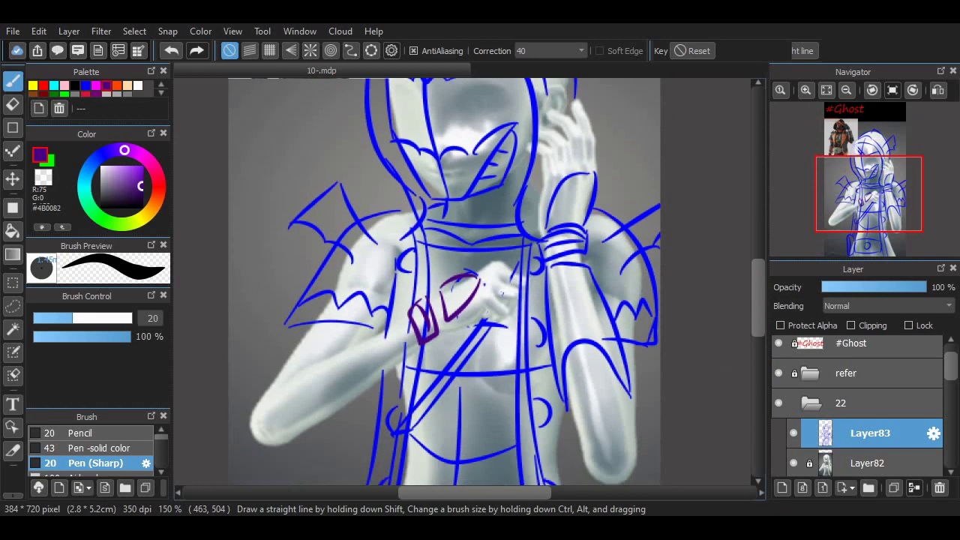
# Outline the bent arm's forearm armour in purple with side lines from the wrist cuff to a curved elbow edge
pyautogui.scroll(-2, 316, 280)
pyautogui.moveTo(304, 285)
pyautogui.mouseDown()
pyautogui.moveTo(408, 250)
pyautogui.moveTo(297, 341)
pyautogui.moveTo(295, 316)
pyautogui.moveTo(332, 318)
pyautogui.mouseUp()
pyautogui.hotkey('ctrl', 'z')
pyautogui.hotkey('ctrl', 'z')
pyautogui.moveTo(346, 272); pyautogui.dragTo(287, 297)
# Add a purple vertical line along the mask's side, joining the brow corner to the mouth guard
pyautogui.scroll(5, 700, 253)
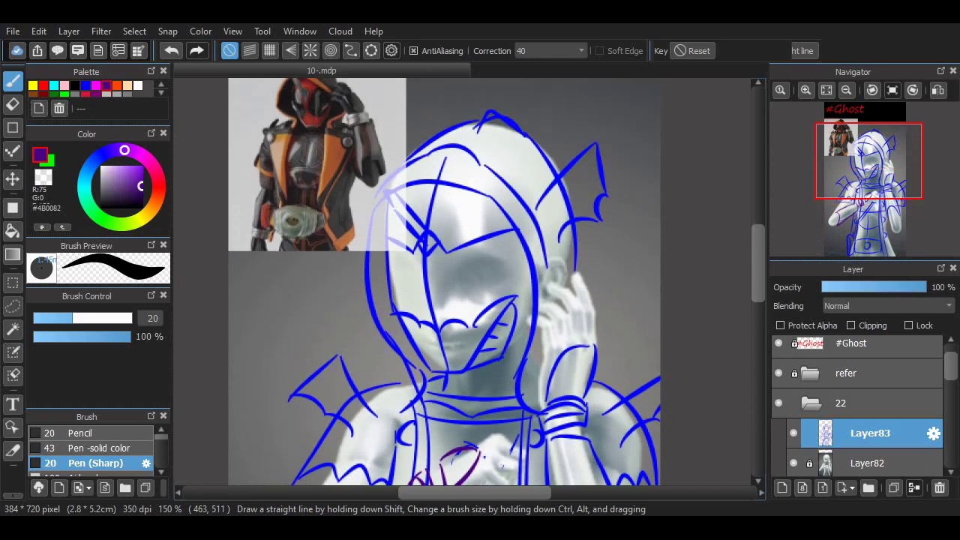
pyautogui.scroll(-2, 700, 254)
pyautogui.scroll(1, 700, 254)
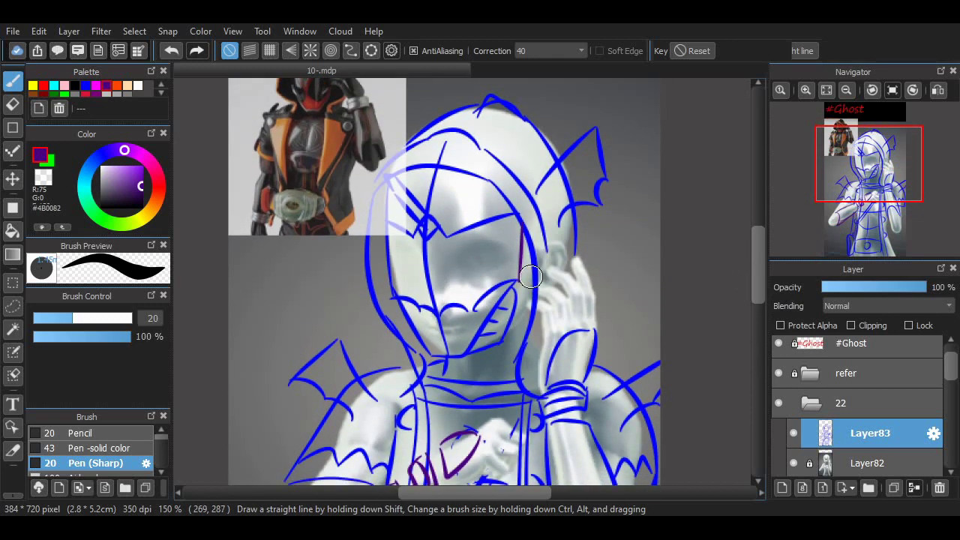
pyautogui.scroll(2, 478, 363)
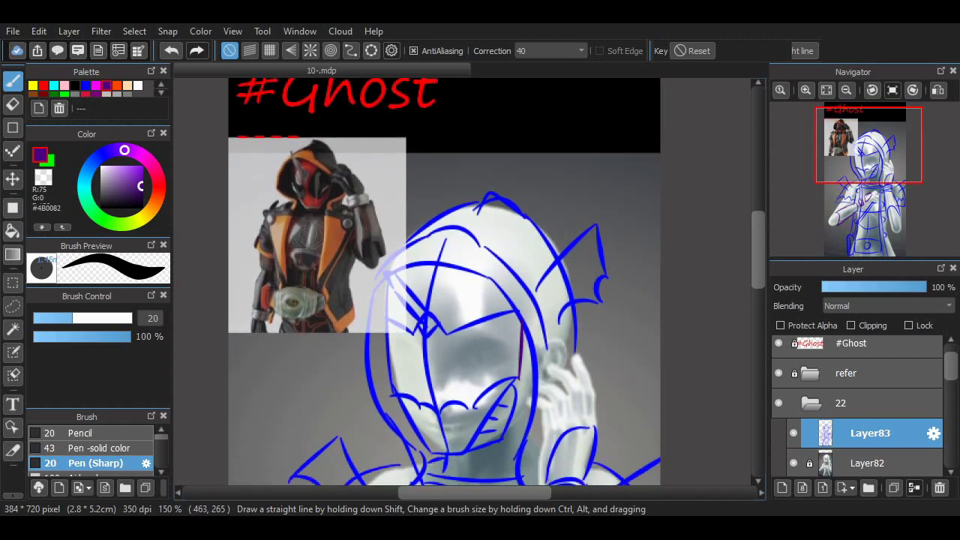
pyautogui.scroll(-4, 477, 363)
pyautogui.scroll(4, 397, 276)
pyautogui.scroll(-3, 397, 276)
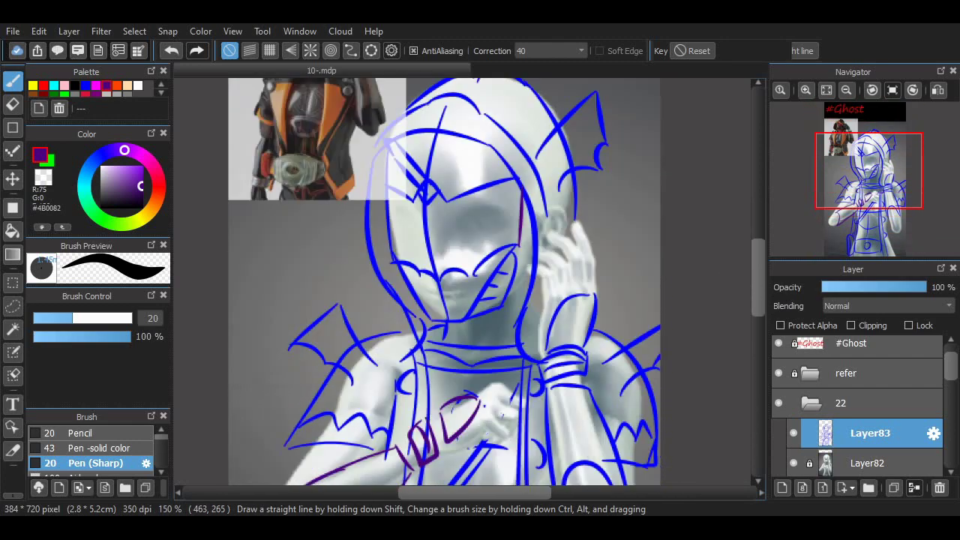
# Try an angular purple collar line beside the hood's lower edge and a short stroke across the mouth area
pyautogui.scroll(1, 397, 276)
pyautogui.hotkey('ctrl', 'z')
pyautogui.moveTo(394, 252); pyautogui.dragTo(389, 306)
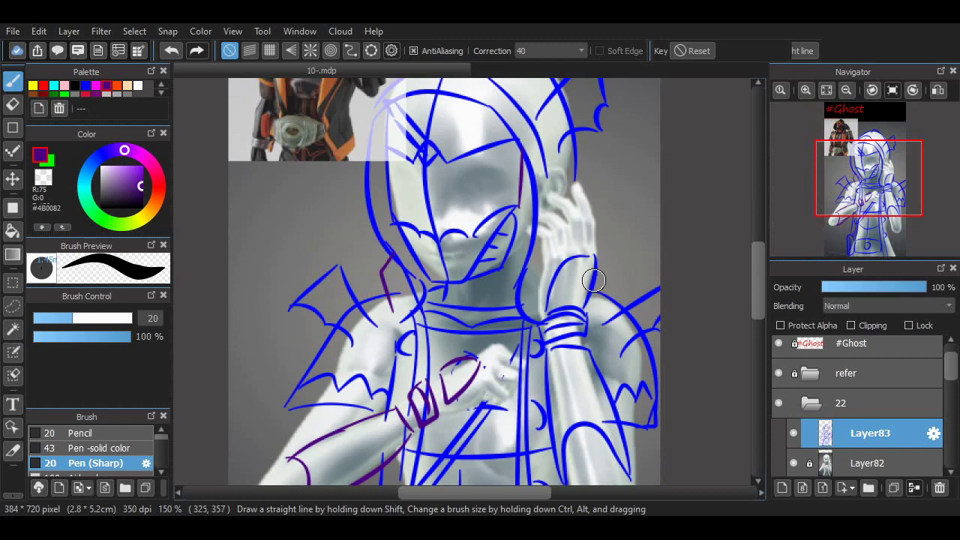
pyautogui.hotkey('ctrl', 'z')
pyautogui.scroll(-3, 594, 280)
pyautogui.scroll(4, 502, 290)
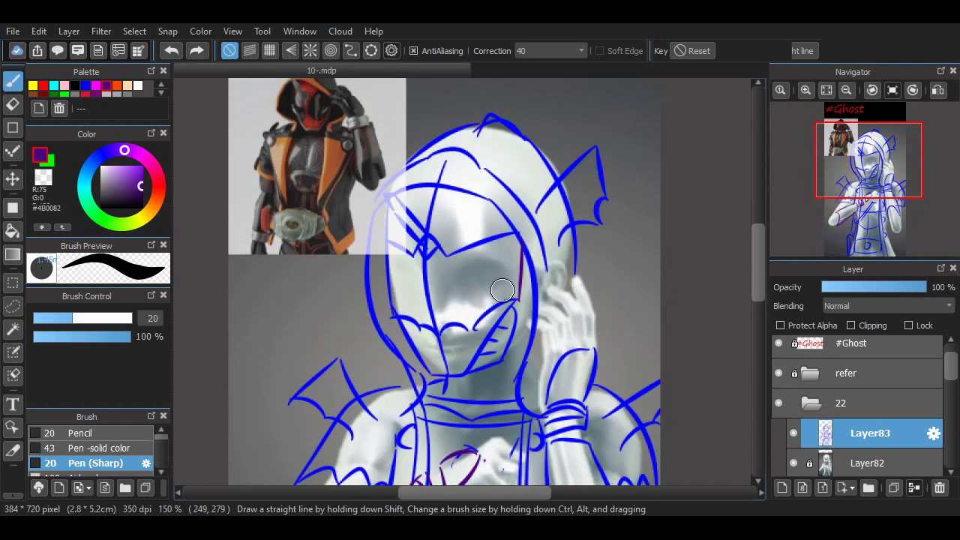
pyautogui.moveTo(440, 326); pyautogui.dragTo(473, 324)
pyautogui.scroll(-4, 694, 274)
pyautogui.scroll(2, 693, 274)
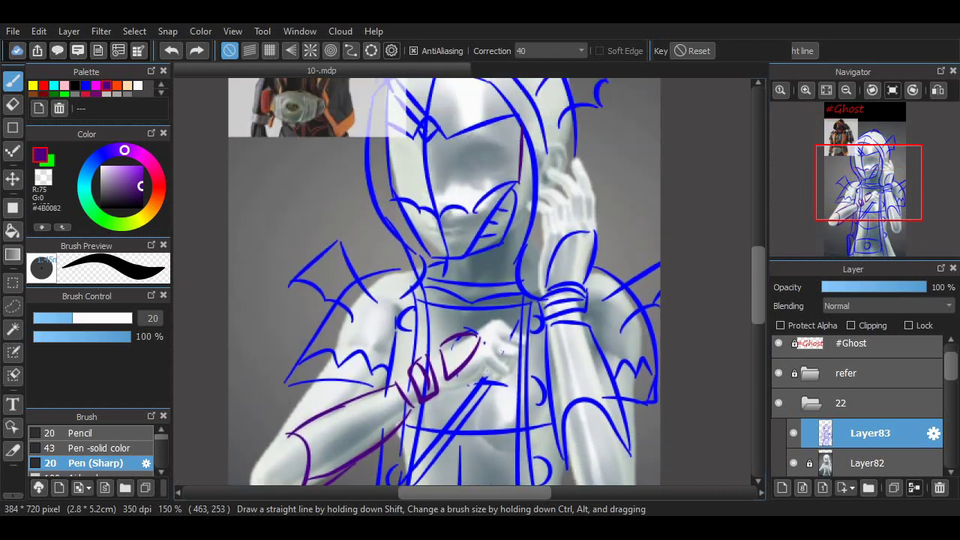
# Erase the blue double diagonal bar running from the fist down to the coat edge
pyautogui.scroll(1, 391, 431)
pyautogui.press('e')
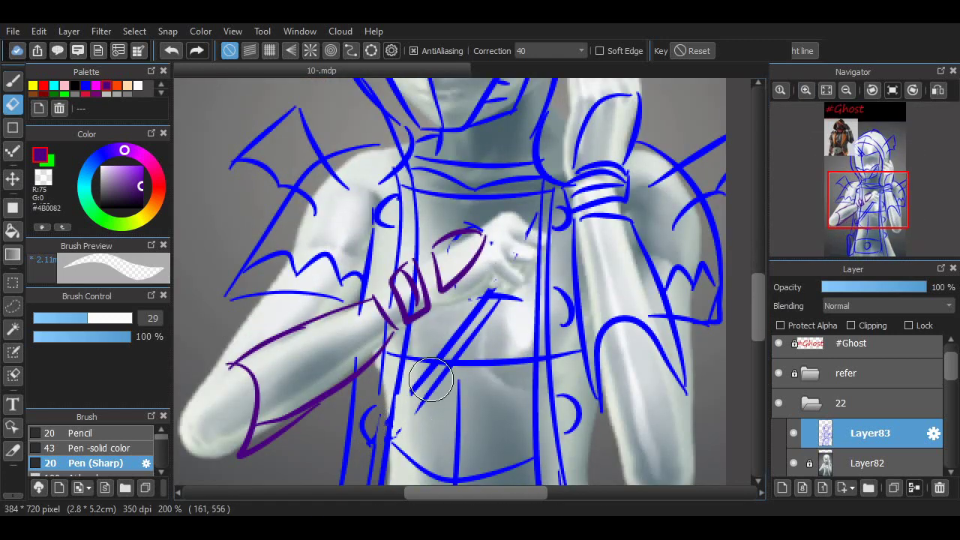
pyautogui.moveTo(460, 348); pyautogui.dragTo(499, 300)
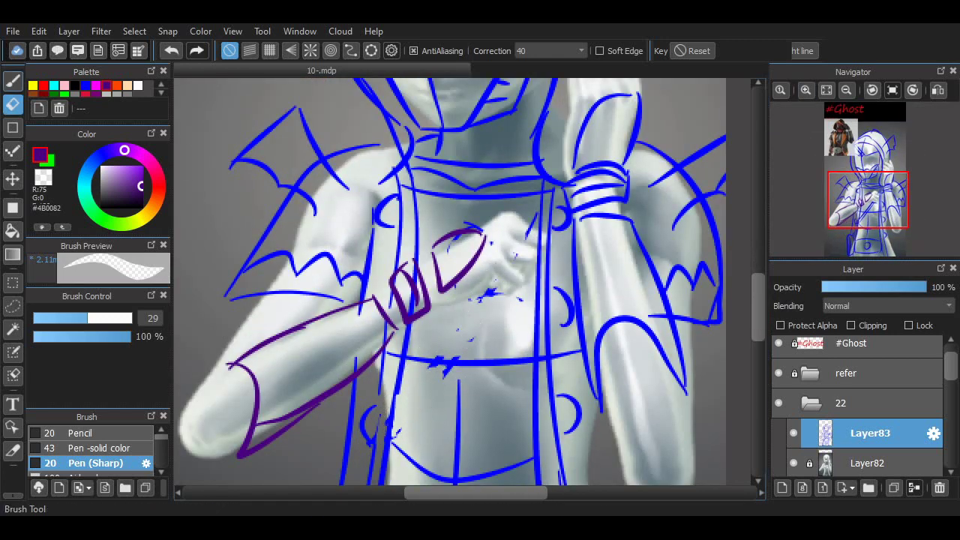
# Draw a slanted purple handle held in the fist, with a tapered lower part and rounded top, leaving the hand clear
pyautogui.press('b')
pyautogui.moveTo(531, 210); pyautogui.dragTo(448, 368)
pyautogui.hotkey('ctrl', 'z')
pyautogui.moveTo(530, 204); pyautogui.dragTo(471, 359)
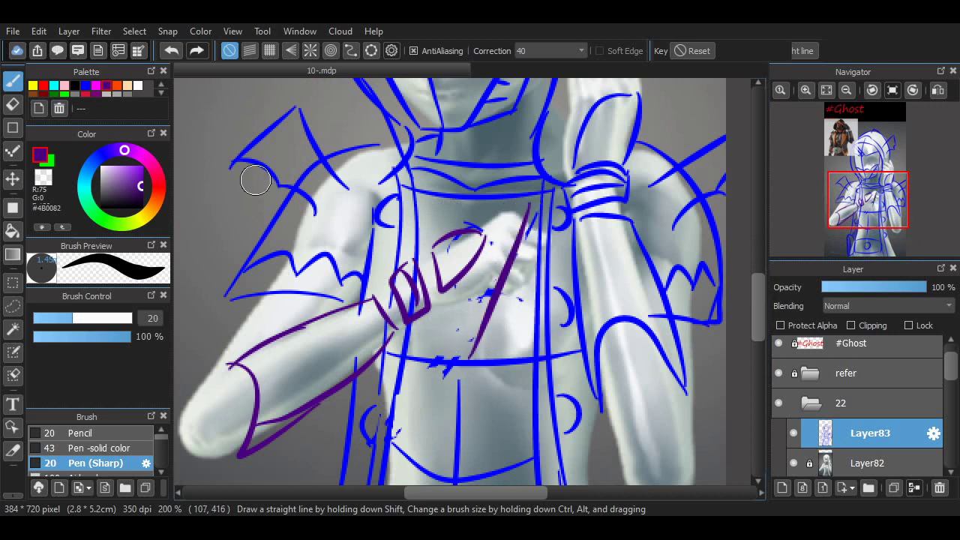
pyautogui.press('e')
pyautogui.moveTo(527, 212); pyautogui.dragTo(516, 253)
pyautogui.press('b')
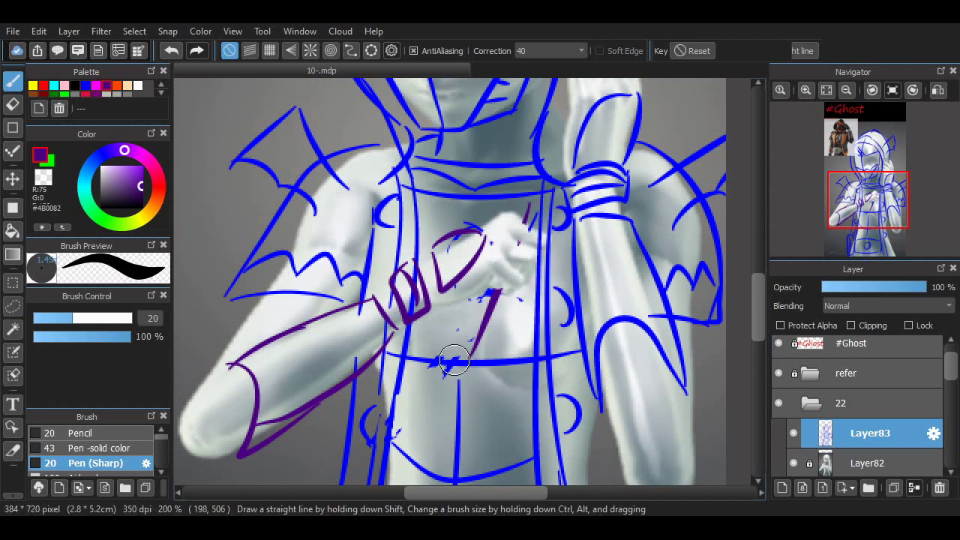
pyautogui.hotkey('ctrl', 'z')
pyautogui.moveTo(488, 311); pyautogui.dragTo(507, 289)
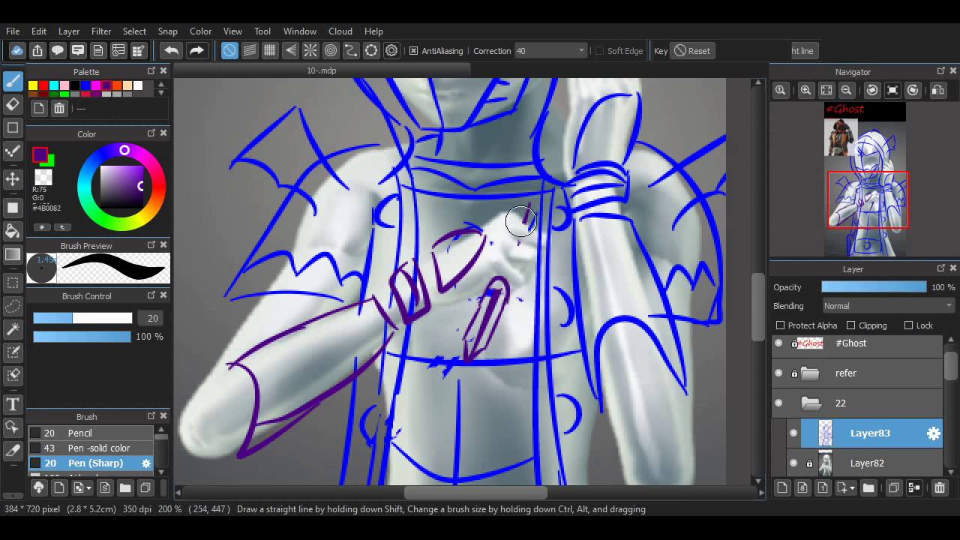
pyautogui.scroll(10, 570, 238)
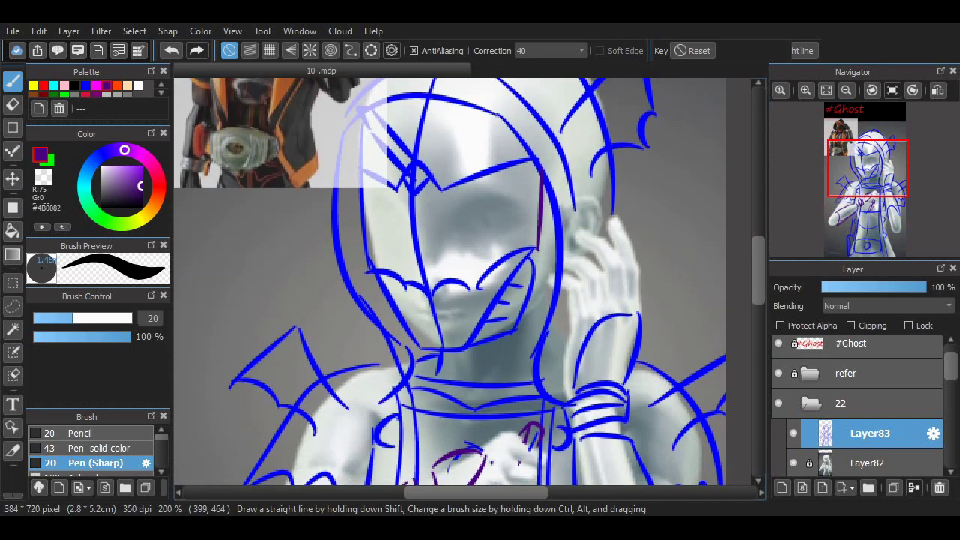
# Hide the refer layer folder so the reference photo no longer covers the hood
pyautogui.scroll(2, 741, 231)
pyautogui.scroll(-6, 741, 230)
pyautogui.scroll(8, 740, 231)
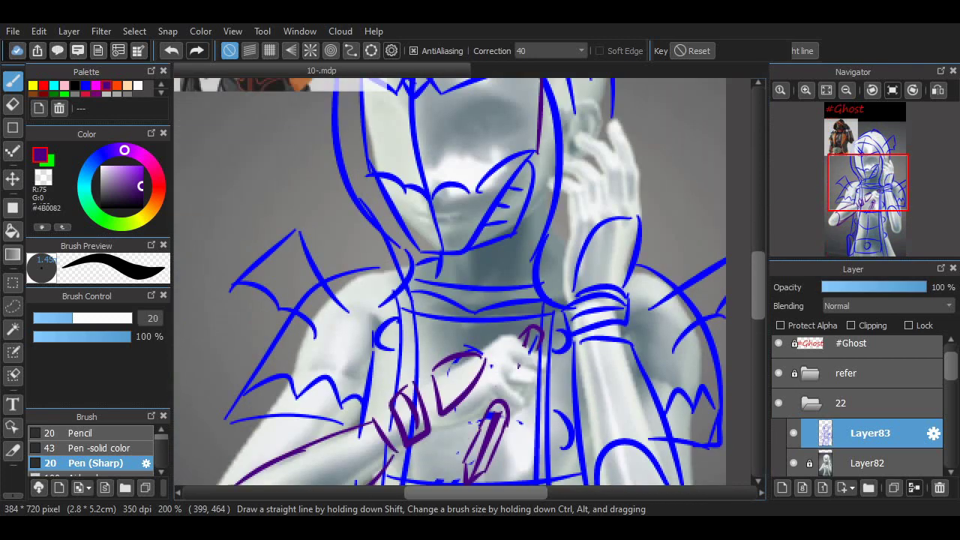
pyautogui.scroll(-2, 741, 230)
pyautogui.click(779, 373)
pyautogui.scroll(-3, 450, 217)
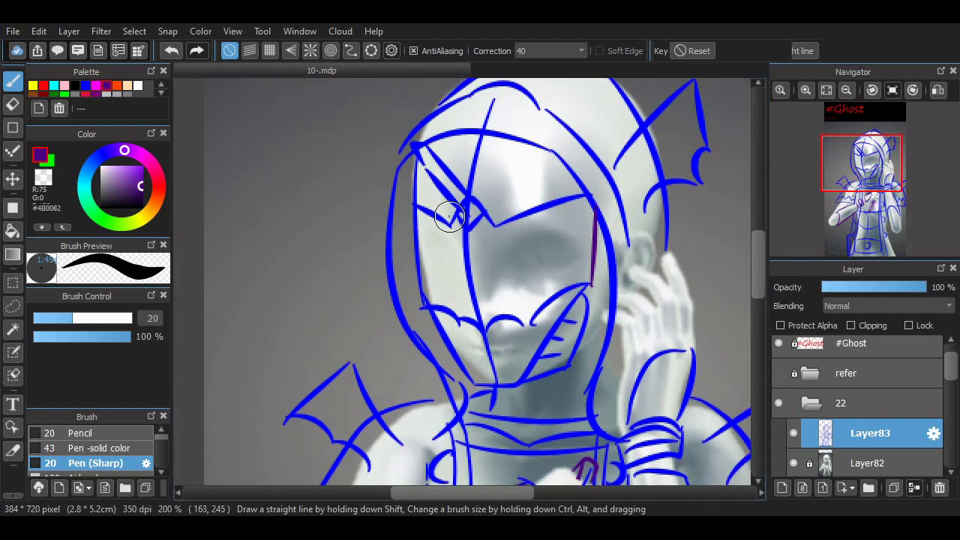
# Draw a purple three-pointed crest on the forehead where the mask lines cross
pyautogui.hotkey('ctrl', 'z')
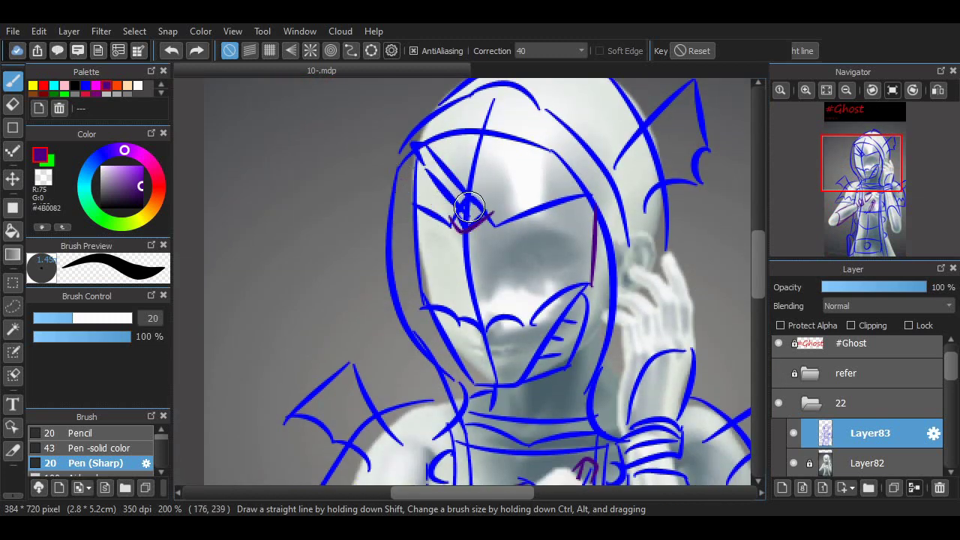
pyautogui.moveTo(473, 222); pyautogui.dragTo(518, 174)
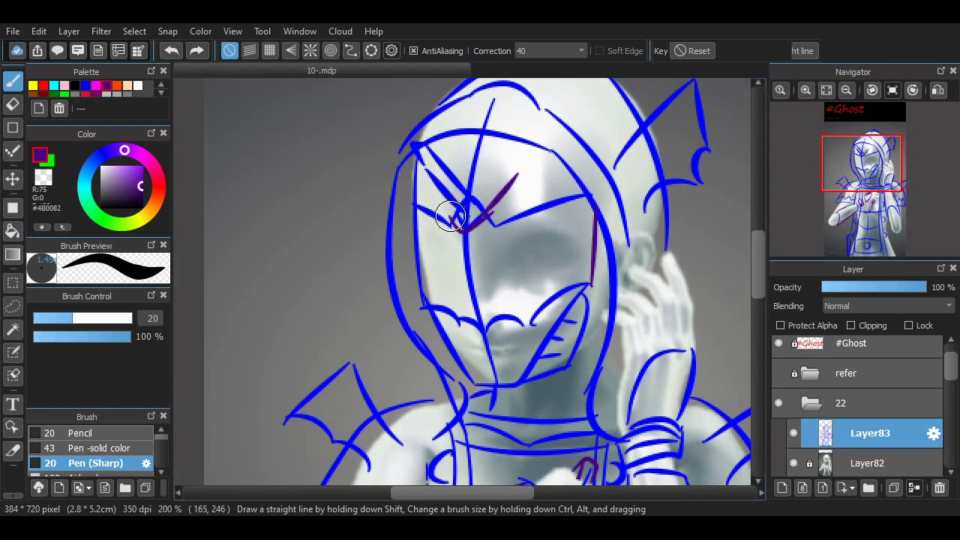
pyautogui.hotkey('ctrl', 'z')
pyautogui.moveTo(450, 216)
pyautogui.mouseDown()
pyautogui.moveTo(431, 180)
pyautogui.moveTo(497, 189)
pyautogui.mouseUp()
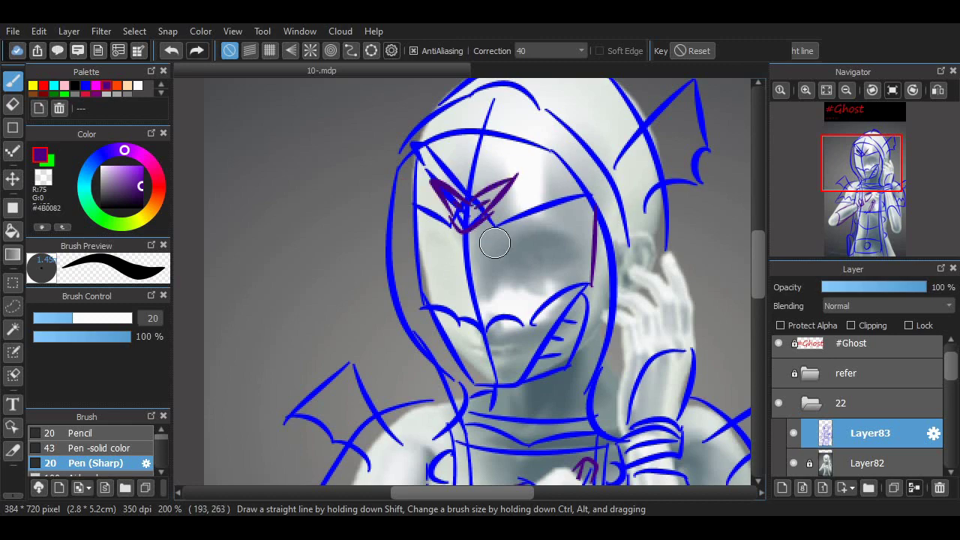
pyautogui.scroll(-3, 460, 194)
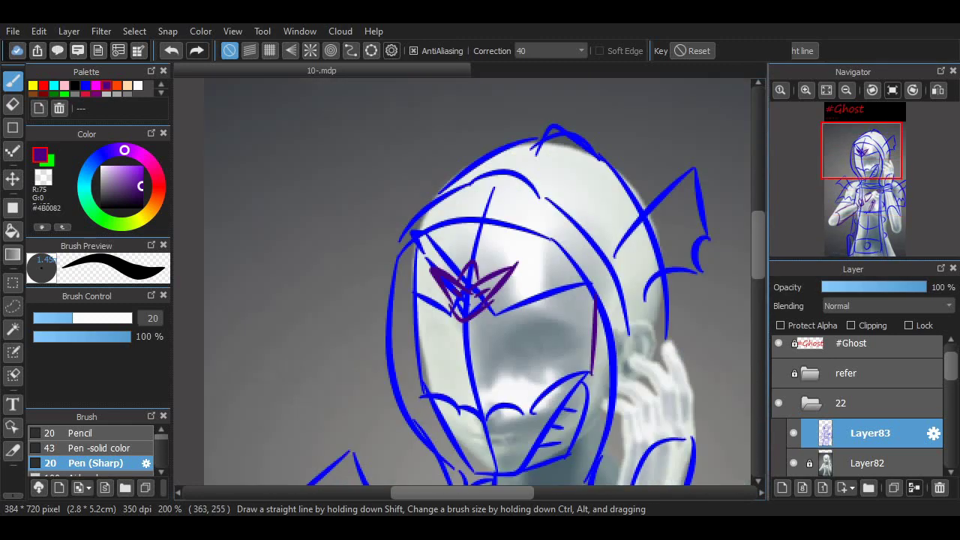
# Sketch two curved purple arms and a pointed, sideways-curling tail on the empty background beside the hood
pyautogui.scroll(3, 460, 282)
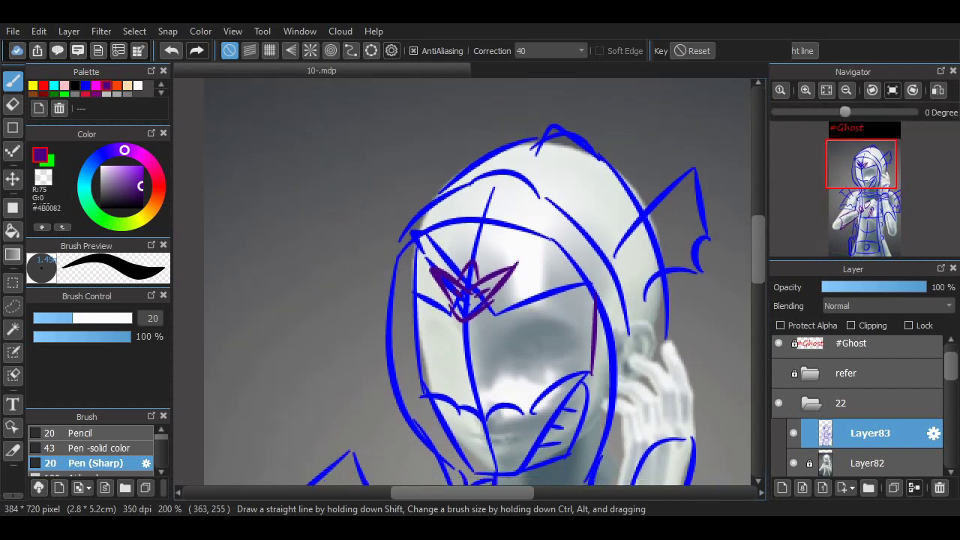
pyautogui.moveTo(225, 295)
pyautogui.mouseDown()
pyautogui.moveTo(259, 296)
pyautogui.moveTo(277, 335)
pyautogui.mouseUp()
pyautogui.moveTo(264, 324); pyautogui.dragTo(238, 405)
pyautogui.moveTo(239, 353); pyautogui.dragTo(261, 384)
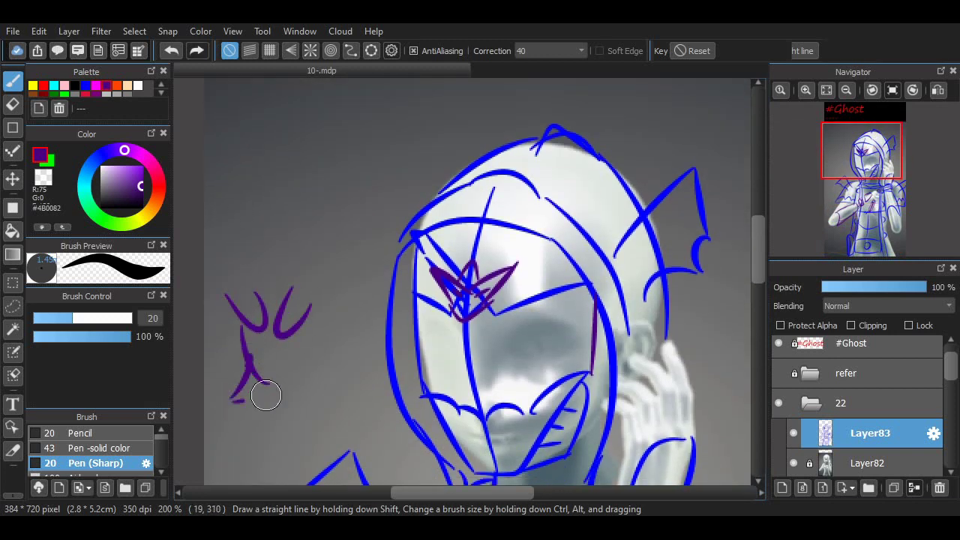
pyautogui.moveTo(302, 342); pyautogui.dragTo(233, 400)
# Add a round emblem with an eared head and body outline above the purple tail, completing the small ghost creature
pyautogui.moveTo(271, 201)
pyautogui.mouseDown()
pyautogui.moveTo(260, 227)
pyautogui.moveTo(274, 235)
pyautogui.mouseUp()
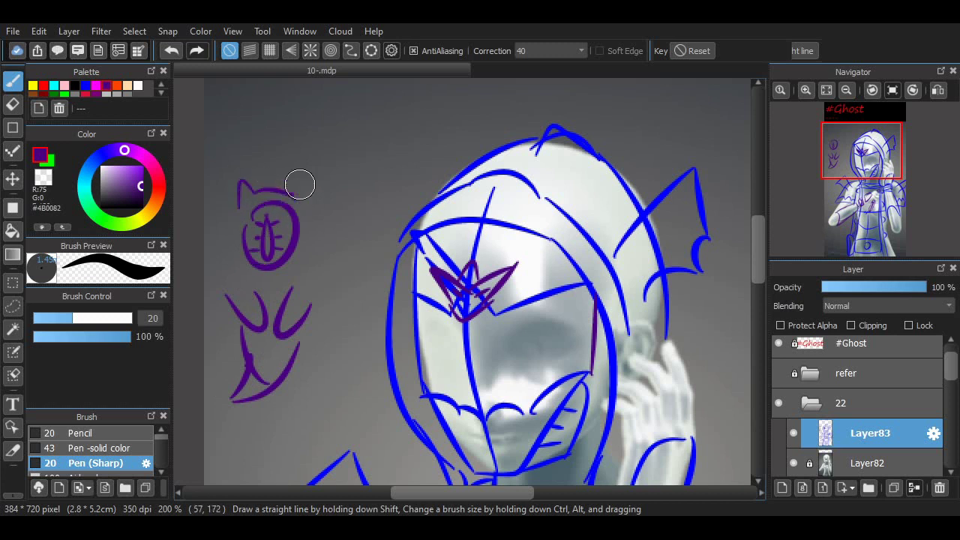
pyautogui.moveTo(238, 184); pyautogui.dragTo(235, 274)
pyautogui.moveTo(305, 192); pyautogui.dragTo(318, 255)
pyautogui.moveTo(234, 259); pyautogui.dragTo(242, 300)
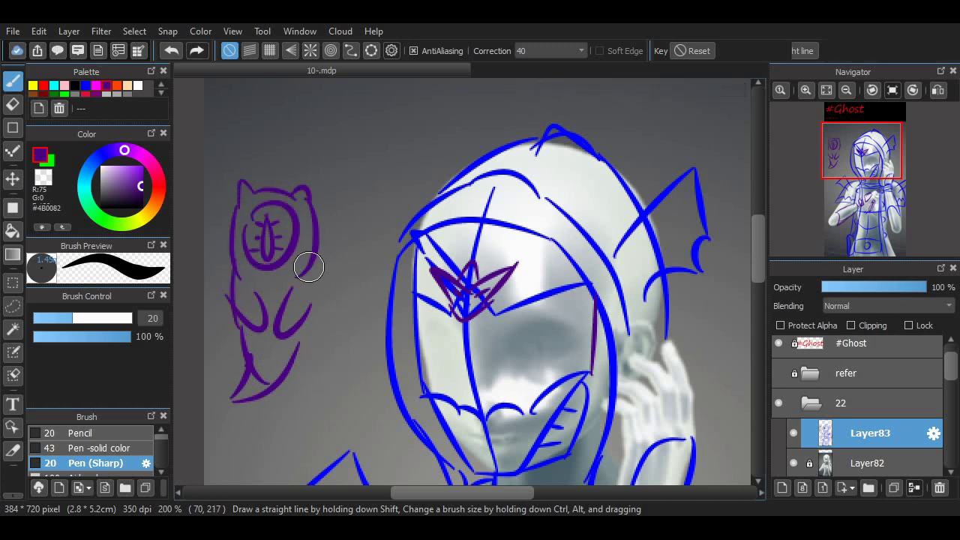
pyautogui.moveTo(308, 266); pyautogui.dragTo(312, 337)
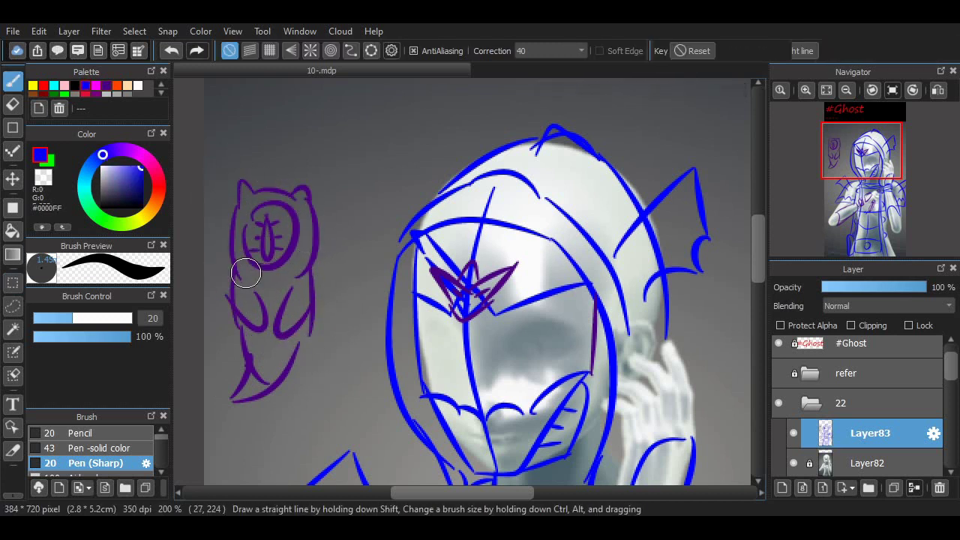
# Draw blue curved arms on the small ghost creature and a scalloped blue bat wing on each side of its body
pyautogui.moveTo(247, 270); pyautogui.dragTo(256, 319)
pyautogui.hotkey('ctrl', 'z')
pyautogui.moveTo(289, 277); pyautogui.dragTo(279, 330)
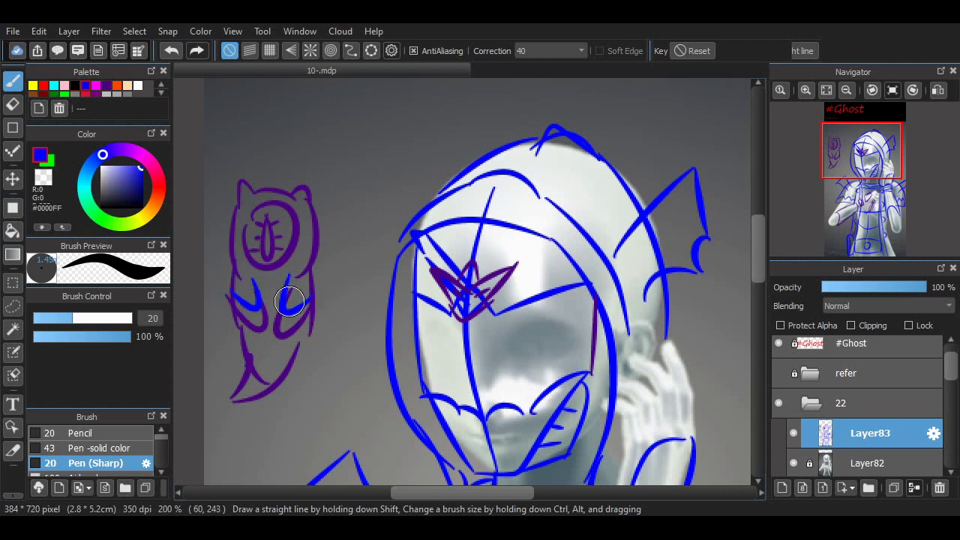
pyautogui.moveTo(291, 289); pyautogui.dragTo(296, 323)
pyautogui.moveTo(259, 293)
pyautogui.mouseDown()
pyautogui.moveTo(251, 324)
pyautogui.moveTo(207, 308)
pyautogui.mouseUp()
pyautogui.moveTo(312, 251)
pyautogui.mouseDown()
pyautogui.moveTo(371, 315)
pyautogui.moveTo(315, 308)
pyautogui.mouseUp()
pyautogui.moveTo(232, 259); pyautogui.dragTo(204, 244)
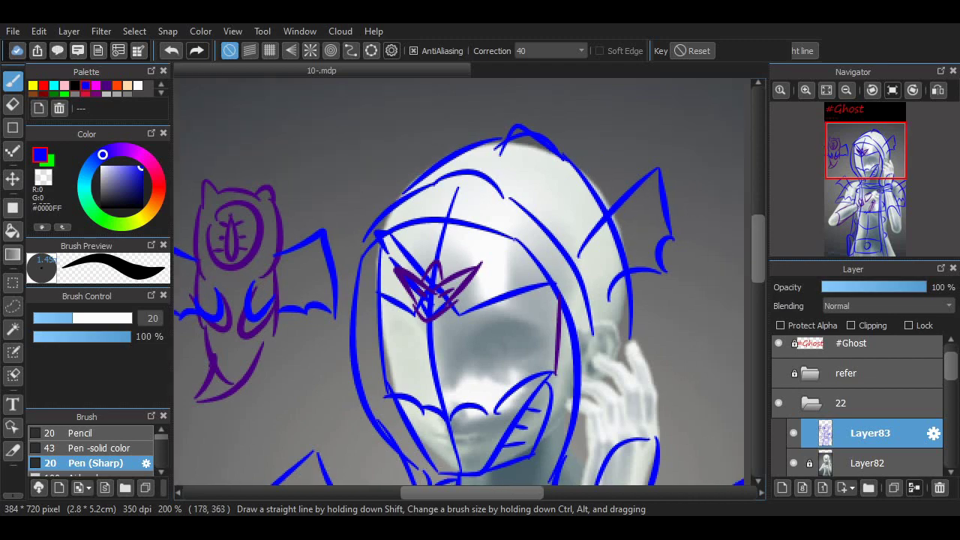
pyautogui.scroll(3, 743, 234)
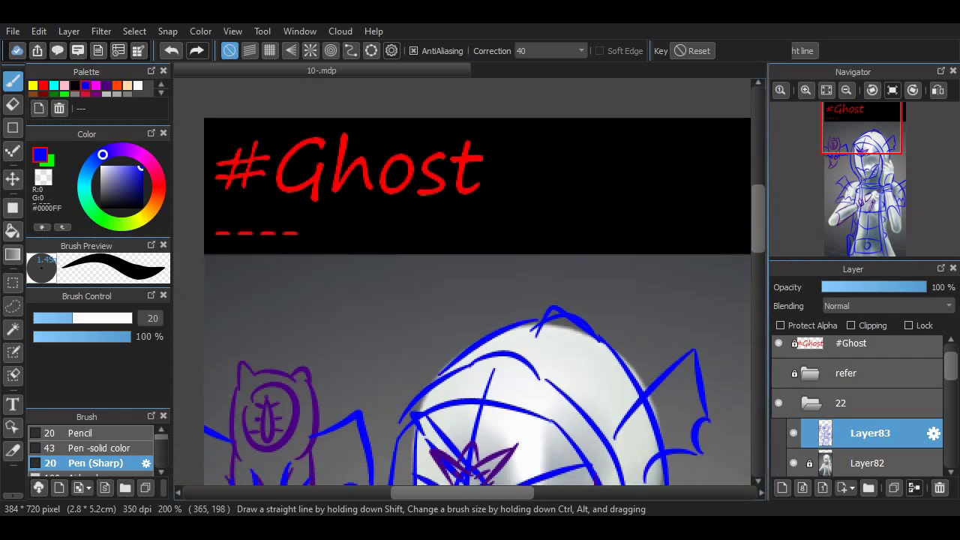
# Lower the opacity of the sketch layer Layer83 to 57 % and lock it
pyautogui.scroll(-10, 743, 263)
pyautogui.scroll(1, 743, 289)
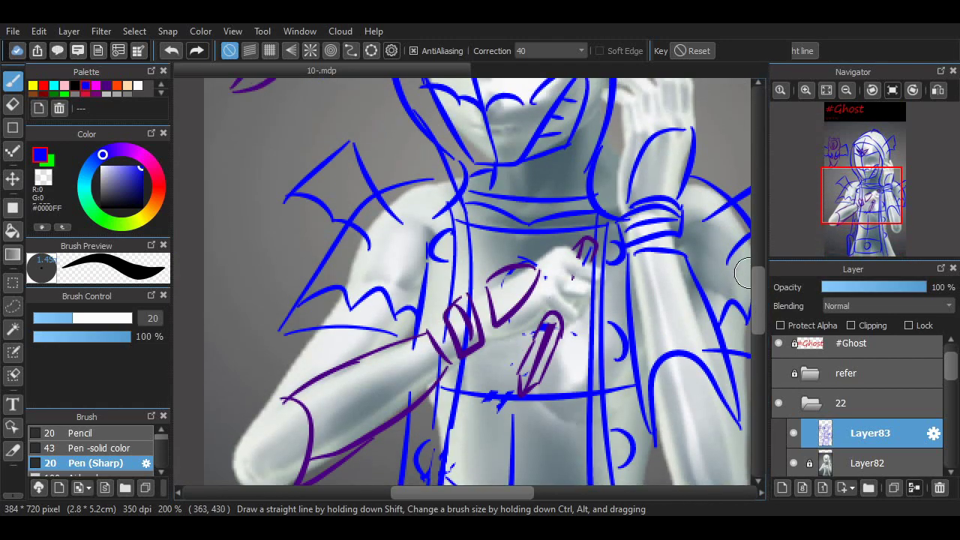
pyautogui.scroll(3, 742, 280)
pyautogui.scroll(-3, 743, 280)
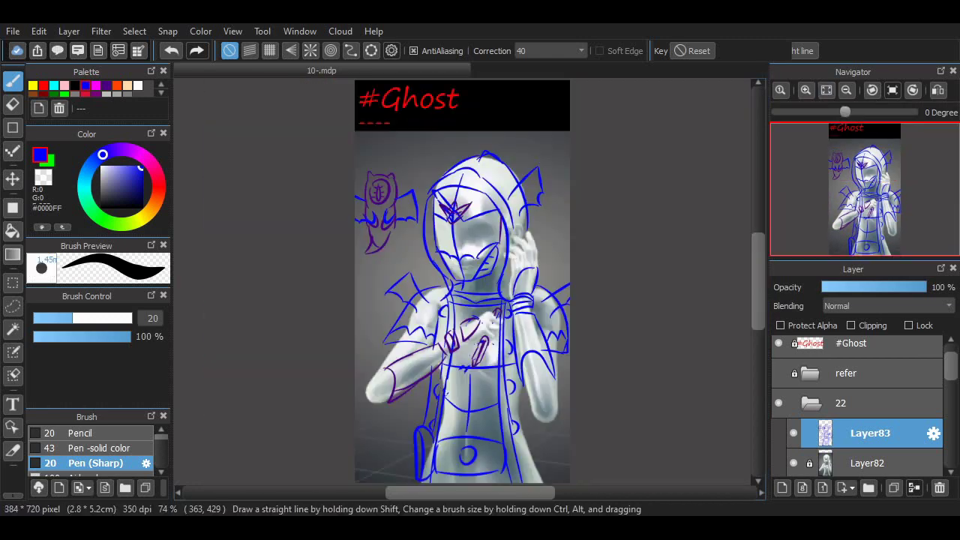
pyautogui.scroll(2, 742, 280)
pyautogui.click(871, 462)
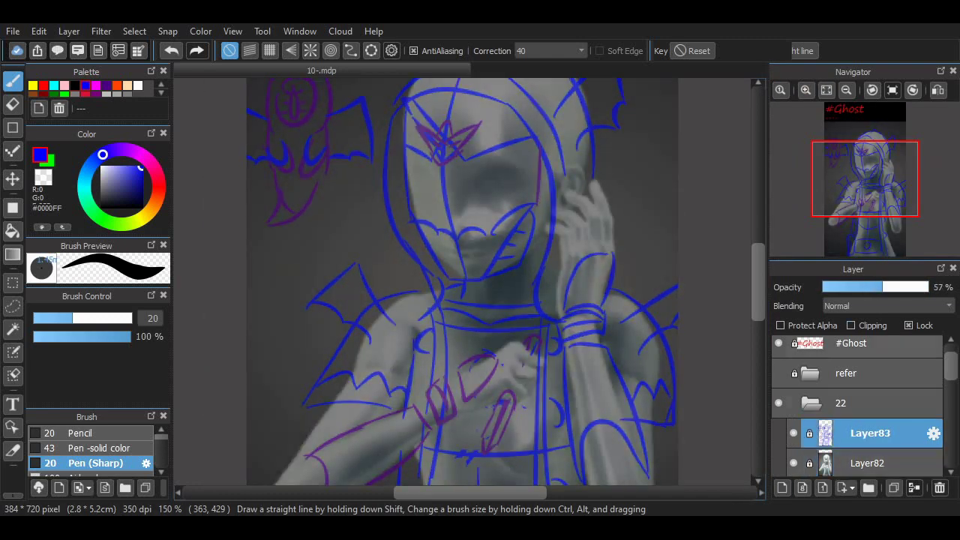
# Add a new layer above the dimmed sketch and set the pen colour to white
pyautogui.hotkey('ctrl', 'shift', 'n')
pyautogui.click(138, 85)
pyautogui.moveTo(290, 268); pyautogui.dragTo(428, 242)
pyautogui.hotkey('ctrl', 'z')
pyautogui.scroll(2, 462, 283)
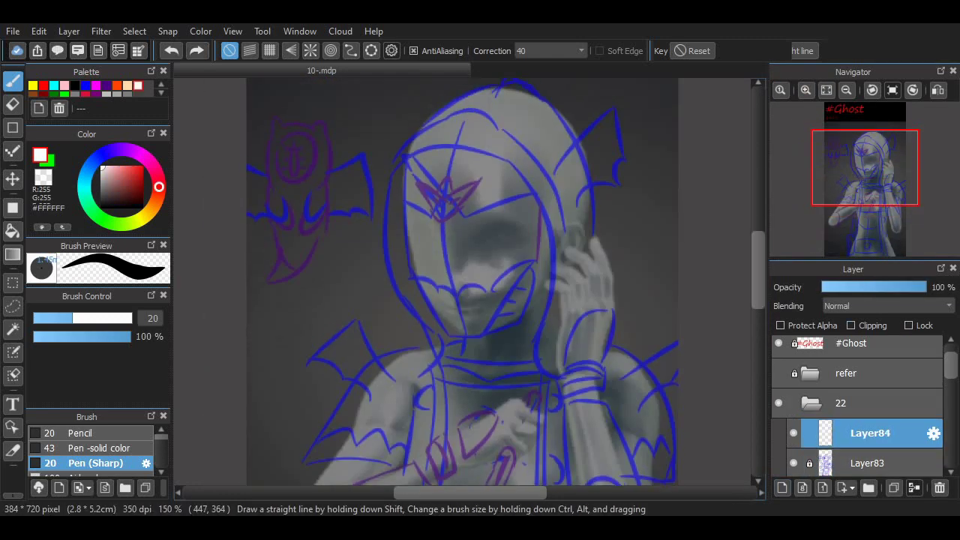
# Trace the raised hand in white, outlining the rounded plate on its back, the fingers, the knuckles and the wrist edge
pyautogui.scroll(-2, 462, 448)
pyautogui.scroll(3, 463, 449)
pyautogui.scroll(2, 462, 449)
pyautogui.scroll(-2, 462, 449)
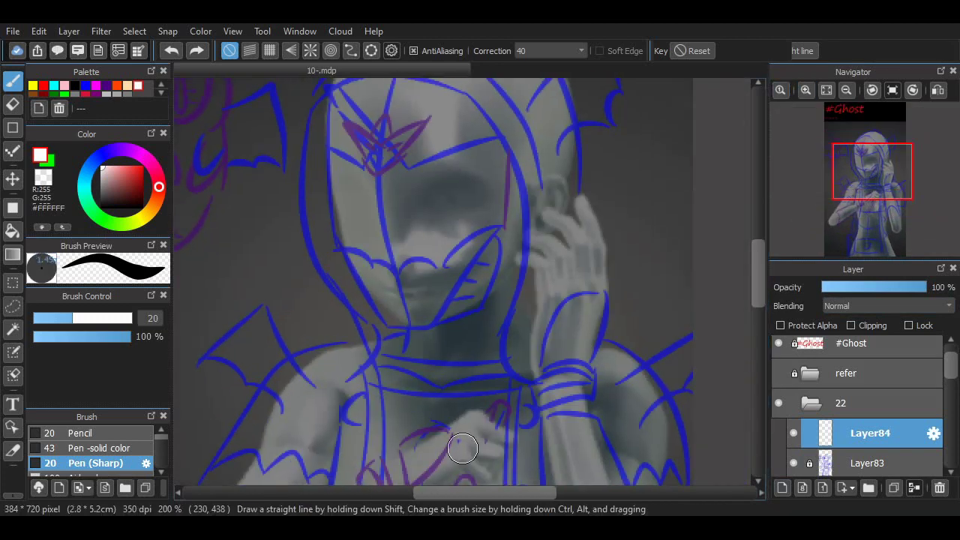
pyautogui.moveTo(550, 352); pyautogui.dragTo(546, 357)
pyautogui.scroll(1, 489, 412)
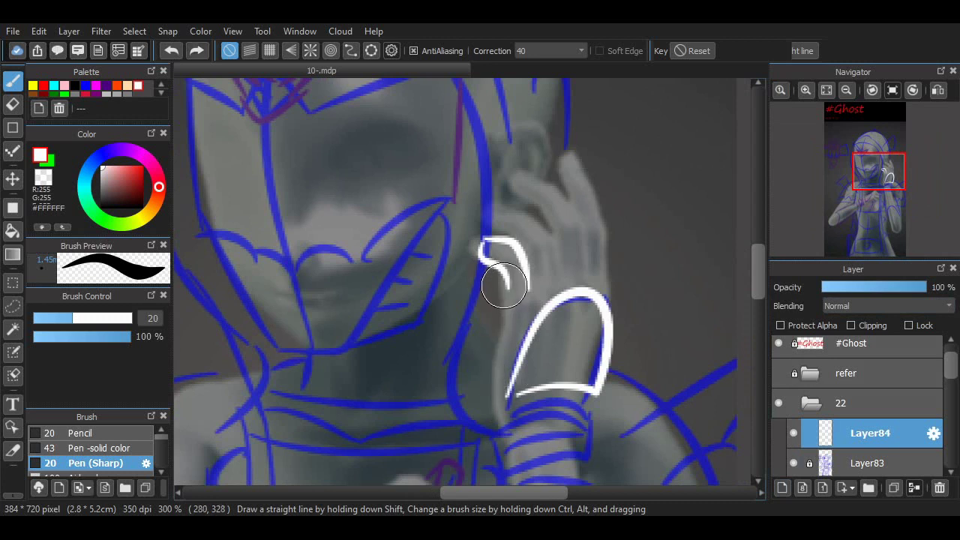
pyautogui.moveTo(504, 285); pyautogui.dragTo(497, 409)
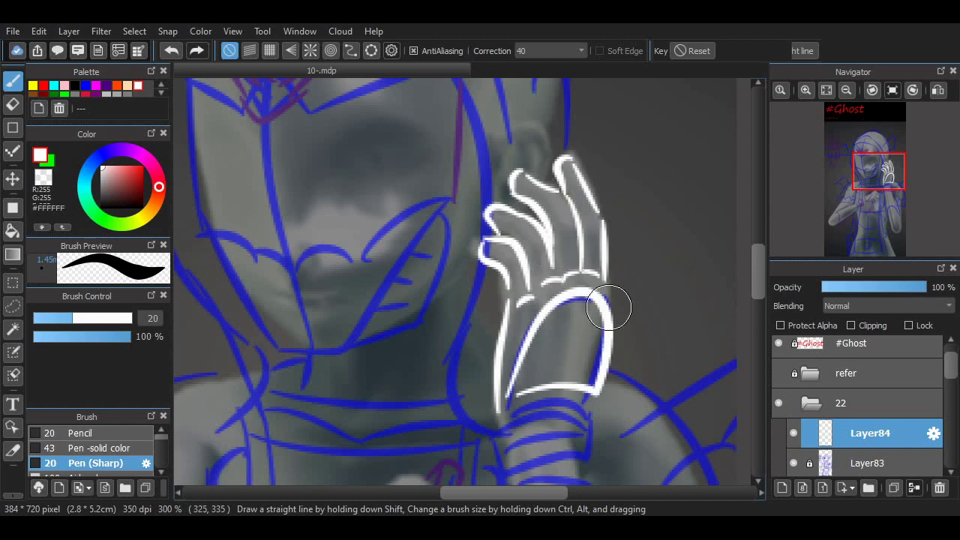
# Outline the raised arm's wristband in white with inner stripes and join it to the hand
pyautogui.scroll(-5, 609, 307)
pyautogui.moveTo(497, 276); pyautogui.dragTo(606, 259)
pyautogui.moveTo(503, 308); pyautogui.dragTo(567, 269)
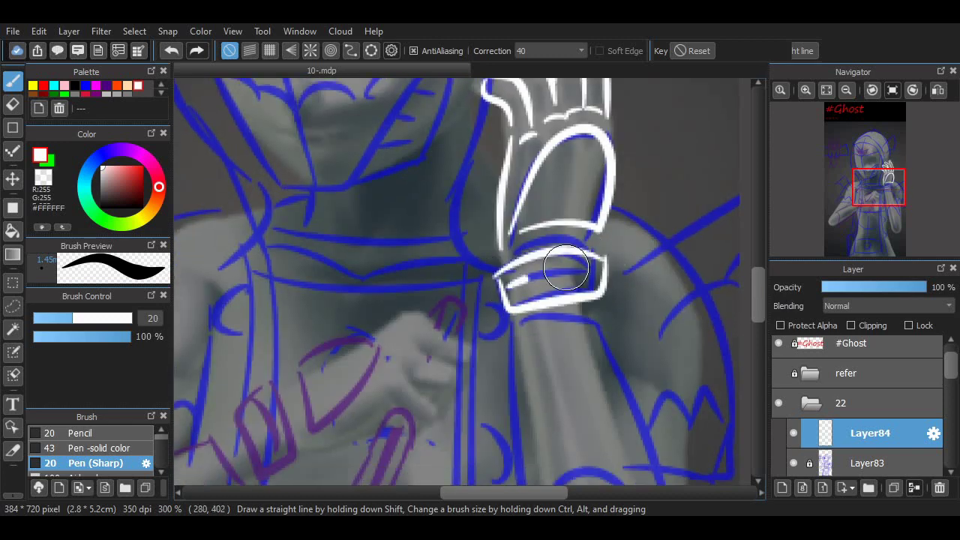
pyautogui.scroll(4, 732, 293)
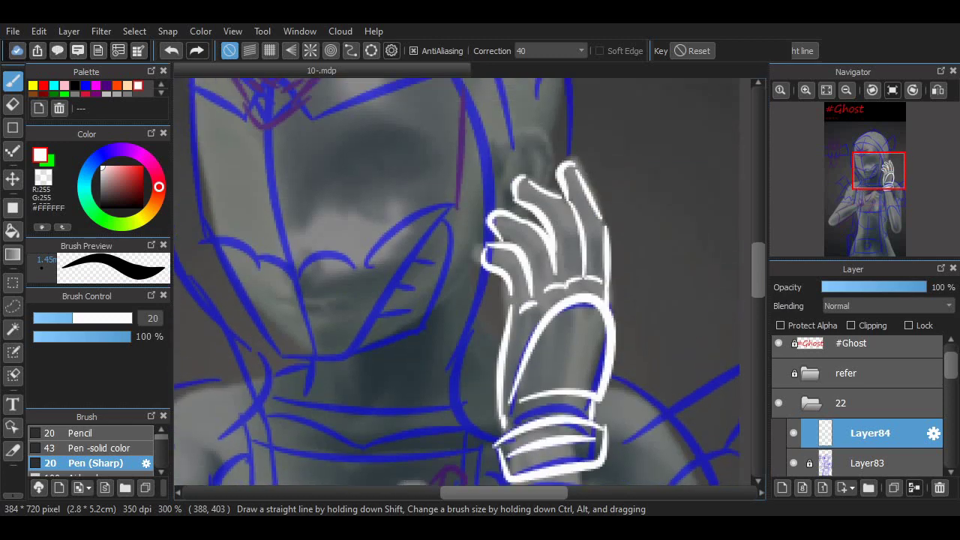
# Trace the raised arm's forearm guard in white, with a curved elbow cut-out and pointed ends, and connect it to the wristband
pyautogui.scroll(-8, 731, 316)
pyautogui.moveTo(610, 140); pyautogui.dragTo(527, 161)
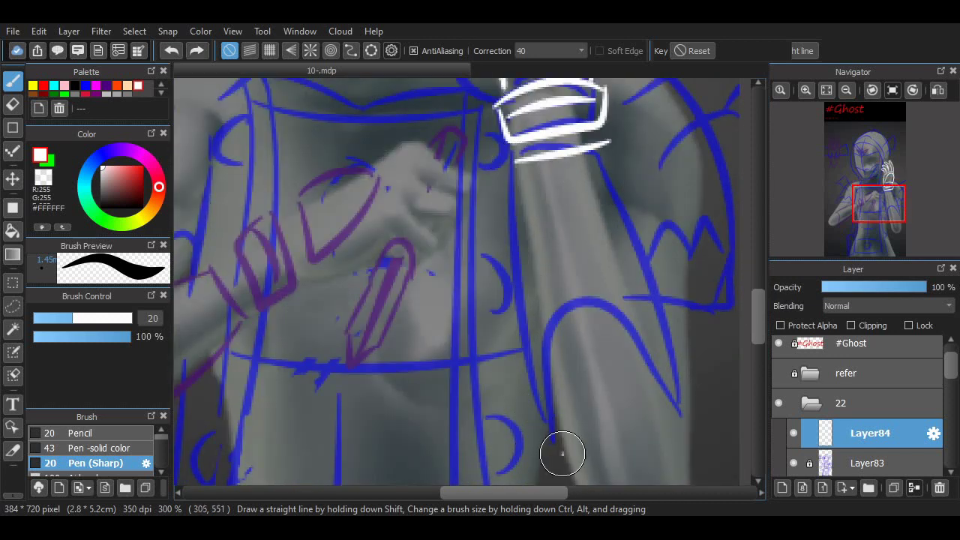
pyautogui.moveTo(562, 453)
pyautogui.mouseDown()
pyautogui.moveTo(564, 350)
pyautogui.moveTo(612, 144)
pyautogui.mouseUp()
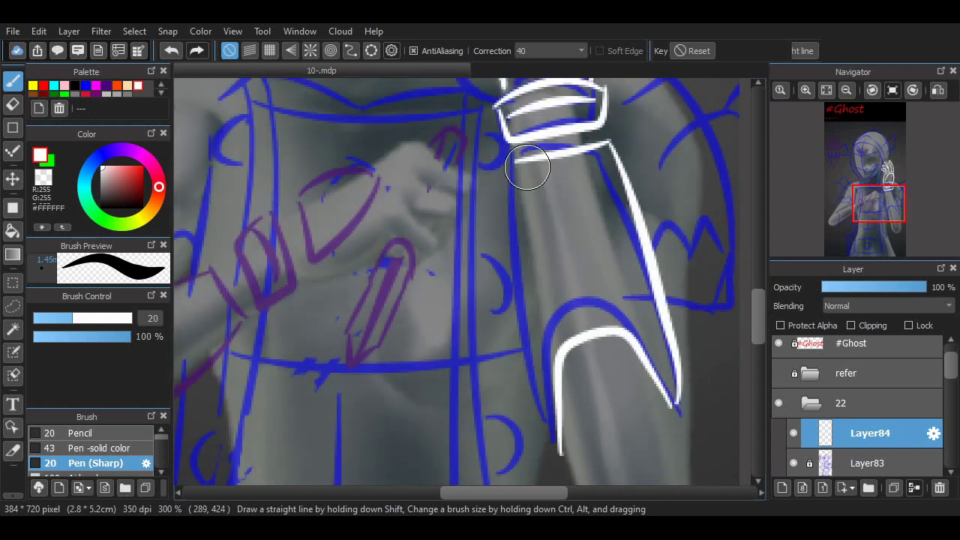
pyautogui.hotkey('ctrl', 'z')
pyautogui.moveTo(512, 170); pyautogui.dragTo(560, 453)
pyautogui.hotkey('ctrl', 'z')
pyautogui.hotkey('ctrl', 'z')
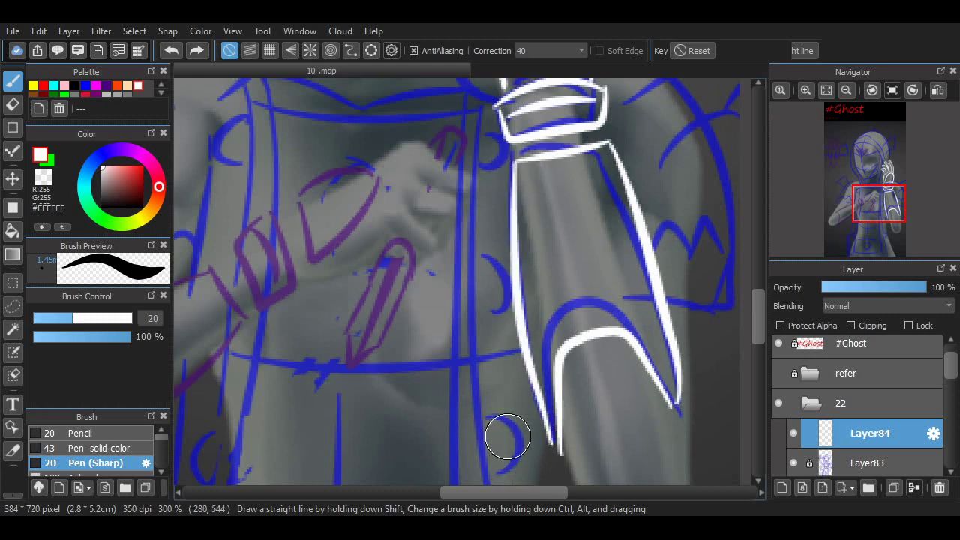
pyautogui.moveTo(602, 142)
pyautogui.mouseDown()
pyautogui.moveTo(730, 142)
pyautogui.moveTo(647, 143)
pyautogui.moveTo(662, 143)
pyautogui.moveTo(651, 254)
pyautogui.moveTo(651, 525)
pyautogui.mouseUp()
# Trace the fist in white with its rounded back plate and curled fingers, plus the slanted pointed handle below it
pyautogui.moveTo(505, 480); pyautogui.dragTo(505, 202)
pyautogui.scroll(1, 462, 282)
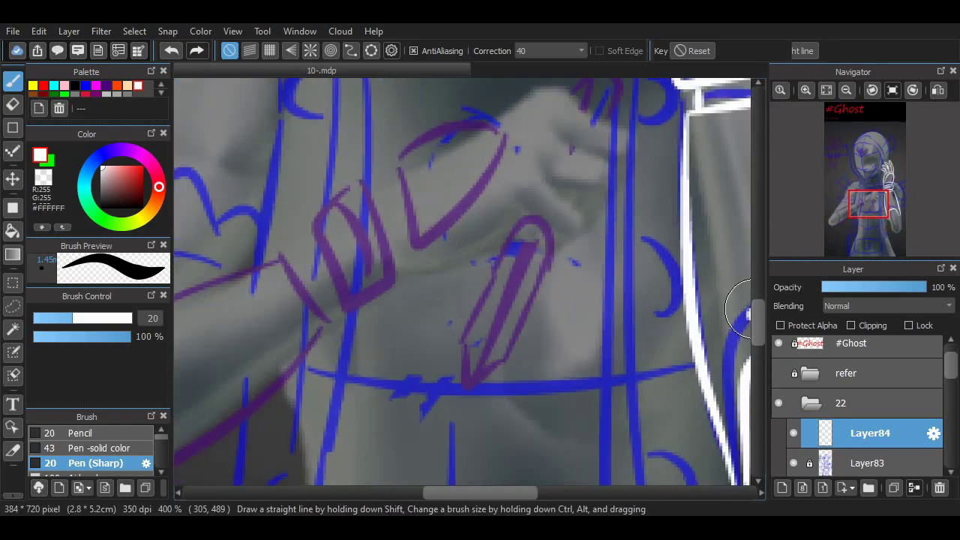
pyautogui.moveTo(357, 166)
pyautogui.mouseDown()
pyautogui.moveTo(440, 232)
pyautogui.moveTo(552, 184)
pyautogui.moveTo(559, 248)
pyautogui.moveTo(497, 397)
pyautogui.moveTo(536, 414)
pyautogui.moveTo(562, 318)
pyautogui.moveTo(549, 314)
pyautogui.moveTo(611, 300)
pyautogui.moveTo(582, 261)
pyautogui.mouseUp()
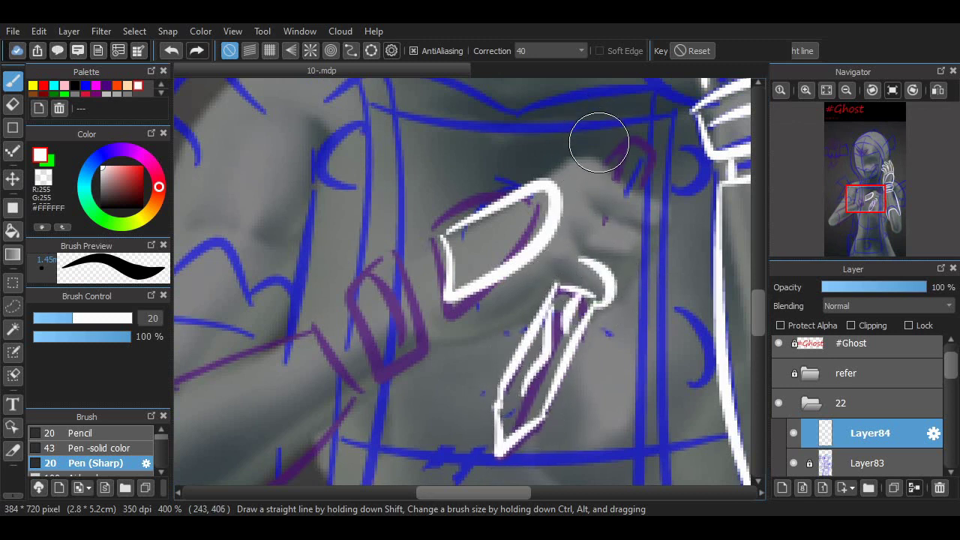
pyautogui.moveTo(618, 217)
pyautogui.mouseDown()
pyautogui.moveTo(616, 270)
pyautogui.moveTo(595, 224)
pyautogui.moveTo(642, 242)
pyautogui.moveTo(634, 223)
pyautogui.moveTo(567, 180)
pyautogui.mouseUp()
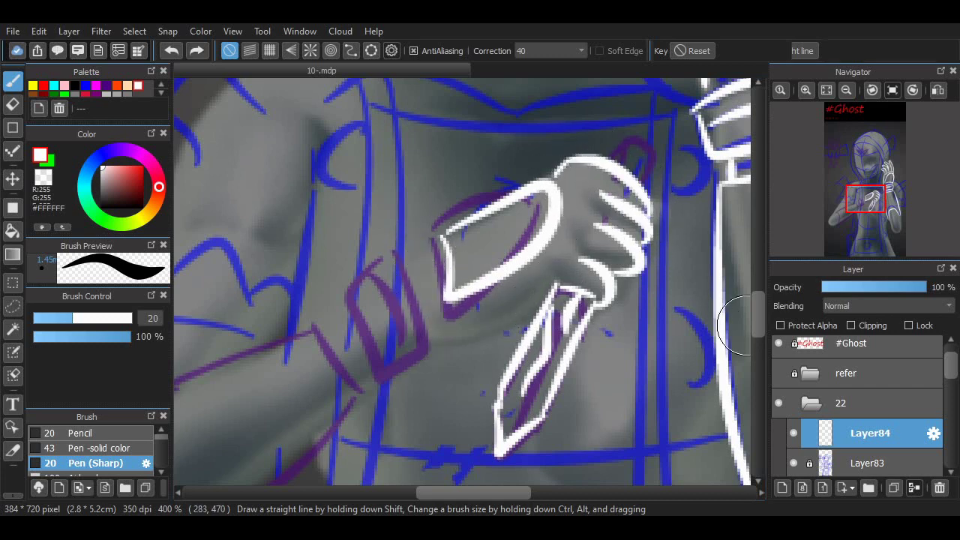
# Outline the fist arm's wristband in white with an inner stripe, and add the wrist lines linking it to the hand
pyautogui.scroll(-2, 626, 327)
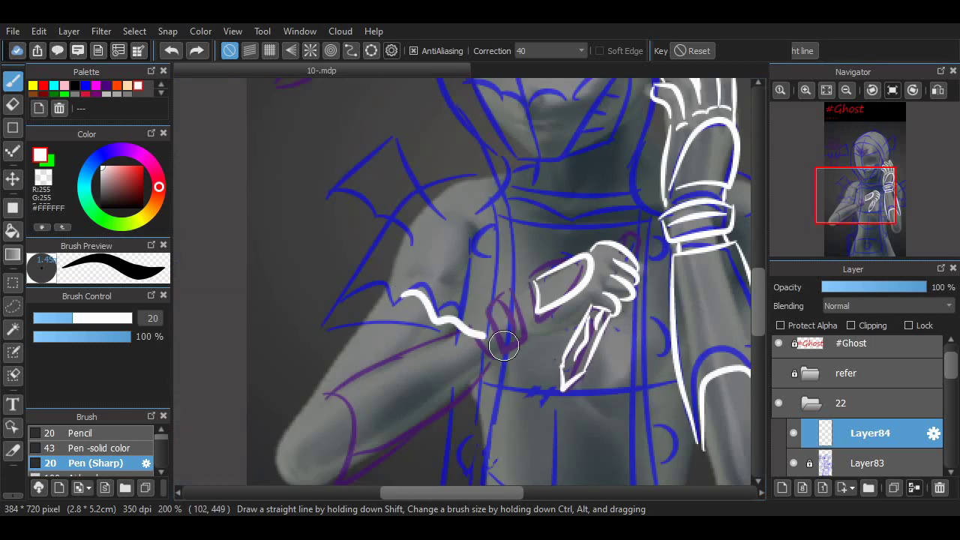
pyautogui.hscroll(3, 713, 325)
pyautogui.click(806, 90)
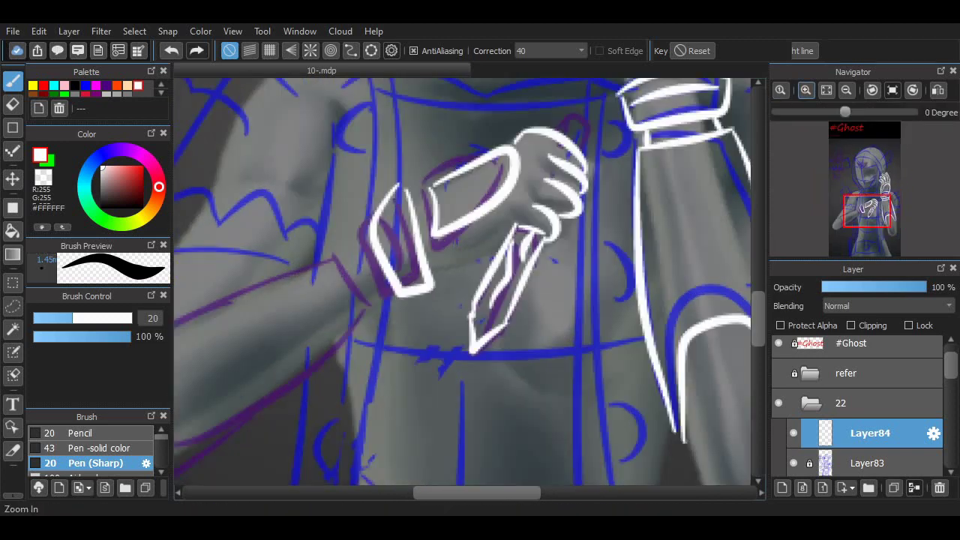
pyautogui.click(806, 89)
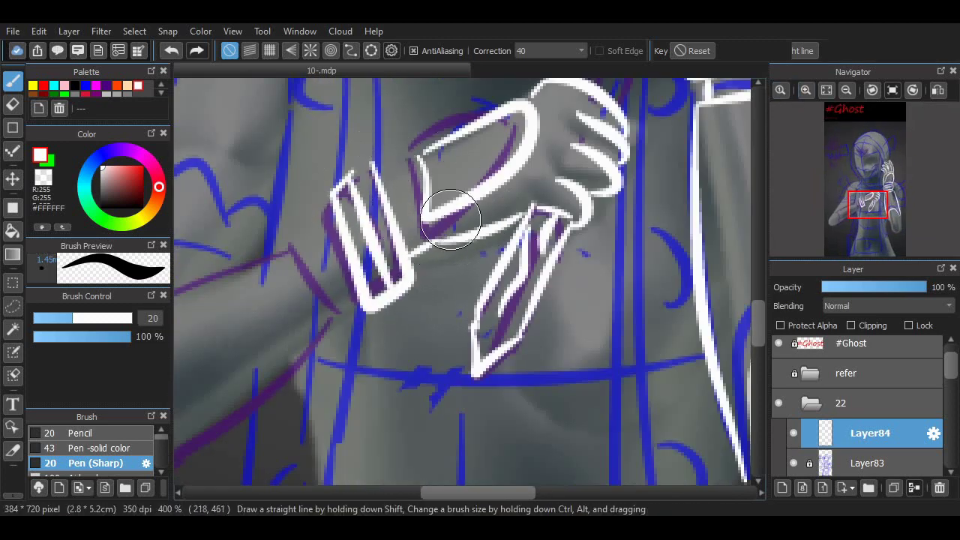
# Trace the bent arm's forearm guard in white from the elbow curve to the wristband
pyautogui.hscroll(-3, 375, 118)
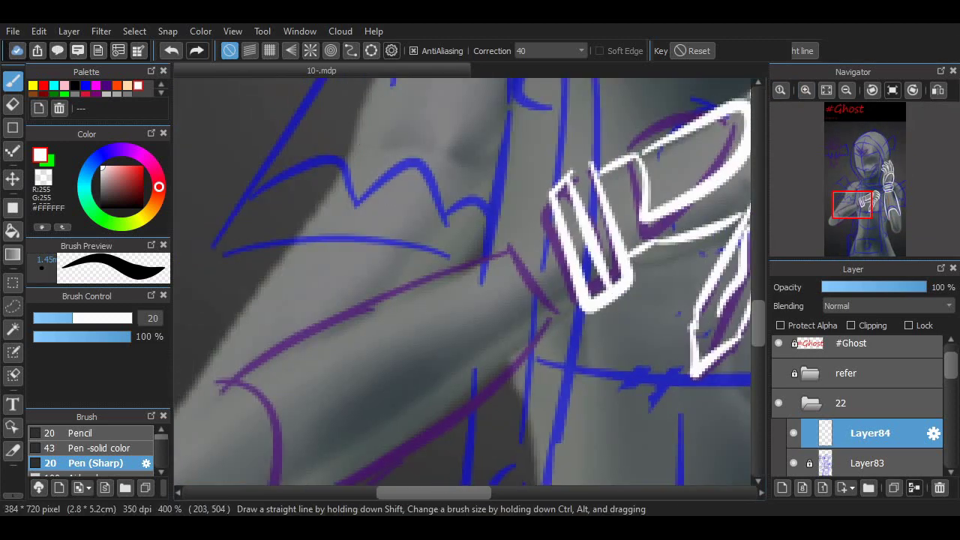
pyautogui.hscroll(-2, 617, 301)
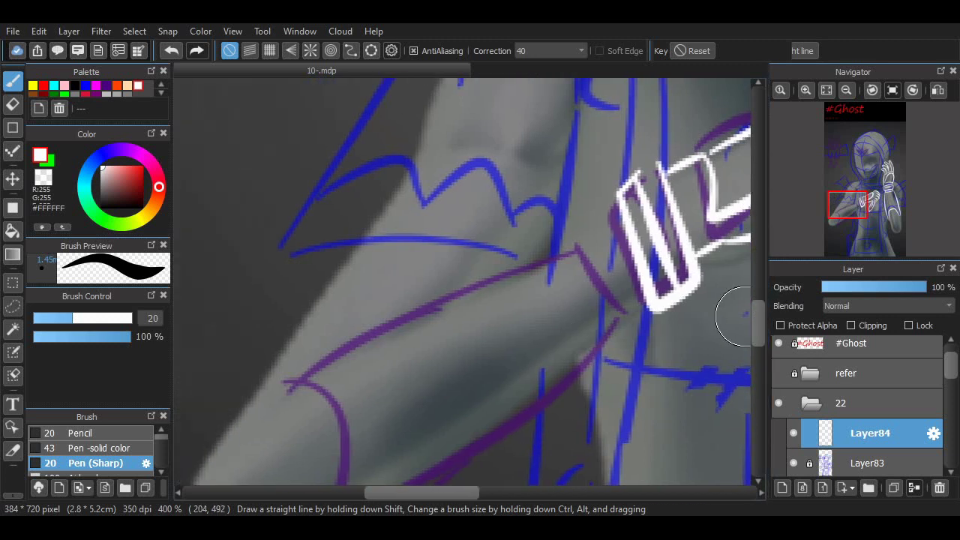
pyautogui.scroll(-2, 618, 300)
pyautogui.moveTo(284, 284)
pyautogui.mouseDown()
pyautogui.moveTo(353, 343)
pyautogui.moveTo(289, 449)
pyautogui.mouseUp()
pyautogui.keyDown('shift'); pyautogui.click(590, 278); pyautogui.keyUp('shift')
pyautogui.hotkey('ctrl', 'z')
pyautogui.moveTo(566, 140)
pyautogui.mouseDown()
pyautogui.moveTo(458, 176)
pyautogui.moveTo(285, 283)
pyautogui.mouseUp()
pyautogui.moveTo(289, 448); pyautogui.dragTo(623, 240)
# Replace the dashes under the #Ghost title with the text "Kamen rider" and select the 22 layer folder
pyautogui.scroll(-4, 716, 249)
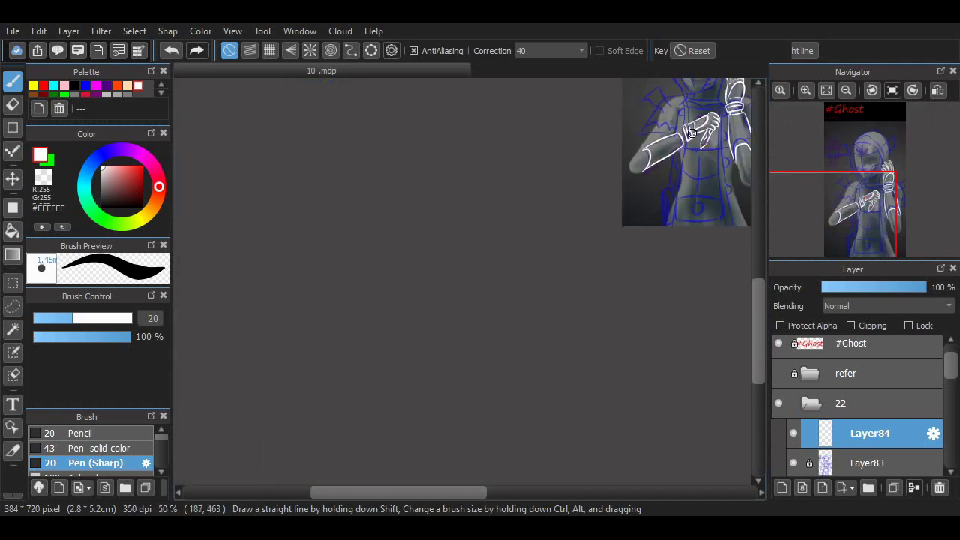
pyautogui.click(863, 350)
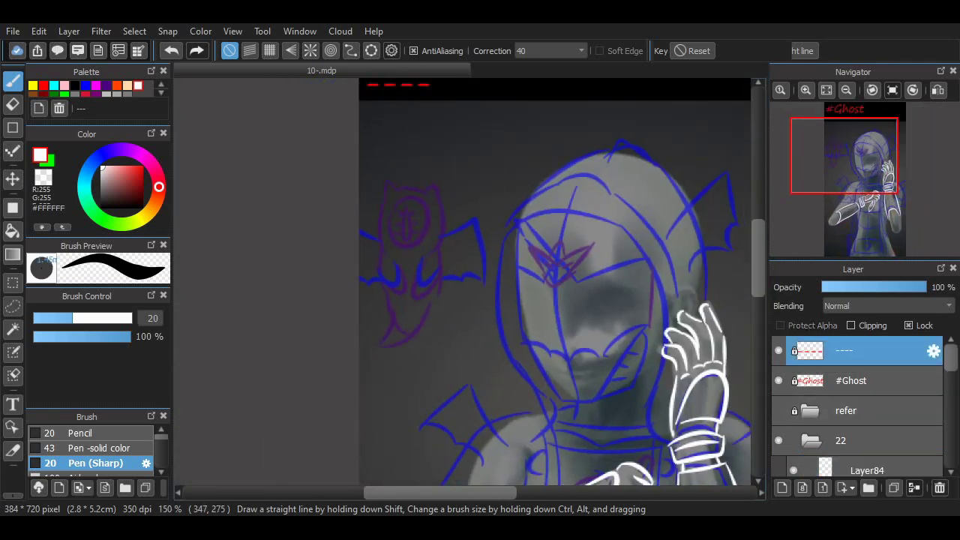
pyautogui.scroll(-2, 440, 248)
pyautogui.scroll(2, 440, 248)
pyautogui.click(840, 403)
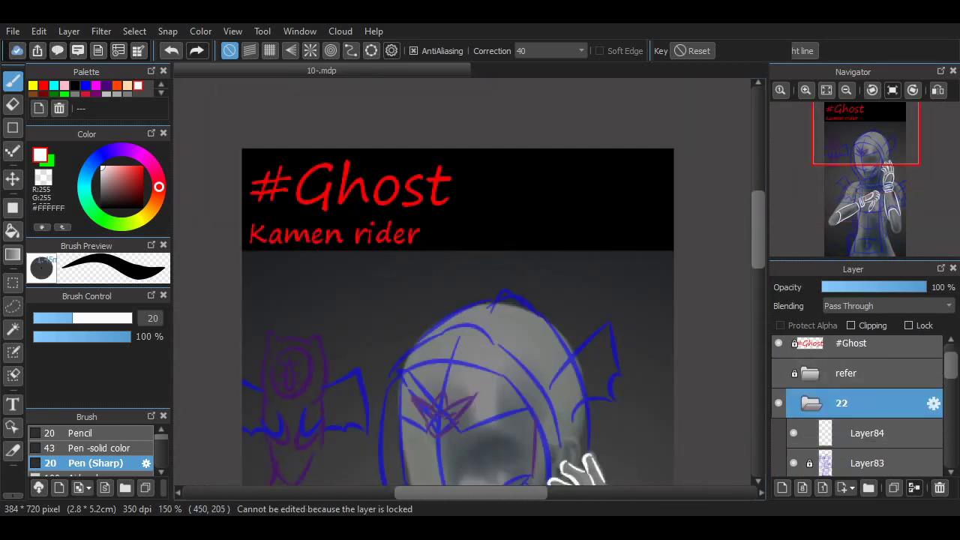
# Select Layer84 and trace in white the end of the handle sticking out above the clenched fist
pyautogui.click(871, 433)
pyautogui.scroll(4, 380, 328)
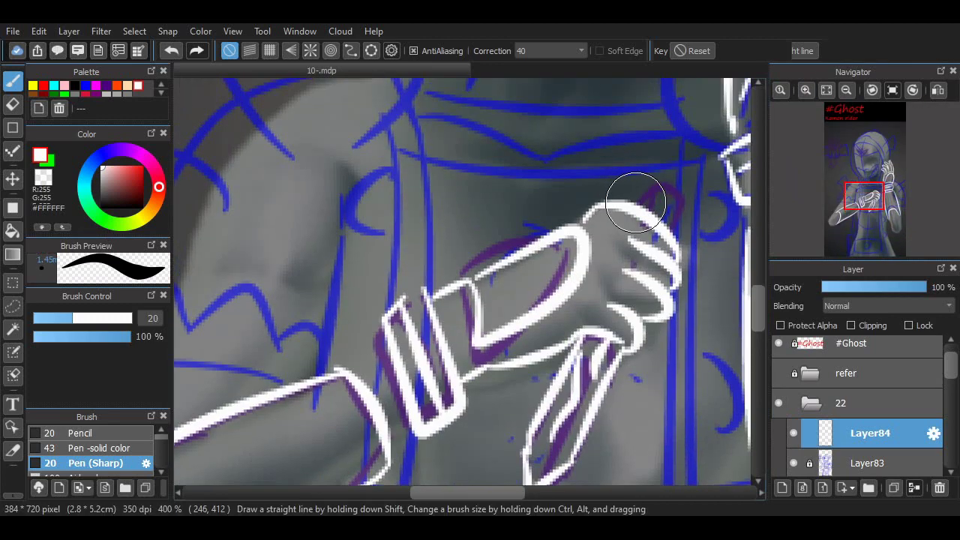
pyautogui.moveTo(593, 214); pyautogui.dragTo(666, 229)
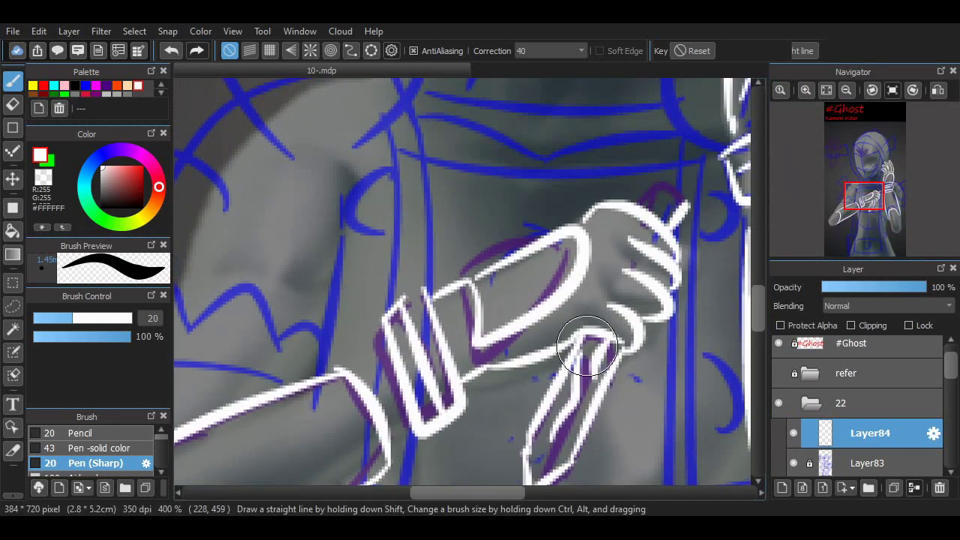
# Erase the forearm guard's curved wrist edge and redraw it in white closer to the wristband
pyautogui.hscroll(-2, 643, 212)
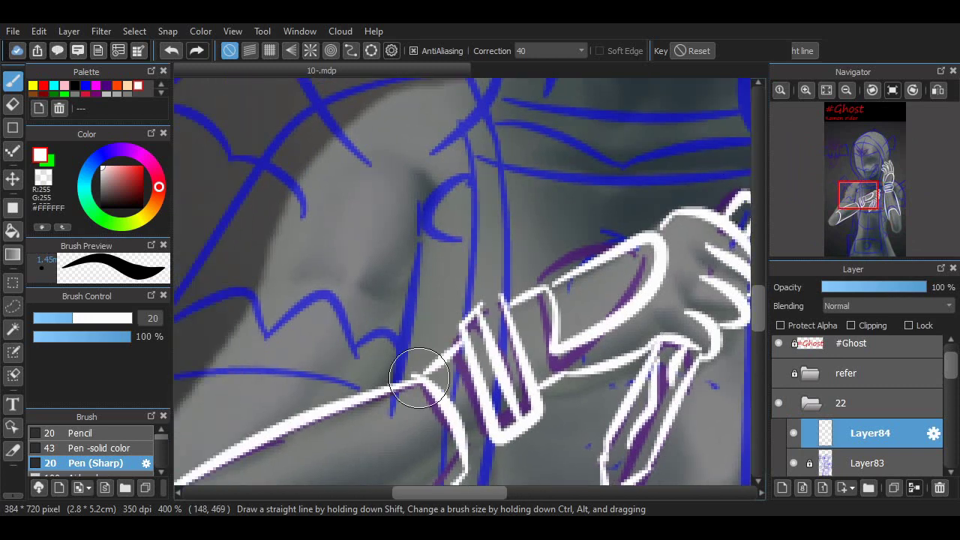
pyautogui.moveTo(469, 458); pyautogui.dragTo(484, 308)
pyautogui.press('e')
pyautogui.moveTo(428, 217); pyautogui.dragTo(484, 295)
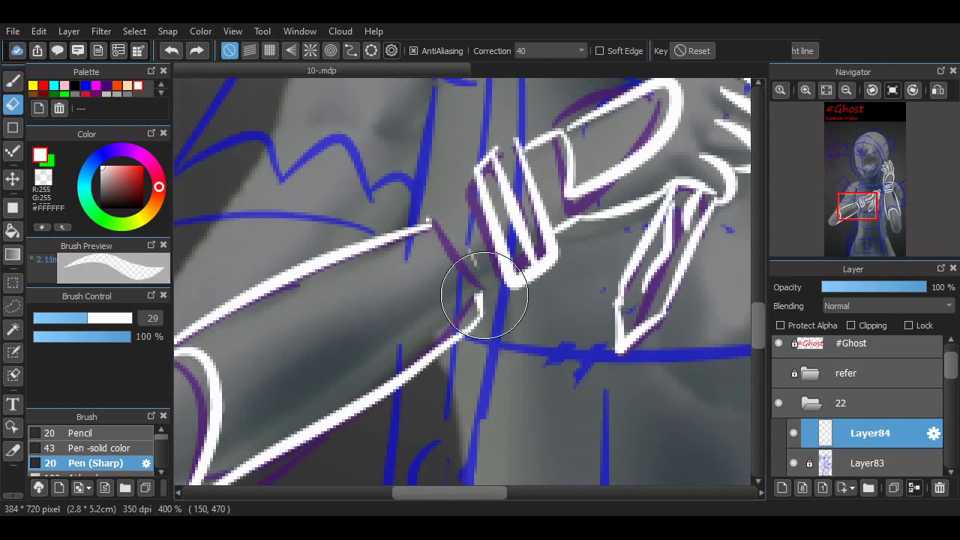
pyautogui.press('b')
pyautogui.moveTo(449, 180)
pyautogui.mouseDown()
pyautogui.moveTo(462, 207)
pyautogui.moveTo(487, 312)
pyautogui.mouseUp()
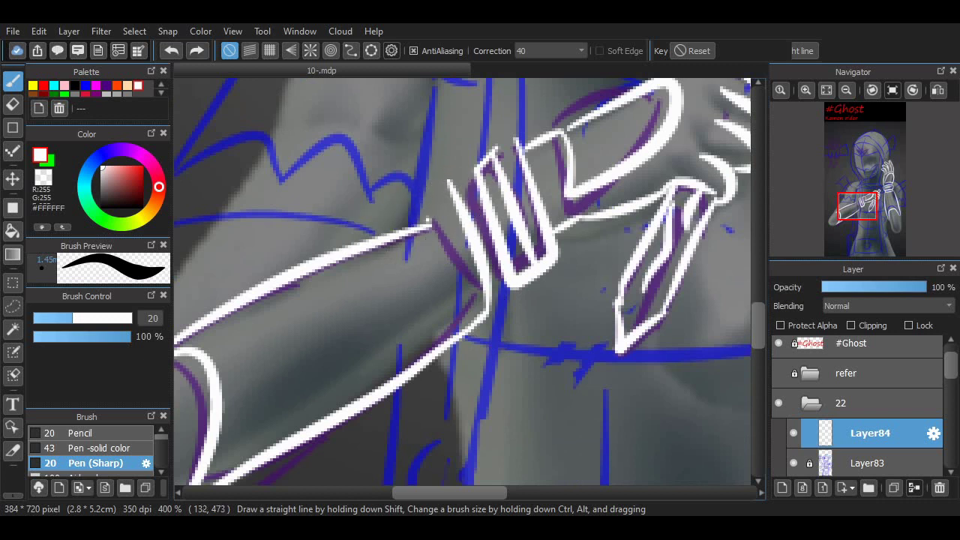
pyautogui.press('e')
pyautogui.press('b')
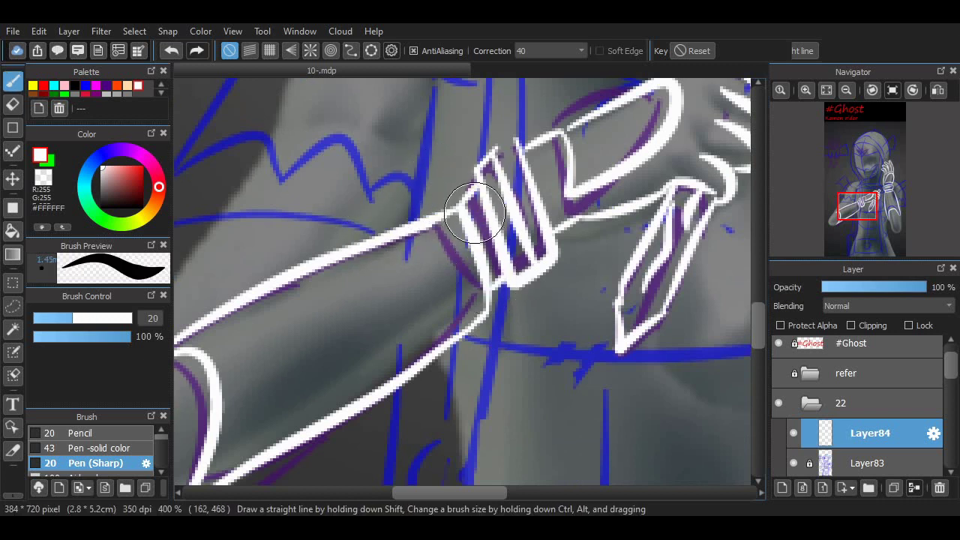
# Extend the forearm guard's upper edge in white to the wristband and erase the leftover old line
pyautogui.moveTo(343, 245)
pyautogui.mouseDown()
pyautogui.moveTo(461, 214)
pyautogui.moveTo(474, 187)
pyautogui.mouseUp()
pyautogui.press('e')
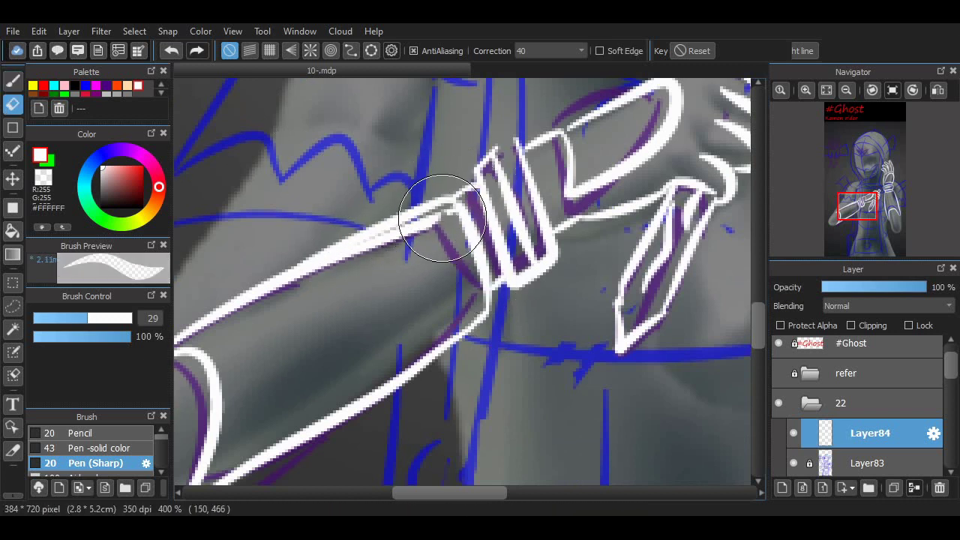
pyautogui.moveTo(442, 217)
pyautogui.mouseDown()
pyautogui.moveTo(372, 265)
pyautogui.moveTo(434, 216)
pyautogui.mouseUp()
pyautogui.press('b')
pyautogui.scroll(-3, 497, 473)
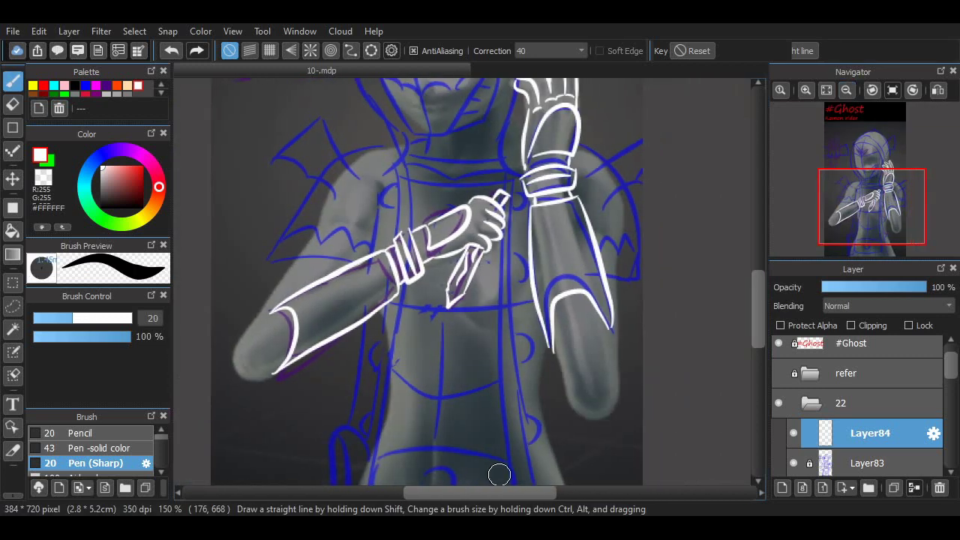
# Trace the hood opening in white around the face, from the neck over the forehead and down behind the raised hand
pyautogui.scroll(5, 497, 375)
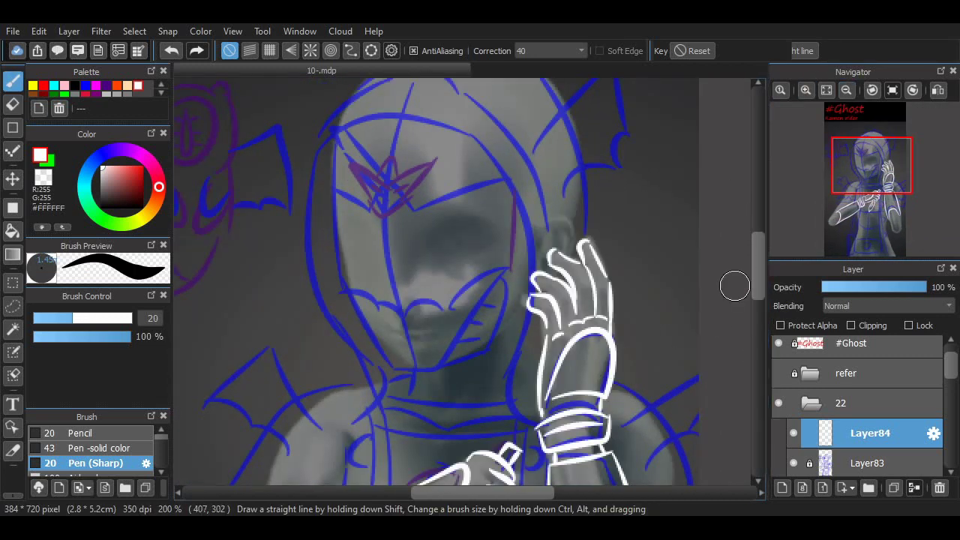
pyautogui.hscroll(-2, 452, 256)
pyautogui.moveTo(420, 236); pyautogui.dragTo(437, 235)
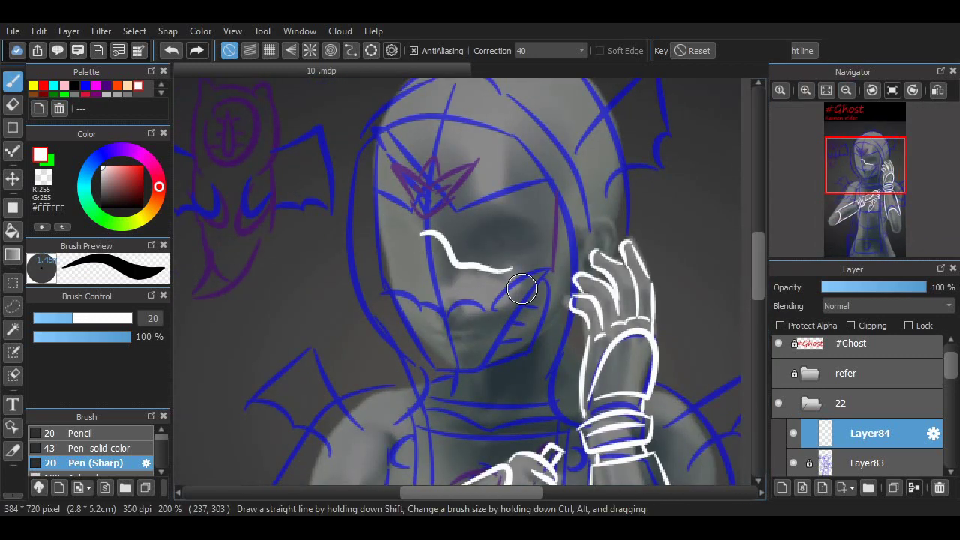
pyautogui.hotkey('ctrl', 'z')
pyautogui.scroll(-1, 518, 301)
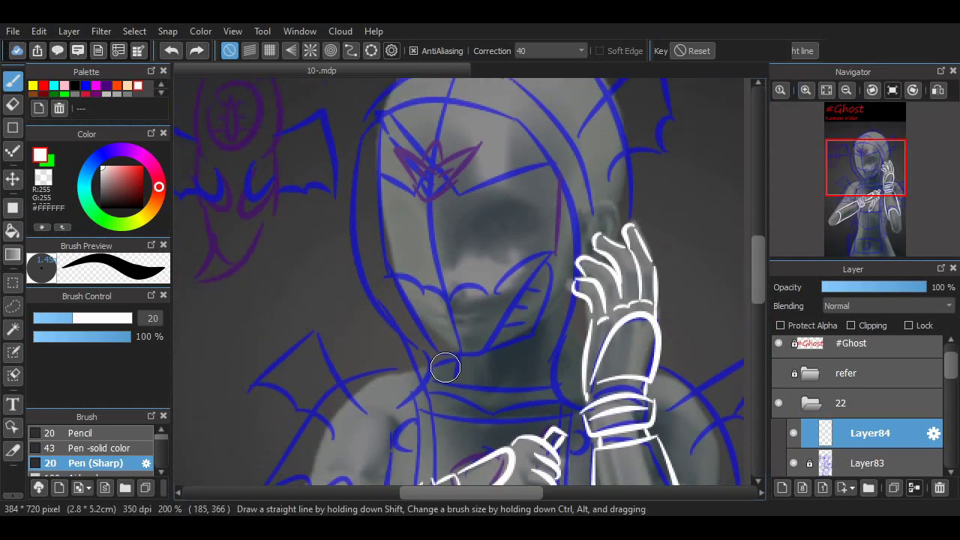
pyautogui.moveTo(421, 397)
pyautogui.mouseDown()
pyautogui.moveTo(356, 188)
pyautogui.moveTo(559, 241)
pyautogui.mouseUp()
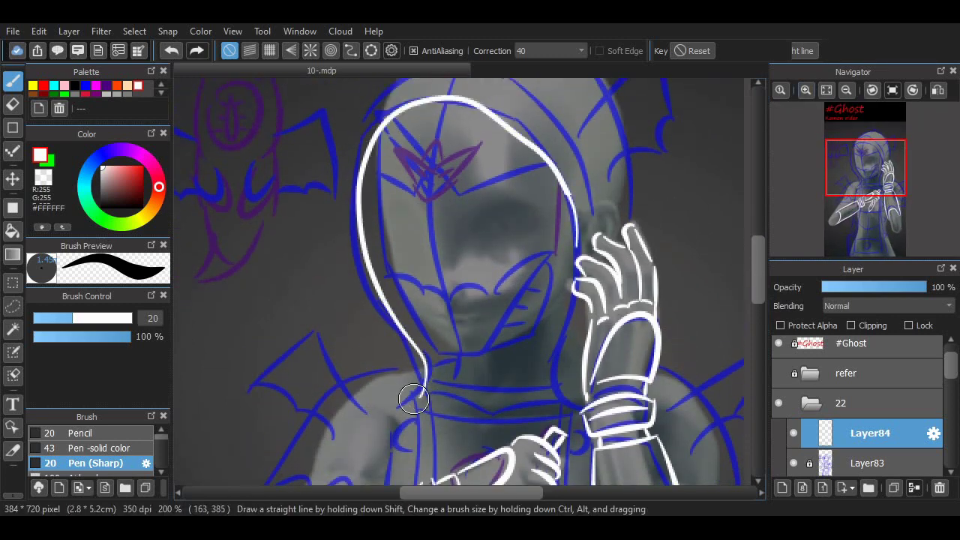
pyautogui.hotkey('ctrl', 'z')
pyautogui.moveTo(421, 384)
pyautogui.mouseDown()
pyautogui.moveTo(388, 111)
pyautogui.moveTo(443, 99)
pyautogui.moveTo(580, 253)
pyautogui.mouseUp()
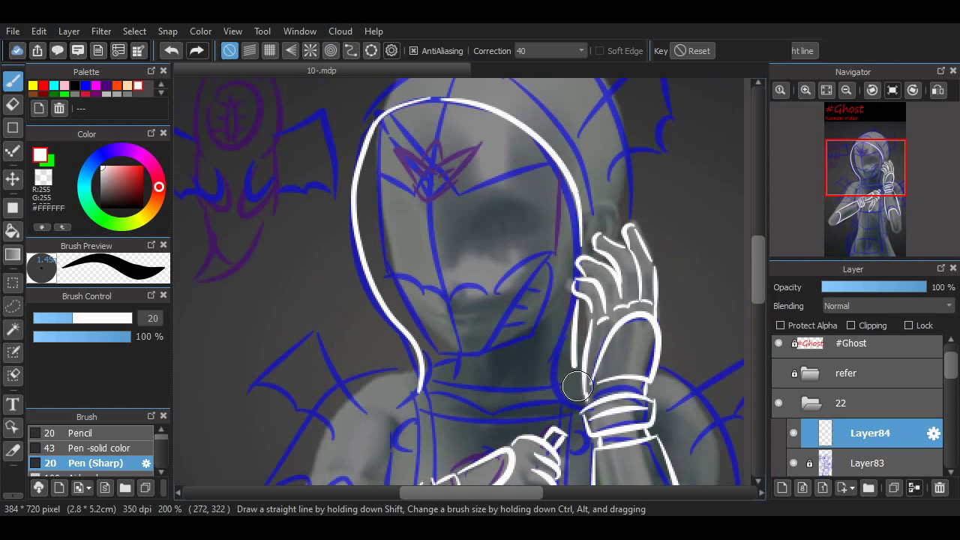
pyautogui.hotkey('ctrl', 'z')
pyautogui.moveTo(578, 286); pyautogui.dragTo(585, 385)
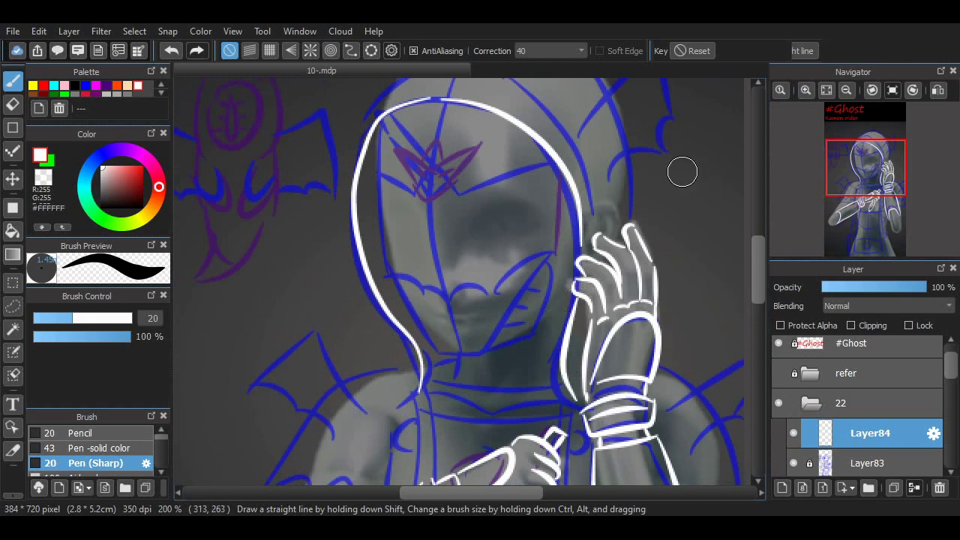
# Trace the mask's side and jaw in white with the angular cheek plate and the scalloped line above the mouth
pyautogui.scroll(2, 682, 171)
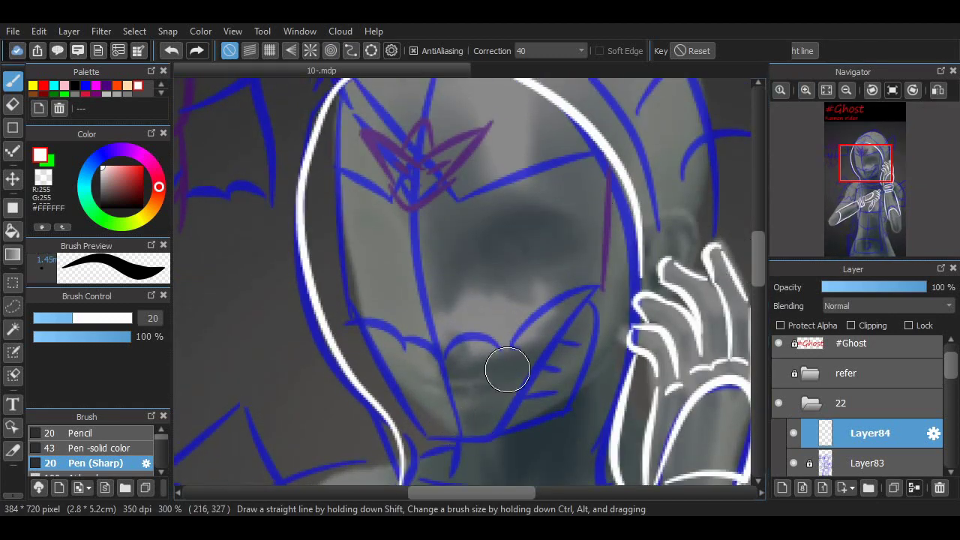
pyautogui.moveTo(427, 434)
pyautogui.mouseDown()
pyautogui.moveTo(565, 331)
pyautogui.moveTo(446, 441)
pyautogui.moveTo(535, 371)
pyautogui.moveTo(508, 424)
pyautogui.moveTo(600, 319)
pyautogui.mouseUp()
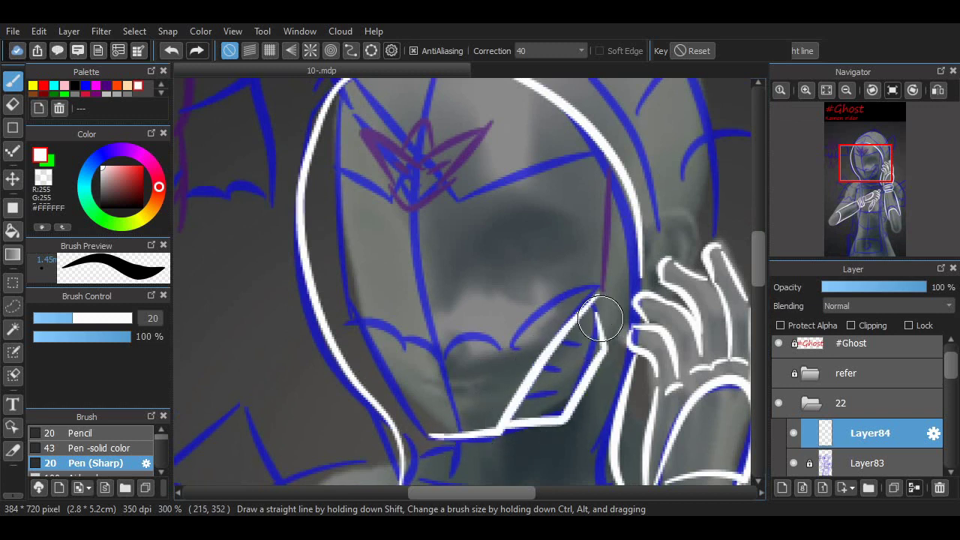
pyautogui.scroll(1, 427, 432)
pyautogui.moveTo(426, 459); pyautogui.dragTo(341, 138)
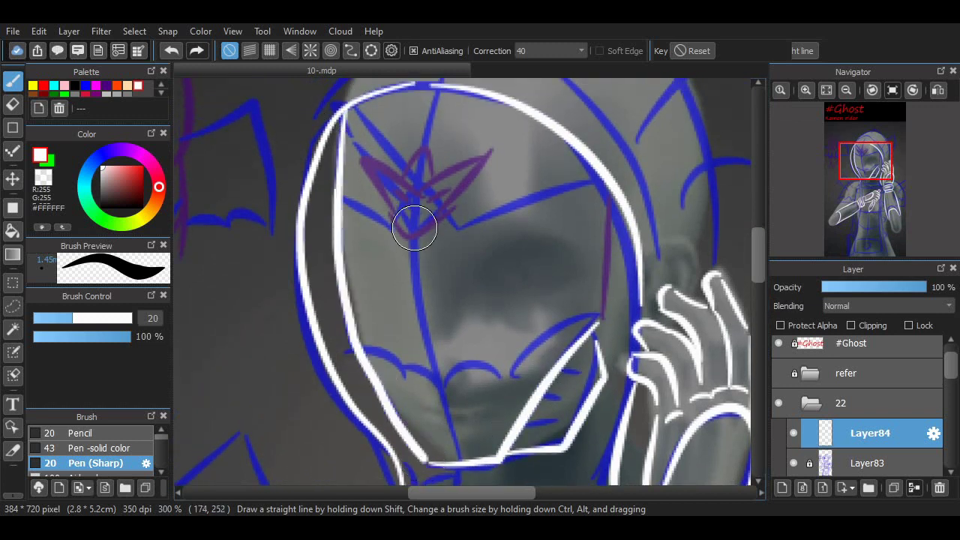
pyautogui.moveTo(425, 384); pyautogui.dragTo(575, 322)
pyautogui.moveTo(361, 344); pyautogui.dragTo(408, 373)
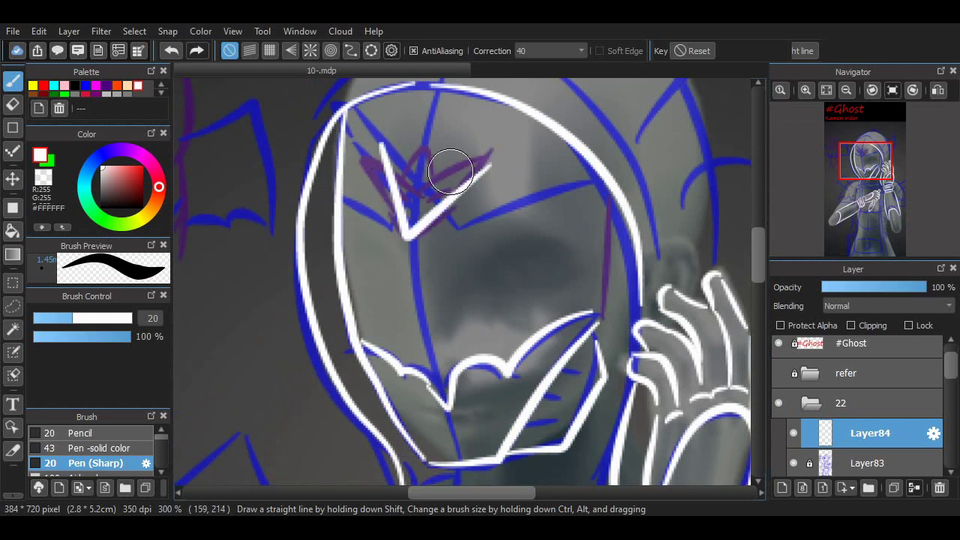
# Trace the V-shaped forehead crest in white and outline the visor's brow and side edges
pyautogui.moveTo(370, 173)
pyautogui.mouseDown()
pyautogui.moveTo(412, 248)
pyautogui.moveTo(422, 215)
pyautogui.mouseUp()
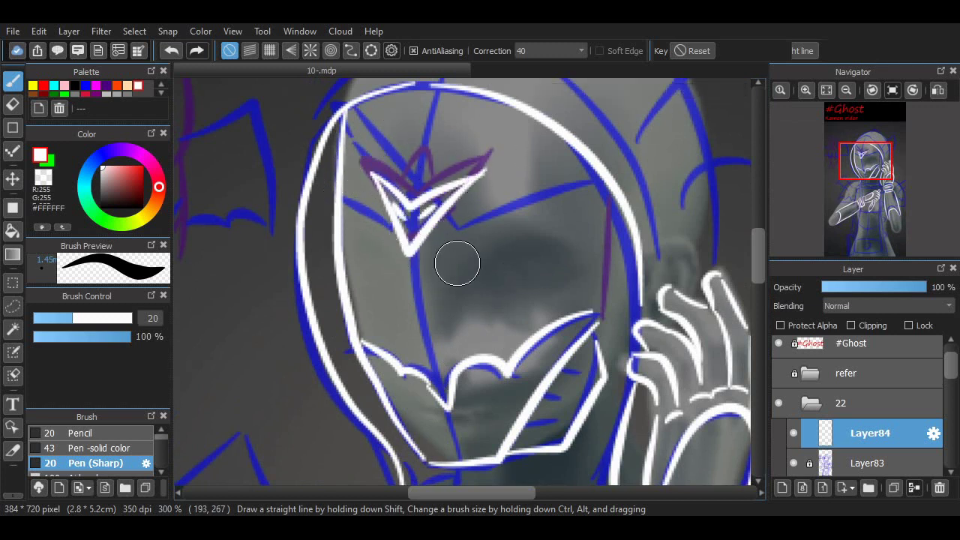
pyautogui.moveTo(613, 199); pyautogui.dragTo(600, 319)
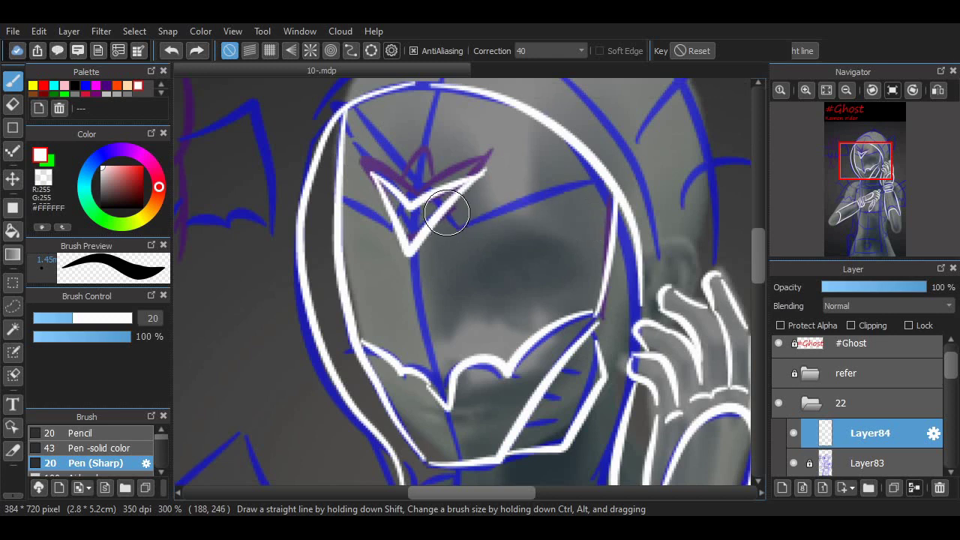
pyautogui.moveTo(446, 214); pyautogui.dragTo(609, 188)
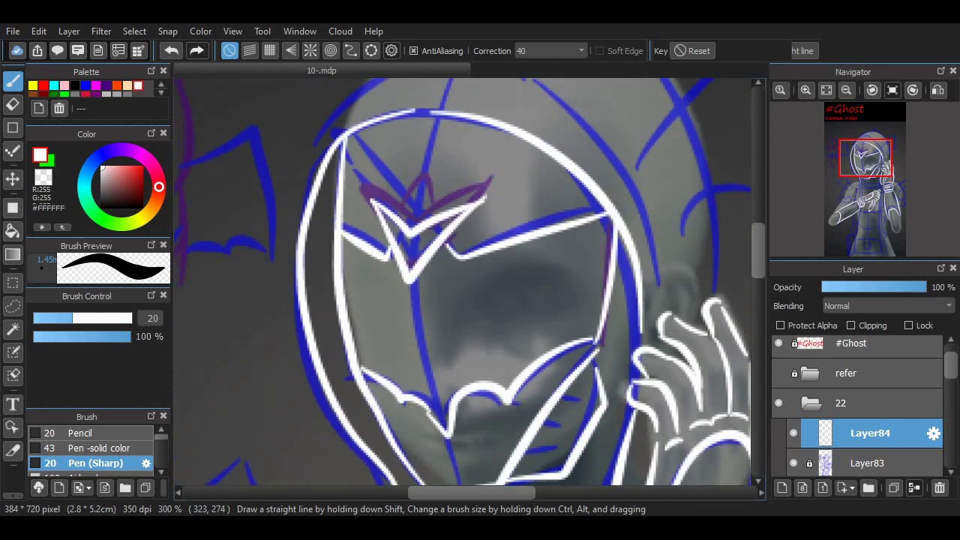
# Add the small pointed centre of the forehead crest and three short ticks on the cheek plate in white
pyautogui.moveTo(411, 247); pyautogui.dragTo(461, 156)
pyautogui.hotkey('ctrl', 'z')
pyautogui.moveTo(382, 193); pyautogui.dragTo(411, 244)
pyautogui.scroll(-4, 411, 225)
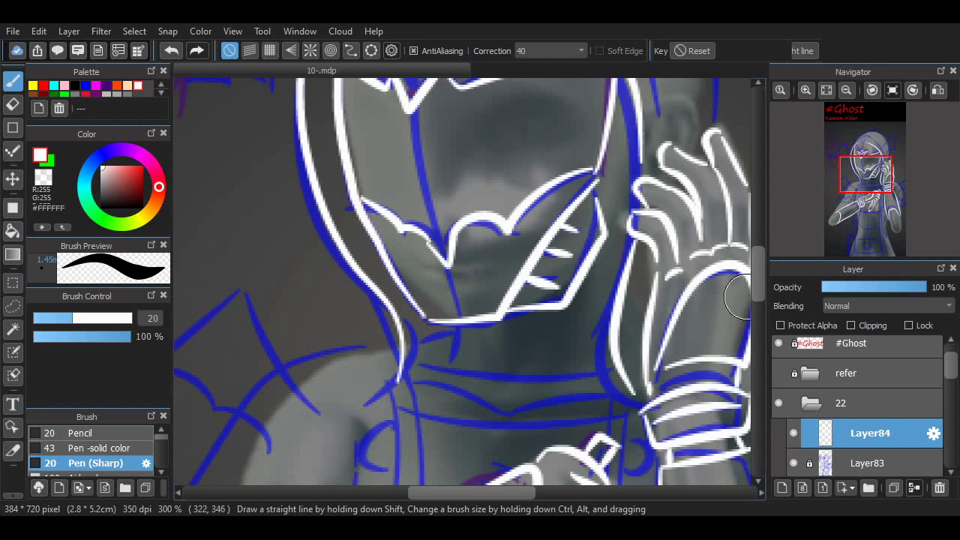
pyautogui.scroll(-5, 738, 297)
pyautogui.scroll(-2, 410, 192)
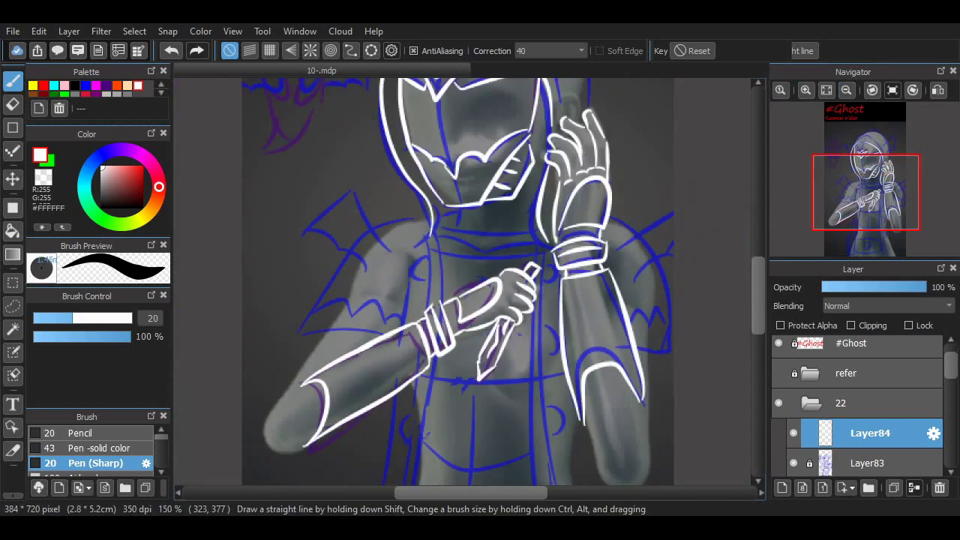
# Trace the hood's second rim in white above the face opening, from the forehead curve down to the raised hand
pyautogui.scroll(5, 397, 195)
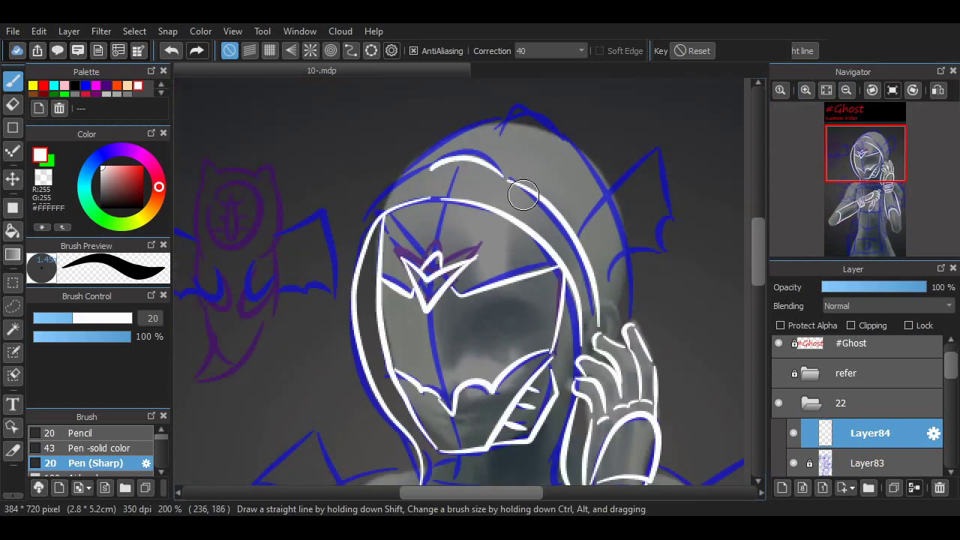
pyautogui.hotkey('ctrl', 'z')
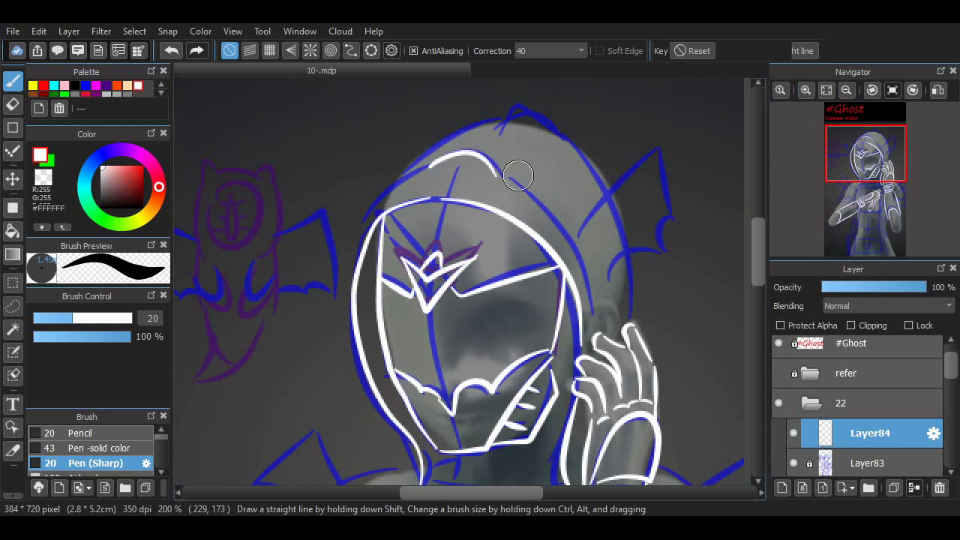
pyautogui.hotkey('ctrl', 'y')
pyautogui.hotkey('ctrl', 'z')
pyautogui.hotkey('ctrl', 'y')
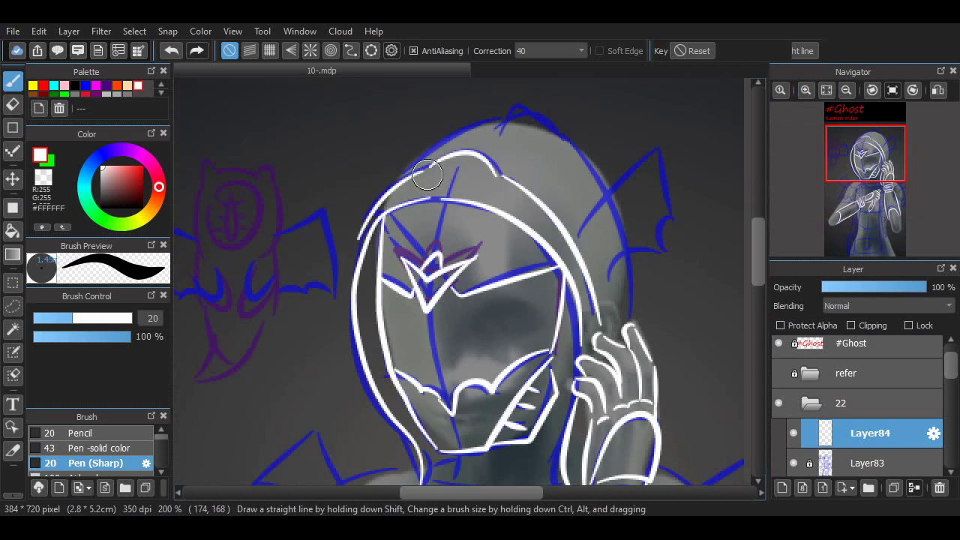
# Trace the bat wing on the hood's side and the hood's outer contour with its peaked top in white
pyautogui.scroll(2, 674, 160)
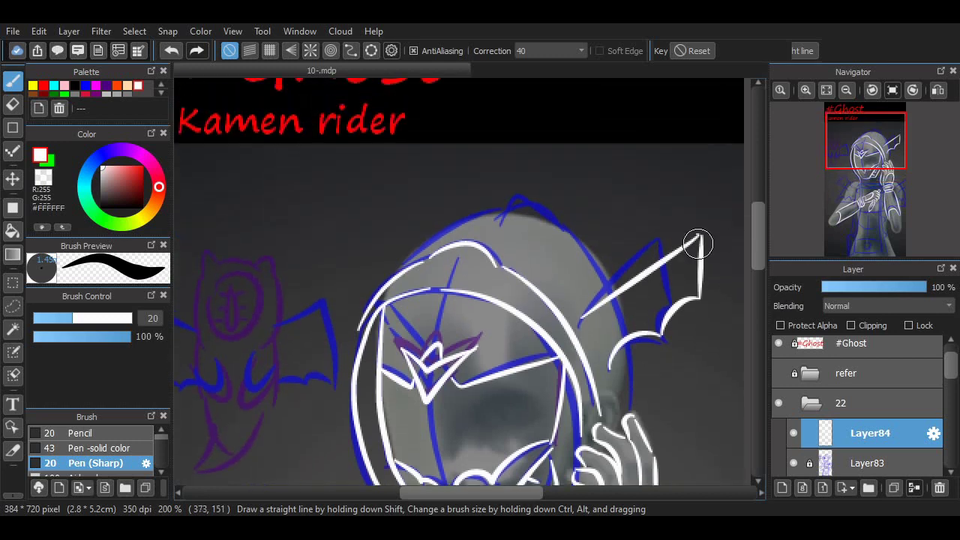
pyautogui.hotkey('ctrl', 'z')
pyautogui.hotkey('ctrl', 'z')
pyautogui.hotkey('ctrl', 'z')
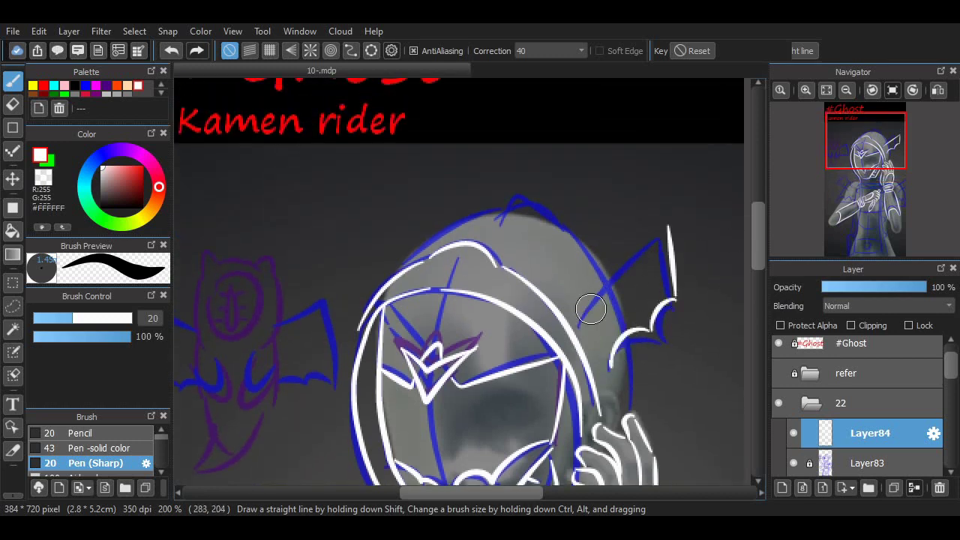
pyautogui.moveTo(599, 257); pyautogui.dragTo(511, 225)
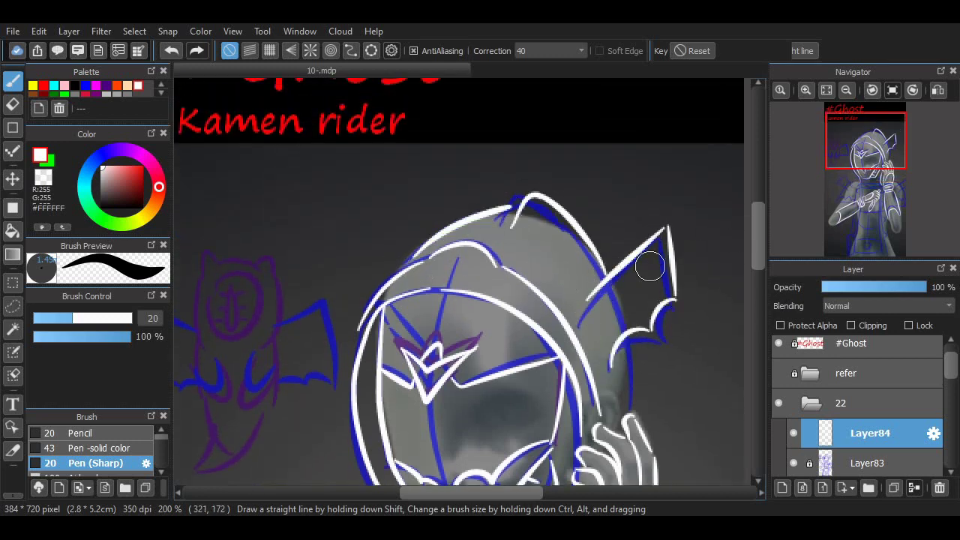
pyautogui.scroll(-4, 739, 266)
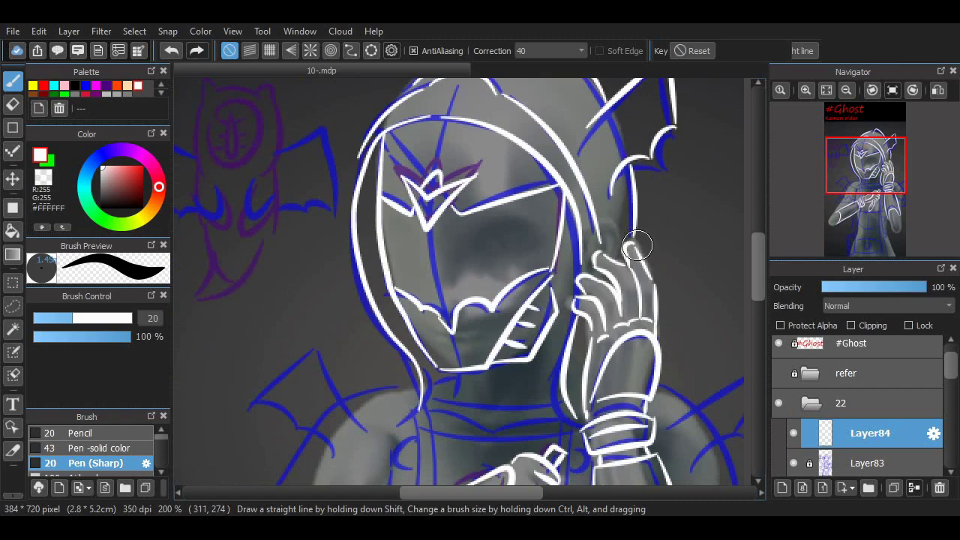
# Hide Layer83 and Layer82 to check the white line art alone, and show both layers again
pyautogui.scroll(-2, 638, 245)
pyautogui.scroll(2, 638, 245)
pyautogui.scroll(-3, 863, 405)
pyautogui.click(793, 378)
pyautogui.click(794, 408)
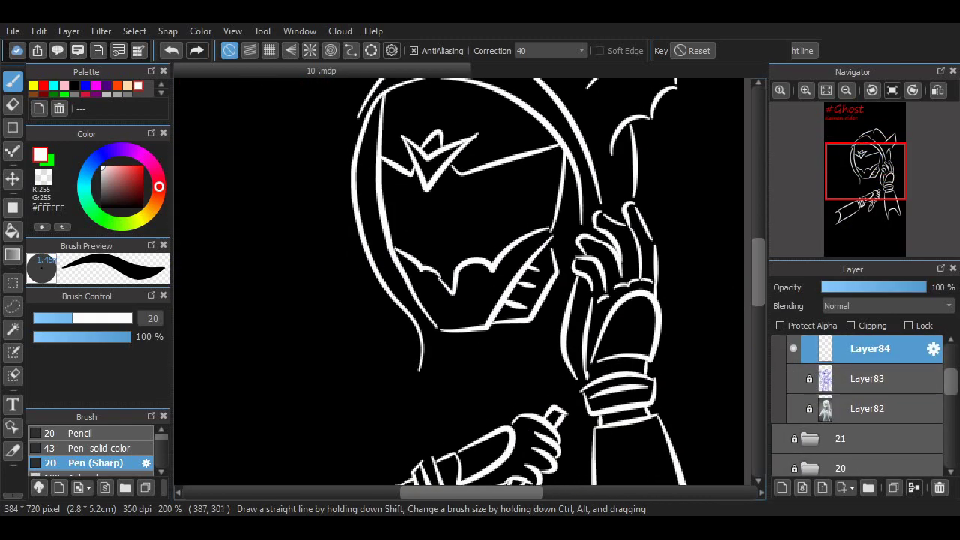
pyautogui.click(794, 378)
pyautogui.click(794, 408)
# Trace the rounded outline of the belt's front plate at the waist in white, starting with its curved top edge
pyautogui.scroll(-7, 460, 283)
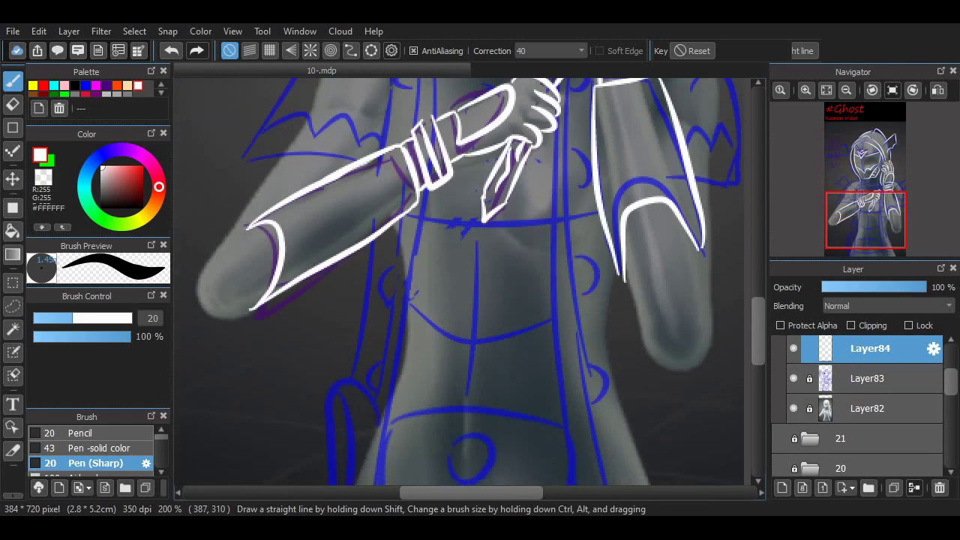
pyautogui.scroll(-3, 733, 172)
pyautogui.scroll(2, 360, 311)
pyautogui.moveTo(354, 315)
pyautogui.mouseDown()
pyautogui.moveTo(537, 296)
pyautogui.moveTo(614, 330)
pyautogui.moveTo(360, 318)
pyautogui.mouseUp()
pyautogui.hotkey('ctrl', 'z')
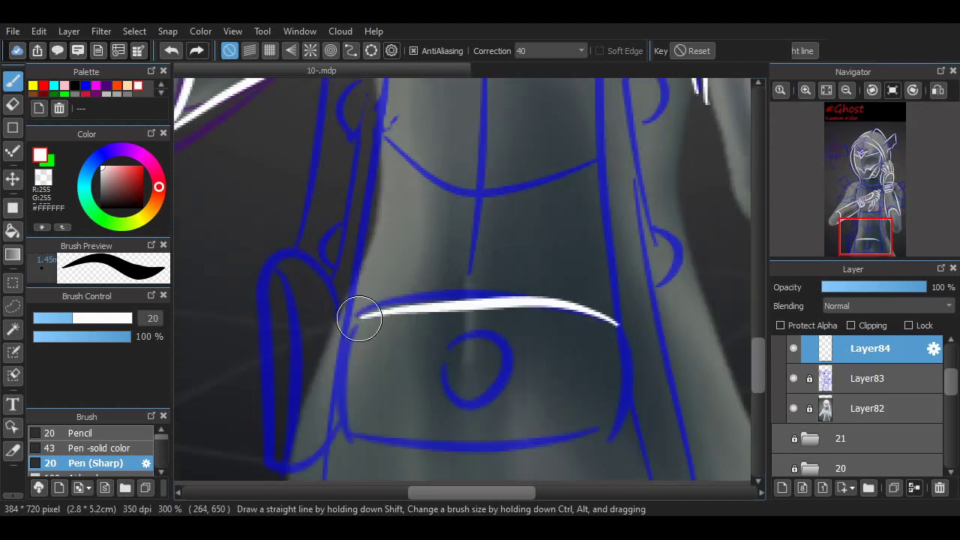
pyautogui.hotkey('ctrl', 'z')
pyautogui.moveTo(620, 332)
pyautogui.mouseDown()
pyautogui.moveTo(370, 331)
pyautogui.moveTo(356, 319)
pyautogui.moveTo(354, 437)
pyautogui.moveTo(615, 355)
pyautogui.moveTo(589, 431)
pyautogui.mouseUp()
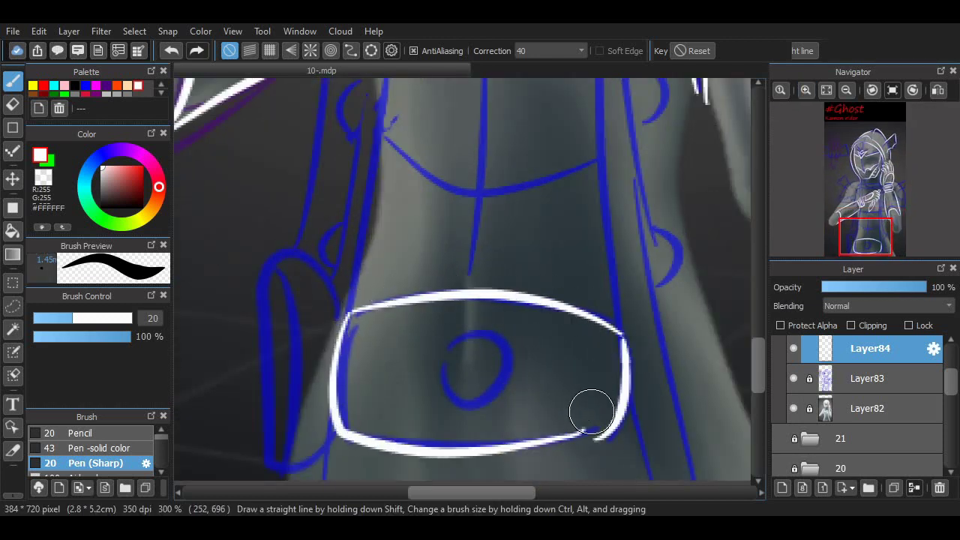
# Undo the belt plate's side and bottom strokes and redraw them in white as smoother curves
pyautogui.hotkey('ctrl', 'z')
pyautogui.moveTo(627, 351); pyautogui.dragTo(391, 444)
pyautogui.hotkey('ctrl', 'z')
pyautogui.moveTo(623, 331)
pyautogui.mouseDown()
pyautogui.moveTo(633, 418)
pyautogui.moveTo(424, 444)
pyautogui.mouseUp()
pyautogui.hotkey('ctrl', 'z')
pyautogui.moveTo(630, 429)
pyautogui.mouseDown()
pyautogui.moveTo(345, 417)
pyautogui.moveTo(578, 443)
pyautogui.moveTo(627, 430)
pyautogui.mouseUp()
pyautogui.hotkey('ctrl', 'z')
pyautogui.moveTo(351, 319)
pyautogui.mouseDown()
pyautogui.moveTo(368, 349)
pyautogui.moveTo(347, 424)
pyautogui.mouseUp()
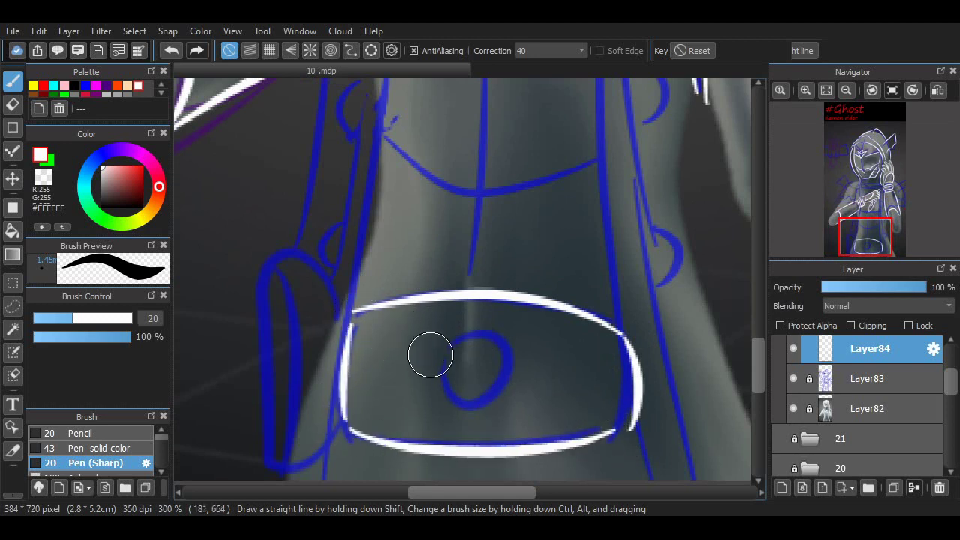
# Draw an eye-shaped emblem with inner pupil lines in white at the centre of the belt's front plate
pyautogui.moveTo(523, 364)
pyautogui.mouseDown()
pyautogui.moveTo(426, 359)
pyautogui.moveTo(515, 366)
pyautogui.mouseUp()
pyautogui.hotkey('ctrl', 'z')
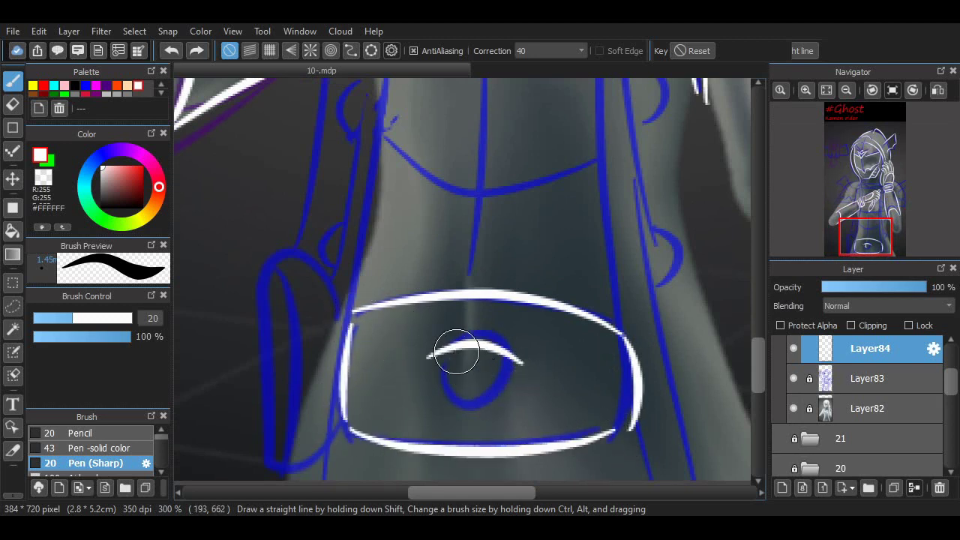
pyautogui.moveTo(427, 367); pyautogui.dragTo(521, 365)
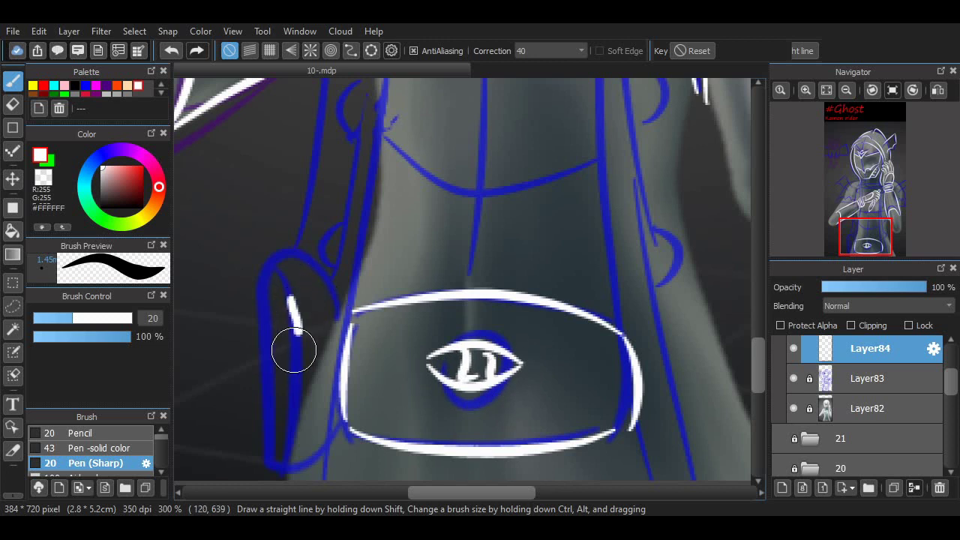
# Draw the belt's side piece in white beside the front plate, with a wavy inner outline and a larger outer outline
pyautogui.hotkey('ctrl', 'z')
pyautogui.moveTo(291, 300); pyautogui.dragTo(285, 420)
pyautogui.hotkey('ctrl', 'z')
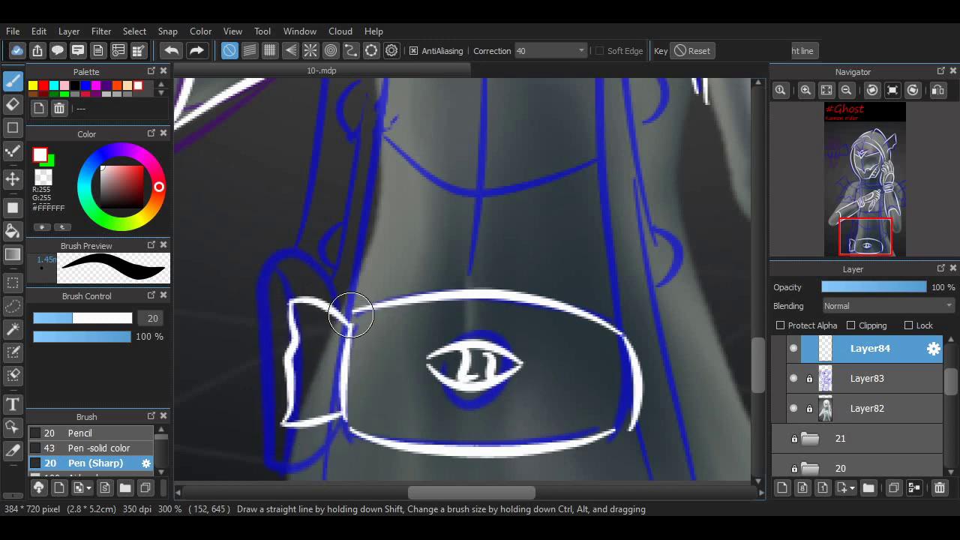
pyautogui.moveTo(352, 313)
pyautogui.mouseDown()
pyautogui.moveTo(268, 298)
pyautogui.moveTo(263, 435)
pyautogui.mouseUp()
pyautogui.moveTo(262, 435); pyautogui.dragTo(344, 431)
pyautogui.hotkey('ctrl', 'z')
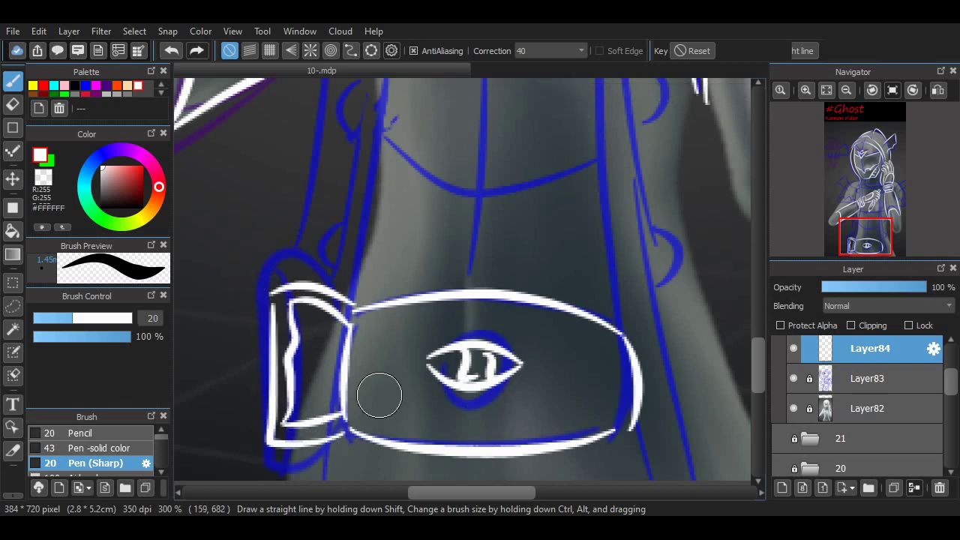
# Trace the rounded elbow below the cuff of the arm crossing the torso in white
pyautogui.scroll(10, 379, 396)
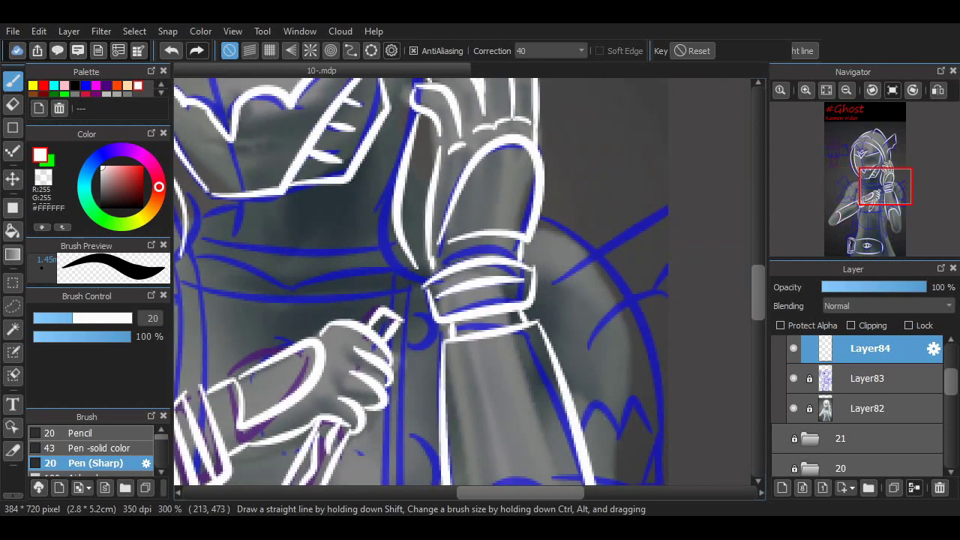
pyautogui.scroll(-5, 525, 300)
pyautogui.hscroll(-2, 349, 314)
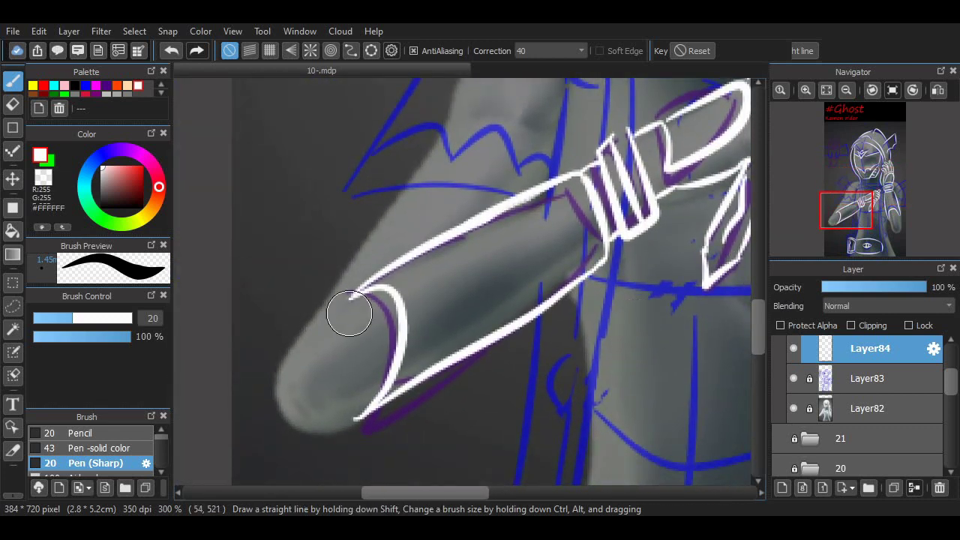
pyautogui.moveTo(363, 407); pyautogui.dragTo(334, 308)
pyautogui.hotkey('ctrl', 'z')
pyautogui.moveTo(349, 434); pyautogui.dragTo(322, 285)
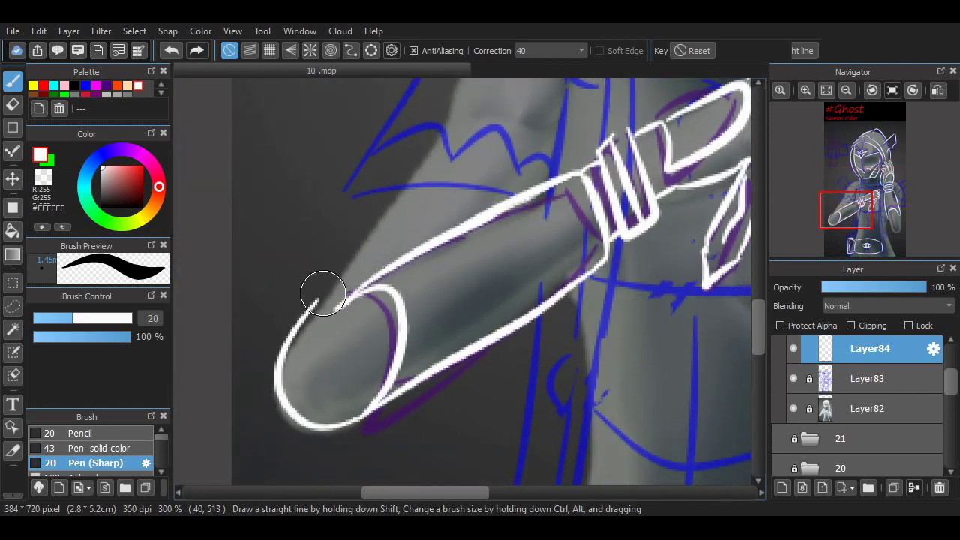
# Trace the back of the upper arm, the sleeve's curved shoulder outline and its bottom hem in white
pyautogui.scroll(4, 451, 338)
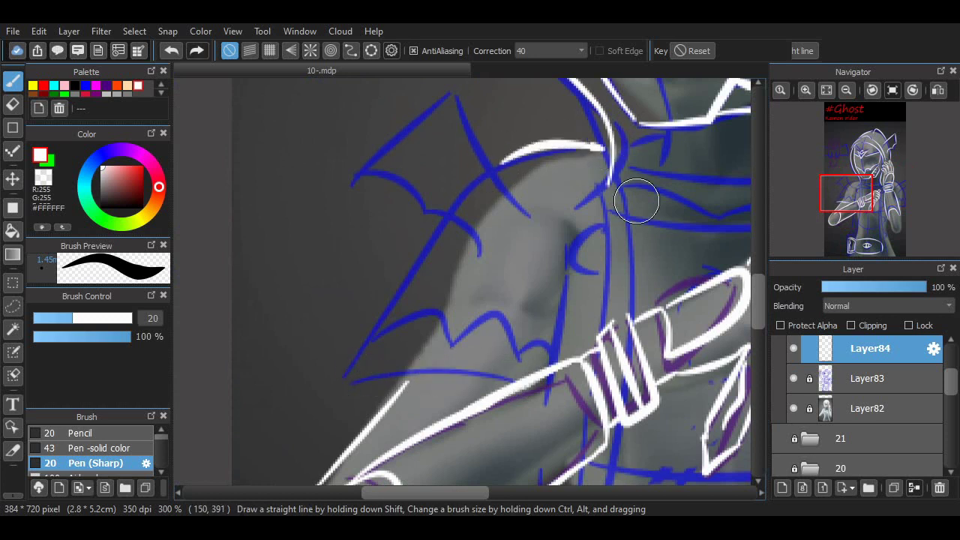
pyautogui.scroll(1, 600, 198)
pyautogui.moveTo(604, 190)
pyautogui.mouseDown()
pyautogui.moveTo(525, 199)
pyautogui.moveTo(424, 279)
pyautogui.moveTo(362, 422)
pyautogui.moveTo(505, 420)
pyautogui.mouseUp()
pyautogui.hotkey('ctrl', 'z')
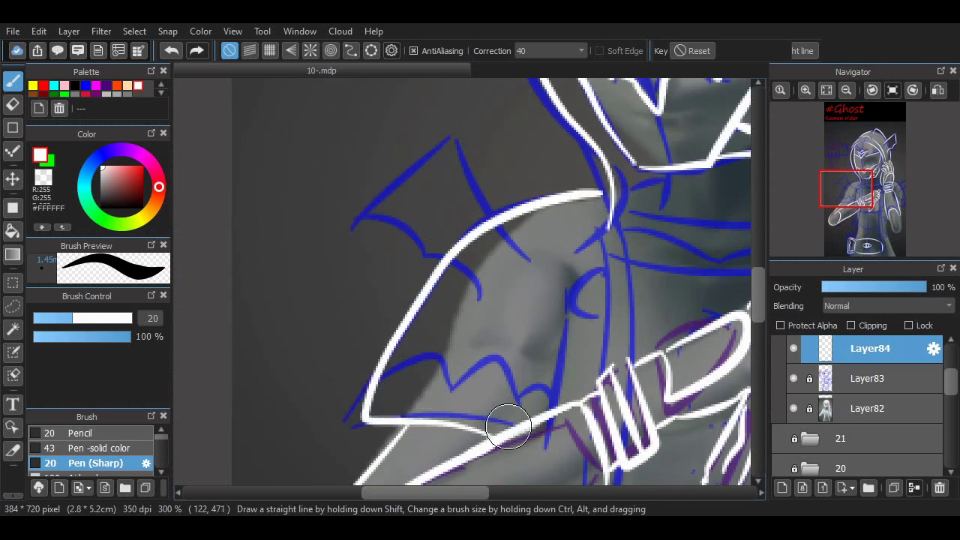
# Trace the scalloped trim above the sleeve's hem and the short inner edge of the sleeve
pyautogui.moveTo(379, 366)
pyautogui.mouseDown()
pyautogui.moveTo(442, 358)
pyautogui.moveTo(500, 371)
pyautogui.moveTo(529, 390)
pyautogui.mouseUp()
pyautogui.hotkey('ctrl', 'z')
pyautogui.moveTo(571, 324)
pyautogui.mouseDown()
pyautogui.moveTo(529, 432)
pyautogui.moveTo(538, 375)
pyautogui.mouseUp()
pyautogui.hotkey('ctrl', 'z')
pyautogui.moveTo(570, 324); pyautogui.dragTo(545, 393)
pyautogui.hscroll(3, 485, 473)
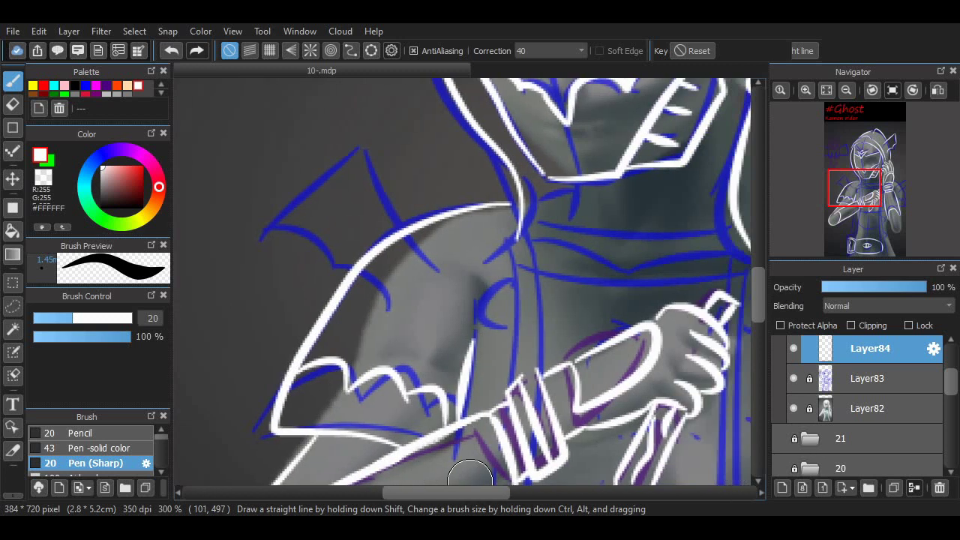
# Draw the shoulder's bat wing in white on a new layer, erase the overlapping shoulder line on Layer84, and merge the wing down
pyautogui.hotkey('ctrl', 'shift', 'n')
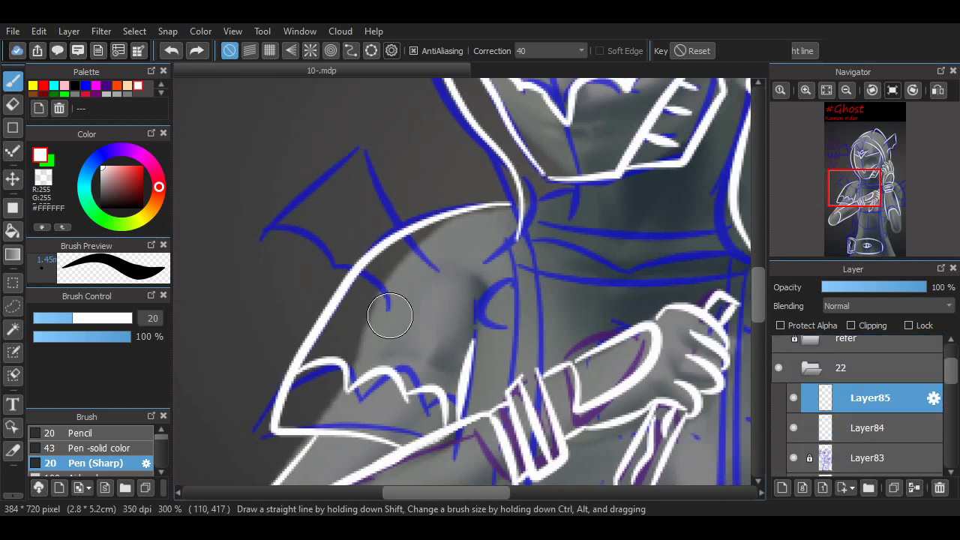
pyautogui.moveTo(386, 306)
pyautogui.mouseDown()
pyautogui.moveTo(302, 193)
pyautogui.moveTo(266, 244)
pyautogui.mouseUp()
pyautogui.click(12, 103)
pyautogui.click(870, 428)
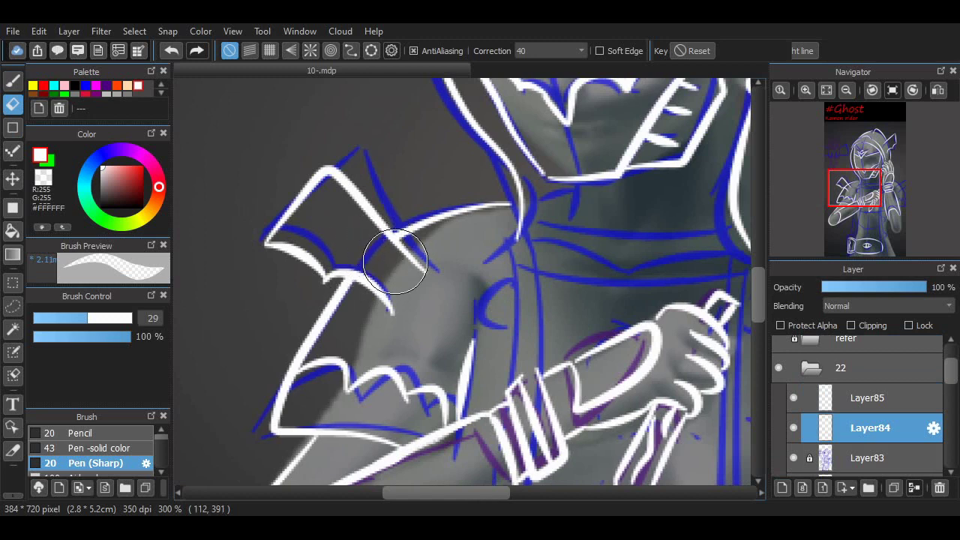
pyautogui.click(868, 398)
pyautogui.click(913, 488)
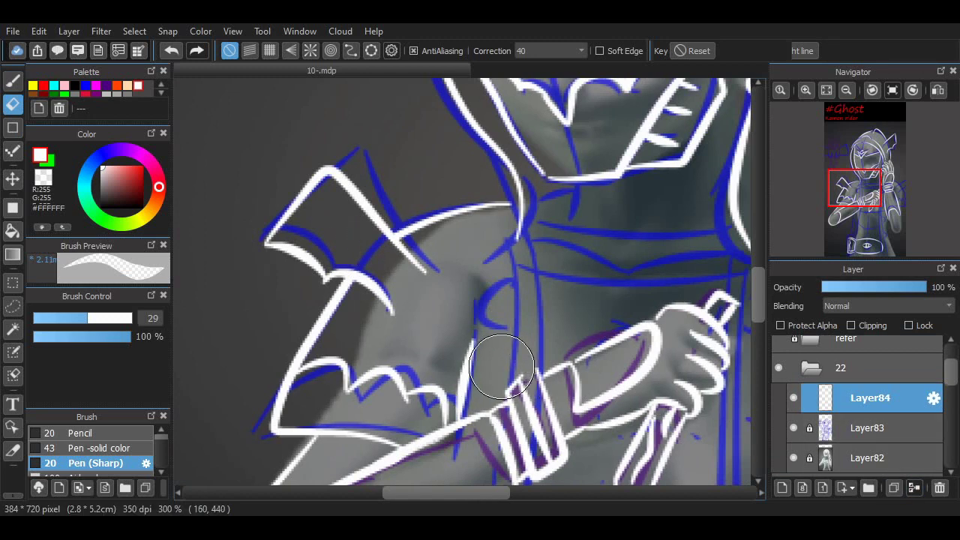
# Trace the bat wing and rounded sleeve outline on the raised arm's shoulder in white
pyautogui.press('b')
pyautogui.hscroll(5, 594, 253)
pyautogui.moveTo(546, 266); pyautogui.dragTo(659, 192)
pyautogui.moveTo(580, 328); pyautogui.dragTo(635, 292)
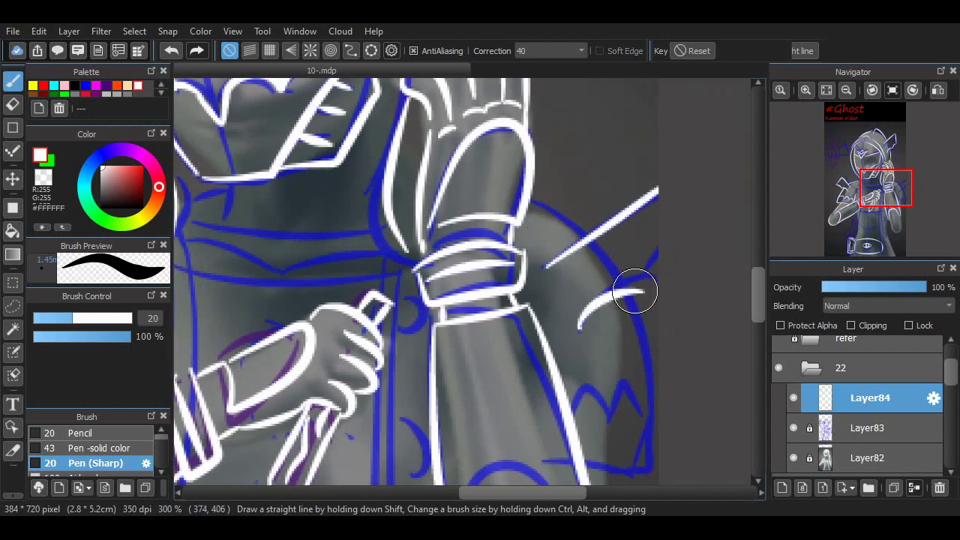
pyautogui.scroll(-3, 584, 235)
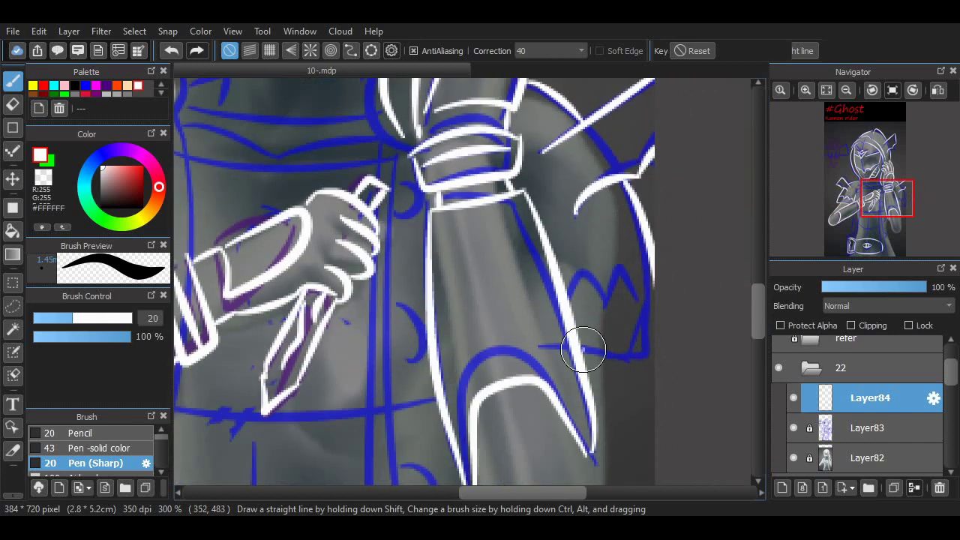
# Trace the raised arm's rounded elbow and outer upper-arm edge in white
pyautogui.scroll(-4, 608, 349)
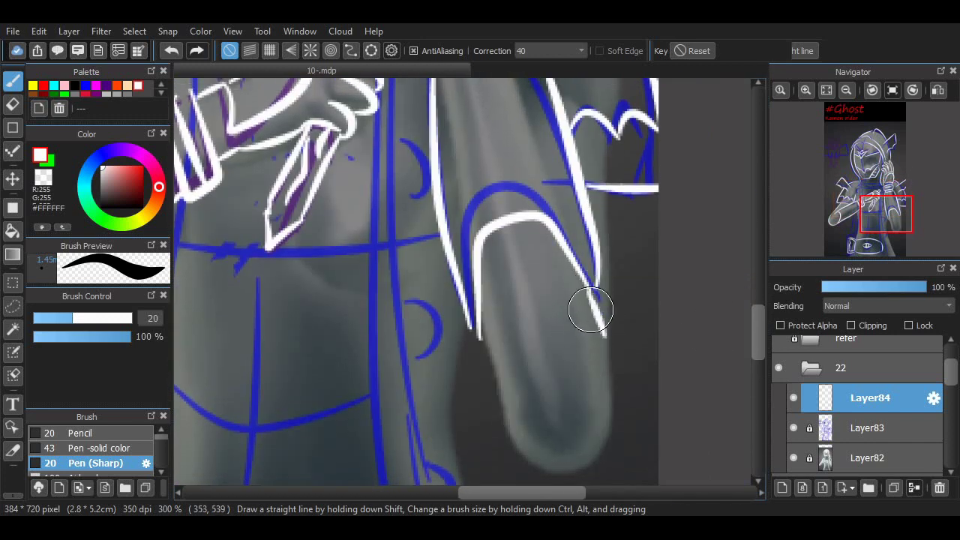
pyautogui.moveTo(489, 344); pyautogui.dragTo(594, 432)
pyautogui.moveTo(610, 389)
pyautogui.mouseDown()
pyautogui.moveTo(617, 353)
pyautogui.moveTo(606, 381)
pyautogui.mouseUp()
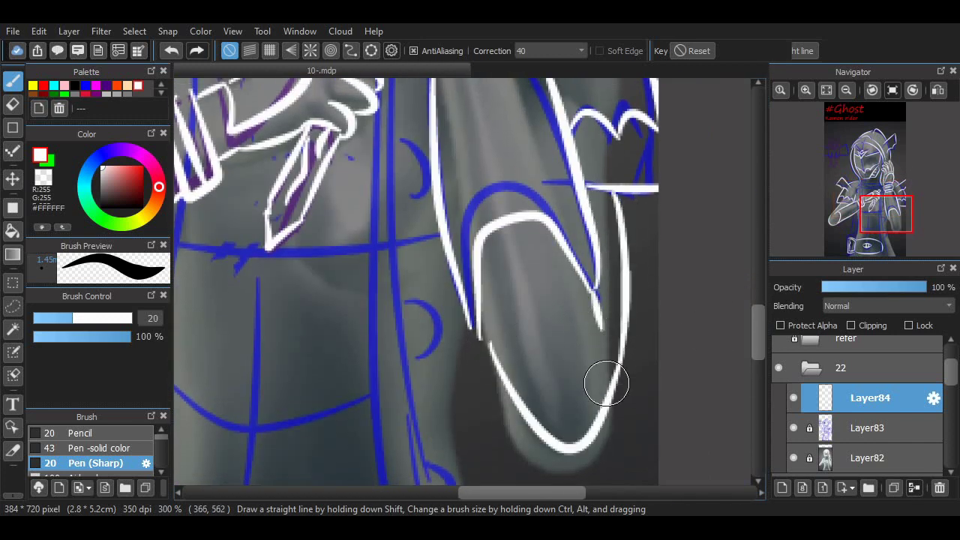
# Hide Layer83 and Layer82 to check the white line art of the whole figure, and show both layers again
pyautogui.moveTo(887, 214)
pyautogui.mouseDown()
pyautogui.moveTo(859, 187)
pyautogui.moveTo(863, 159)
pyautogui.mouseUp()
pyautogui.hotkey('ctrl', '-')
pyautogui.hotkey('ctrl', '-')
pyautogui.click(794, 428)
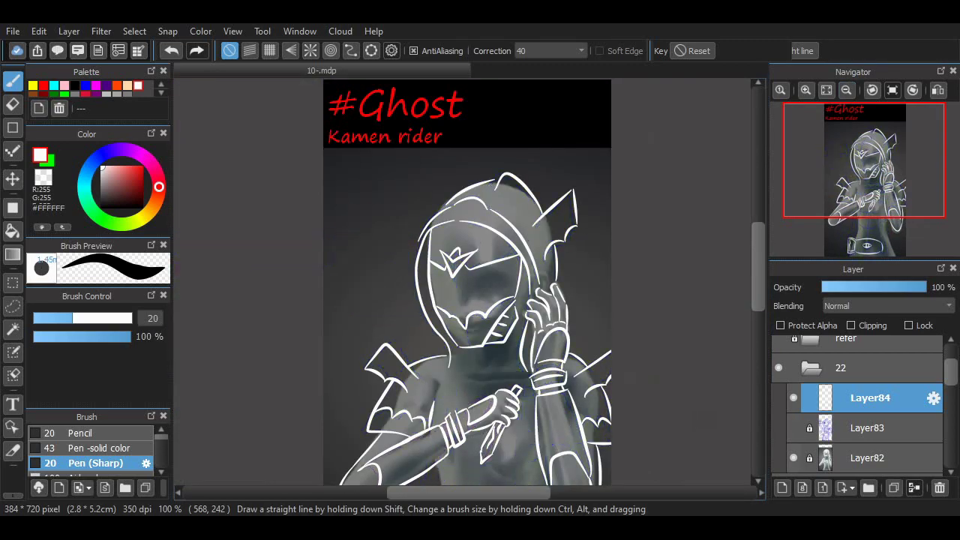
pyautogui.click(794, 458)
pyautogui.scroll(5, 467, 282)
pyautogui.scroll(-2, 467, 282)
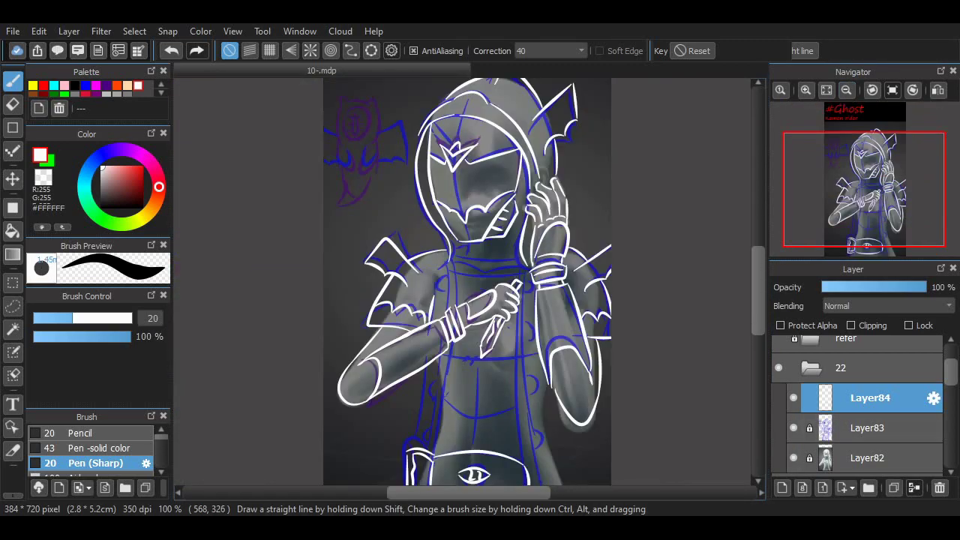
# Add Layer85 above Layer84 for the coat lines, with Layer84 locked and its lines faded
pyautogui.click(782, 488)
pyautogui.click(867, 397)
pyautogui.hotkey('ctrl', '+')
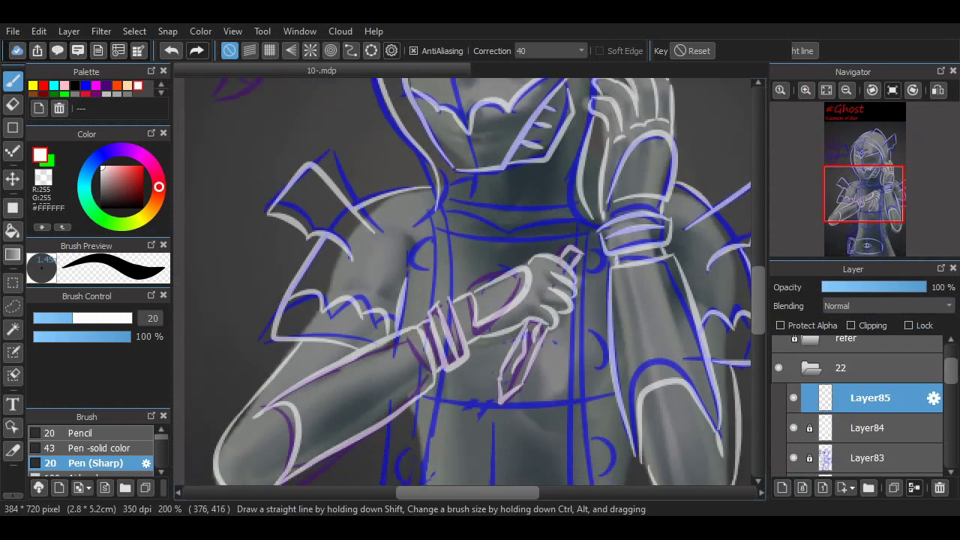
pyautogui.scroll(-5, 553, 134)
pyautogui.moveTo(553, 134)
pyautogui.mouseDown()
pyautogui.moveTo(519, 386)
pyautogui.moveTo(535, 317)
pyautogui.moveTo(529, 405)
pyautogui.mouseUp()
pyautogui.hotkey('ctrl', 'z')
pyautogui.hotkey('ctrl', 'z')
# Set a curve snap along the coat's front edge below the raised hand and draw two parallel white lines with it
pyautogui.click(350, 50)
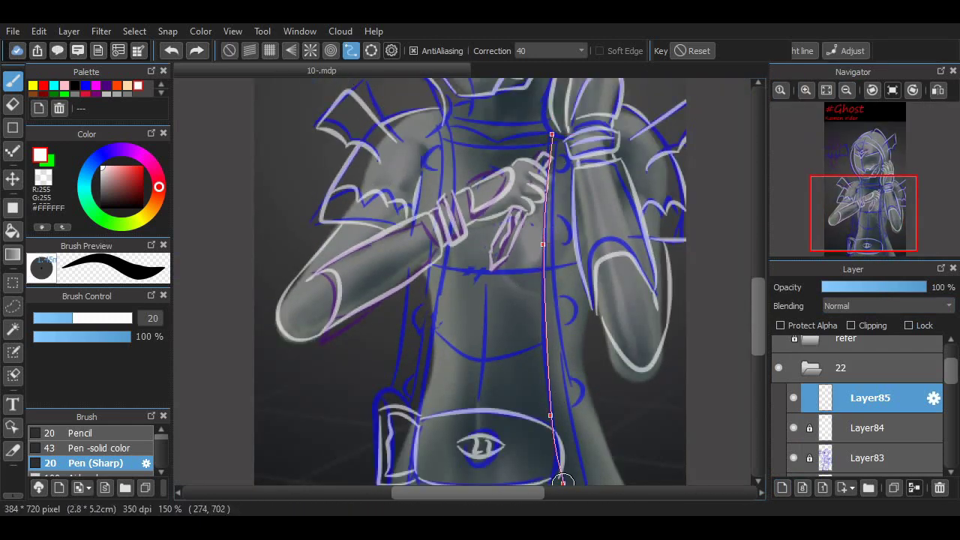
pyautogui.scroll(-2, 563, 480)
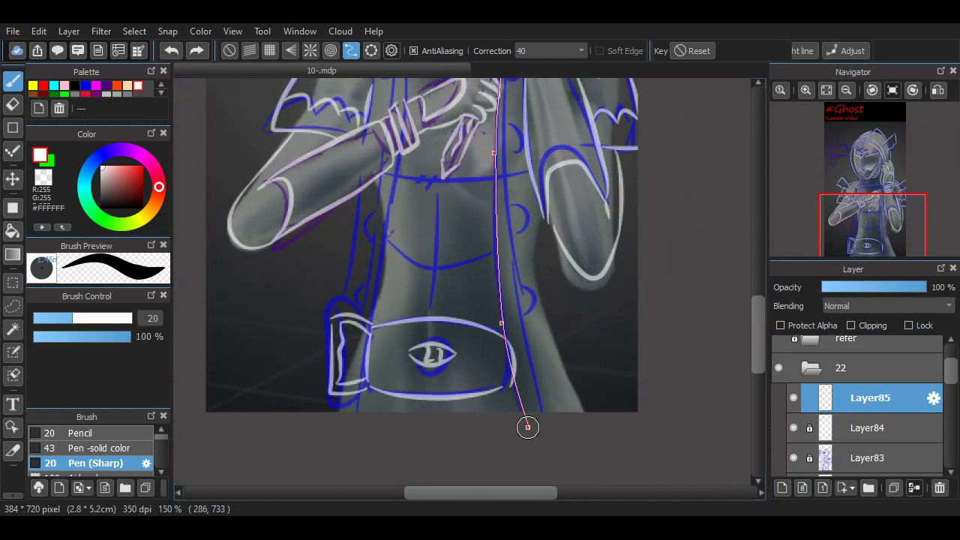
pyautogui.doubleClick(527, 427)
pyautogui.scroll(2, 528, 427)
pyautogui.moveTo(523, 111); pyautogui.dragTo(525, 480)
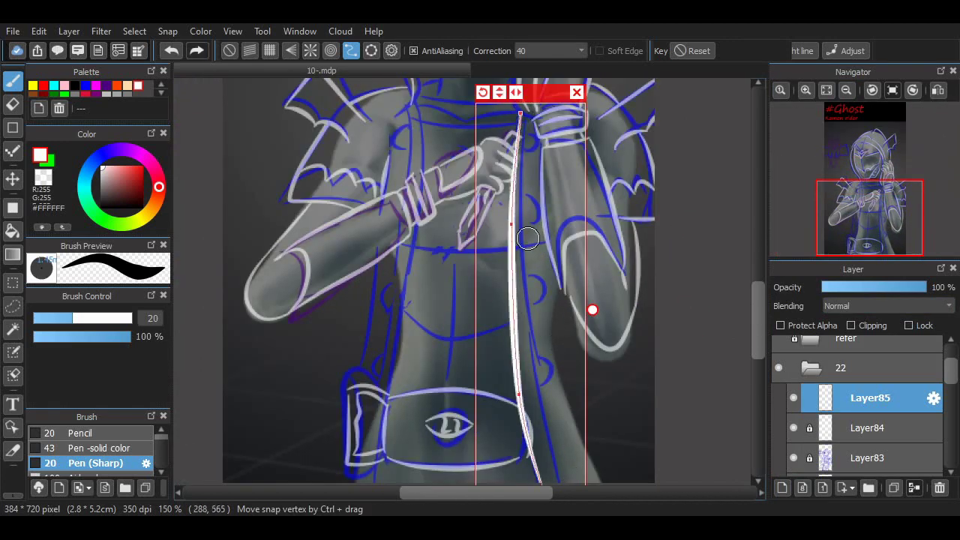
pyautogui.moveTo(555, 300); pyautogui.dragTo(568, 294)
pyautogui.moveTo(535, 109); pyautogui.dragTo(588, 481)
# Fit the mirrored curve snap to the coat's opposite front edge and draw two parallel white lines down to the belt
pyautogui.moveTo(553, 91); pyautogui.dragTo(377, 82)
pyautogui.scroll(-1, 486, 204)
pyautogui.click(411, 110)
pyautogui.scroll(2, 430, 316)
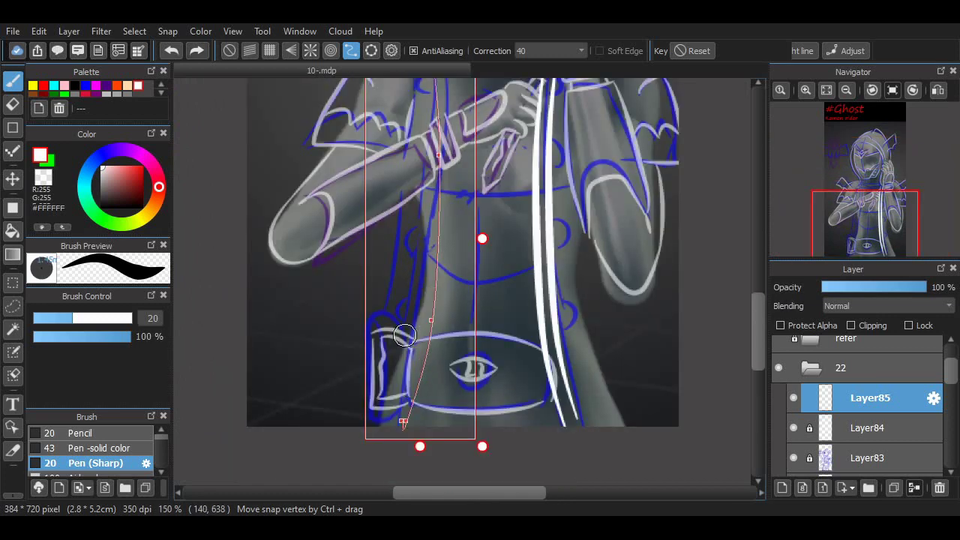
pyautogui.moveTo(478, 421); pyautogui.dragTo(480, 419)
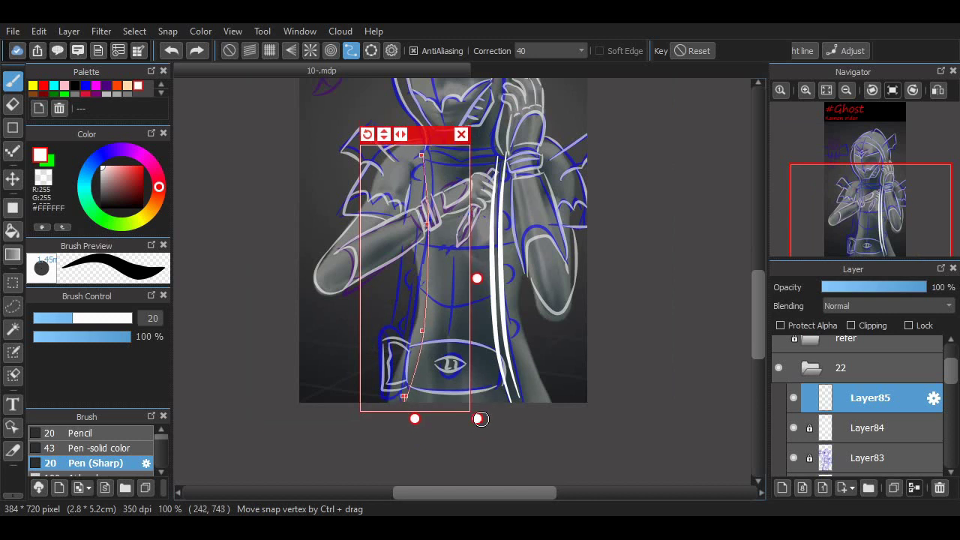
pyautogui.moveTo(426, 139); pyautogui.dragTo(418, 132)
pyautogui.scroll(1, 426, 229)
pyautogui.moveTo(441, 252); pyautogui.dragTo(420, 450)
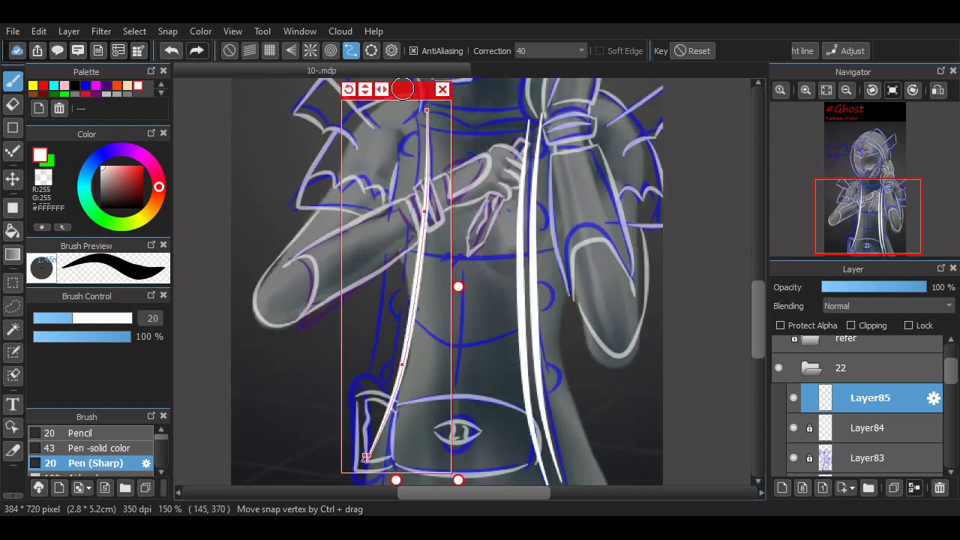
pyautogui.moveTo(450, 248); pyautogui.dragTo(435, 450)
# Turn off the curve snap, join the coat strip to the hood, and draw the notched chest line and the curved waist line
pyautogui.scroll(5, 657, 240)
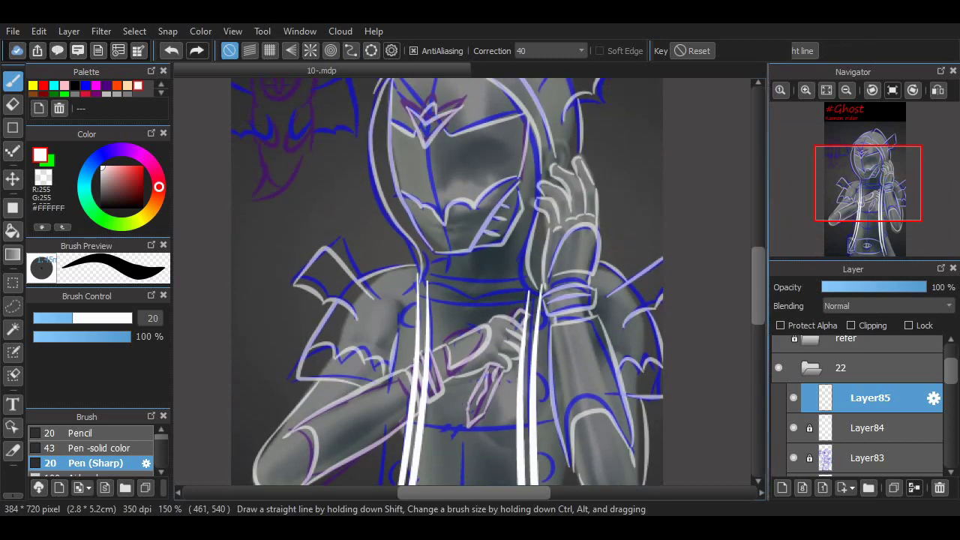
pyautogui.scroll(2, 385, 261)
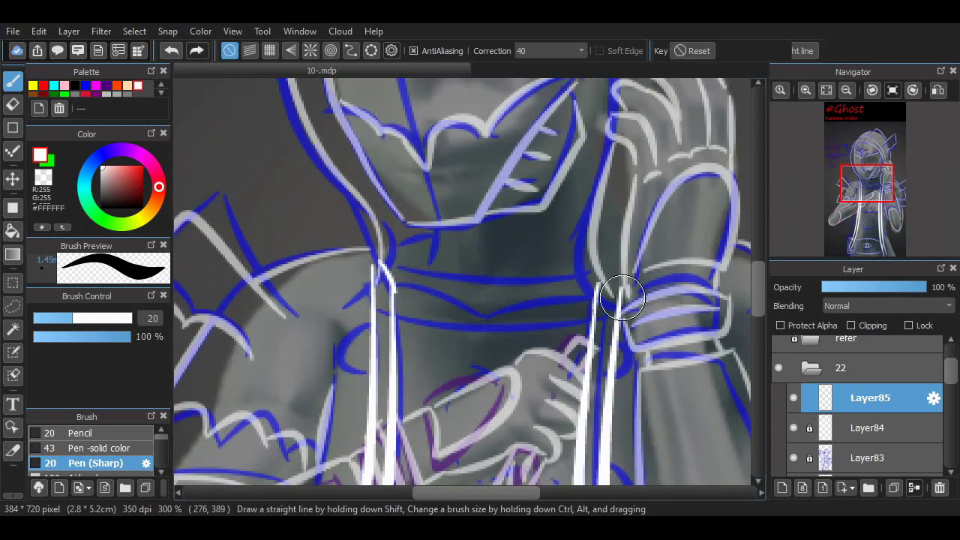
pyautogui.scroll(-3, 691, 156)
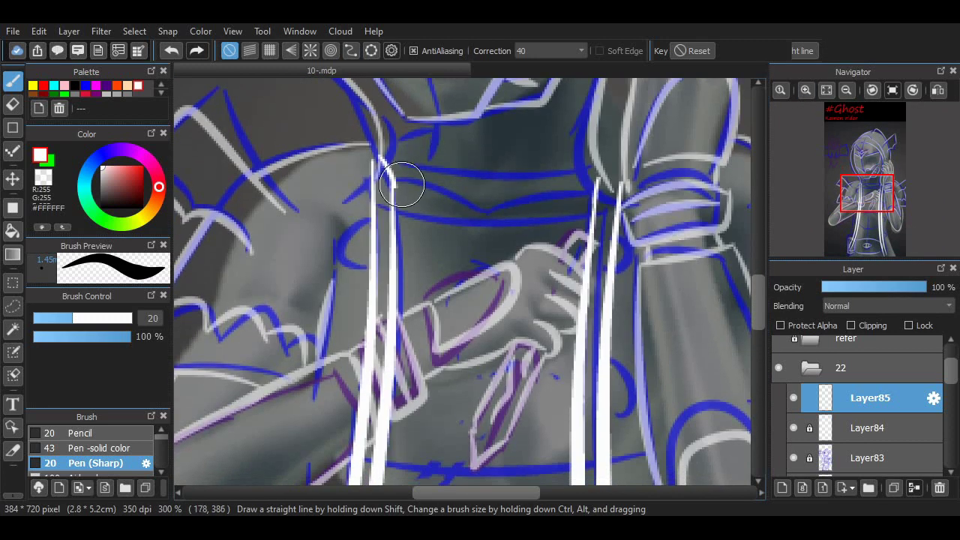
pyautogui.moveTo(390, 184)
pyautogui.mouseDown()
pyautogui.moveTo(483, 217)
pyautogui.moveTo(588, 184)
pyautogui.mouseUp()
pyautogui.scroll(-5, 392, 262)
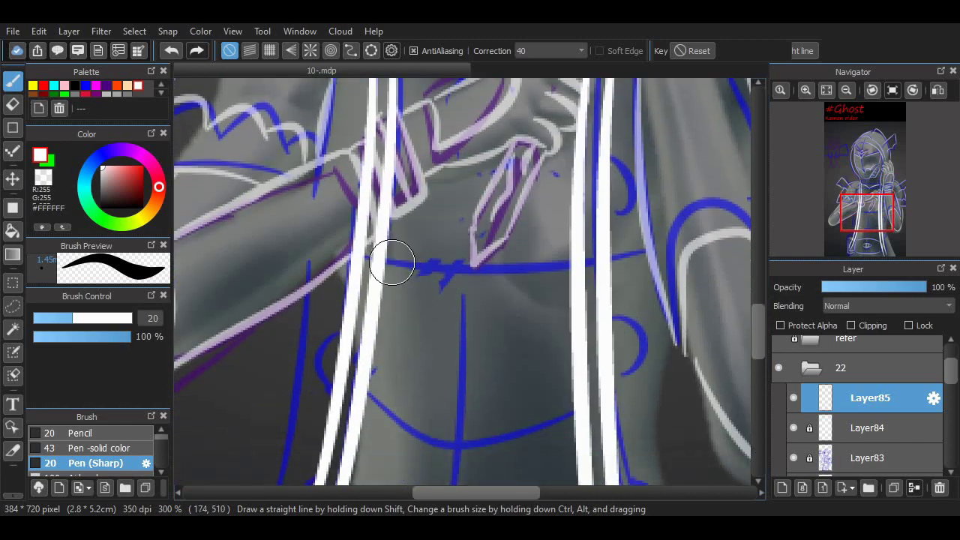
pyautogui.moveTo(391, 257); pyautogui.dragTo(570, 263)
# Draw the coat's long outer edges in white on both sides, flaring down past the belt
pyautogui.scroll(-3, 571, 262)
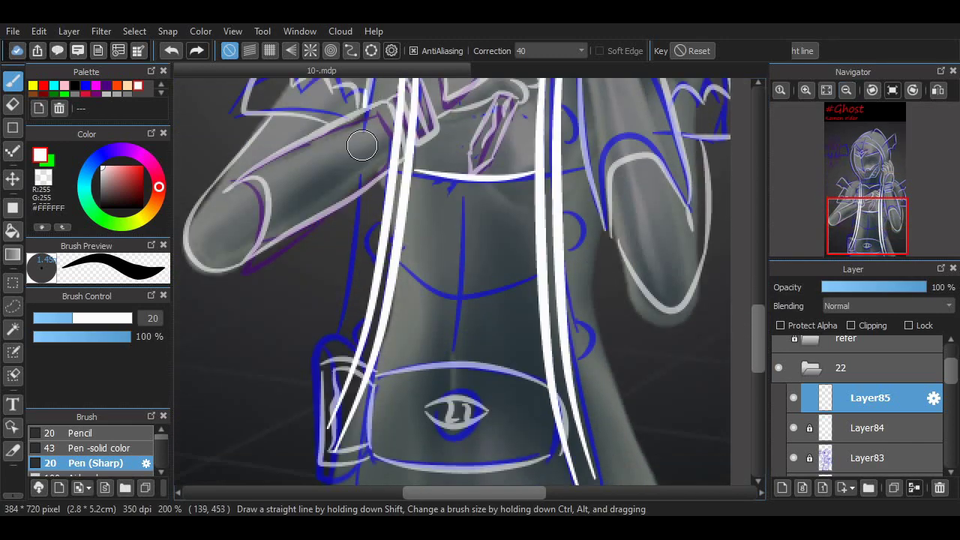
pyautogui.moveTo(364, 101); pyautogui.dragTo(295, 434)
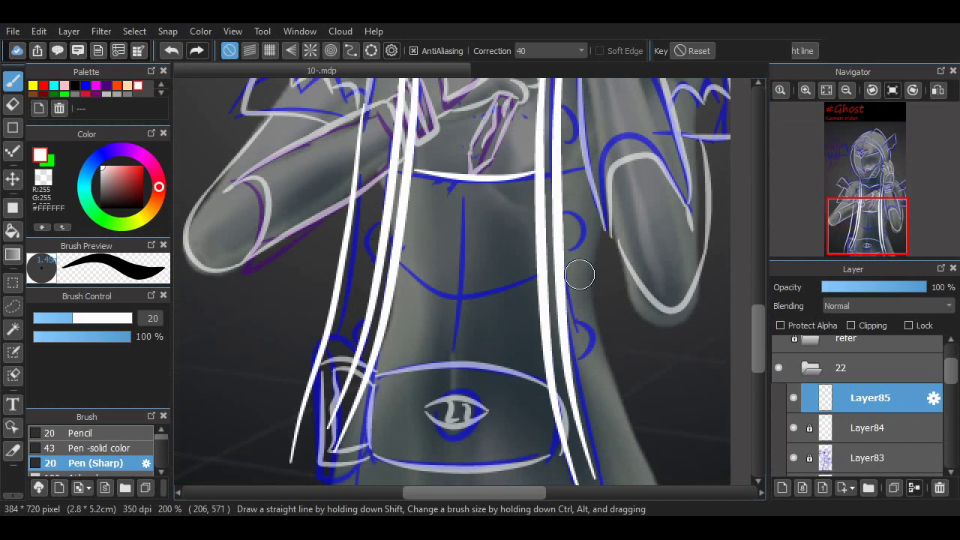
pyautogui.scroll(1, 578, 272)
pyautogui.hscroll(3, 579, 273)
pyautogui.scroll(-1, 501, 210)
pyautogui.moveTo(502, 210); pyautogui.dragTo(559, 461)
pyautogui.hscroll(-2, 562, 470)
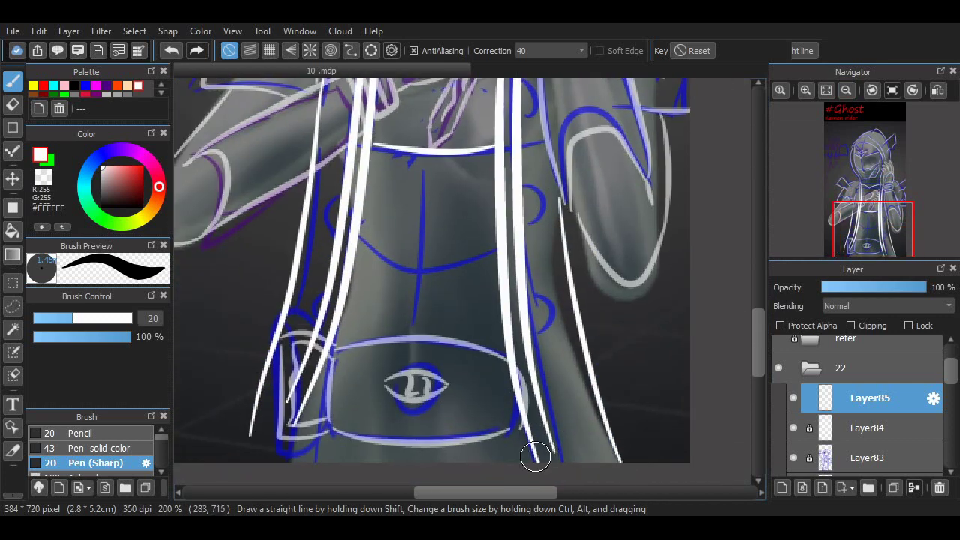
# Draw white half-round studs along the outer edges of both coat strips, from the chest down to the belt
pyautogui.scroll(4, 469, 281)
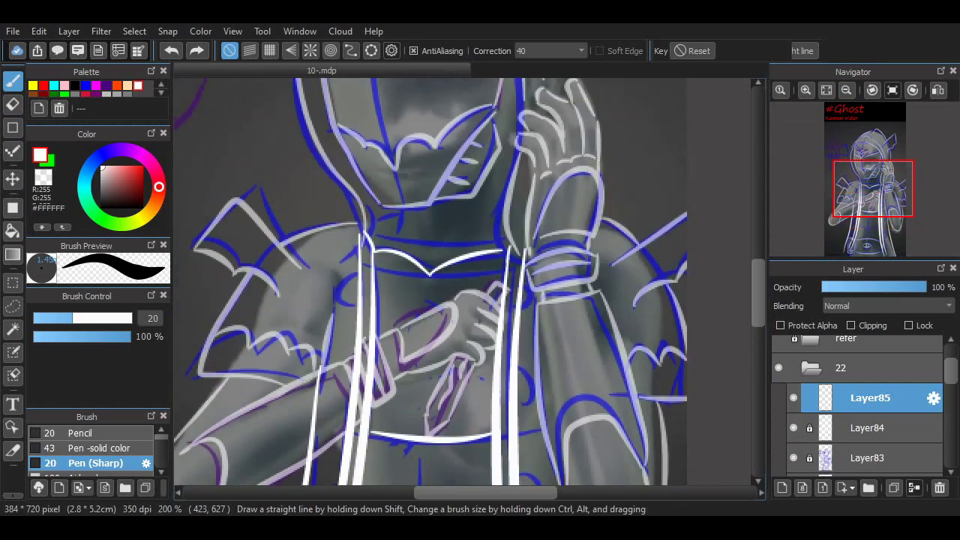
pyautogui.scroll(2, 469, 282)
pyautogui.scroll(-2, 568, 345)
pyautogui.moveTo(548, 338)
pyautogui.mouseDown()
pyautogui.moveTo(574, 368)
pyautogui.moveTo(557, 391)
pyautogui.mouseUp()
pyautogui.moveTo(557, 251)
pyautogui.mouseDown()
pyautogui.moveTo(574, 228)
pyautogui.moveTo(557, 267)
pyautogui.mouseUp()
pyautogui.hotkey('ctrl', 'z')
pyautogui.scroll(-7, 547, 215)
pyautogui.moveTo(557, 362); pyautogui.dragTo(564, 409)
pyautogui.moveTo(262, 214)
pyautogui.mouseDown()
pyautogui.moveTo(276, 200)
pyautogui.moveTo(272, 276)
pyautogui.mouseUp()
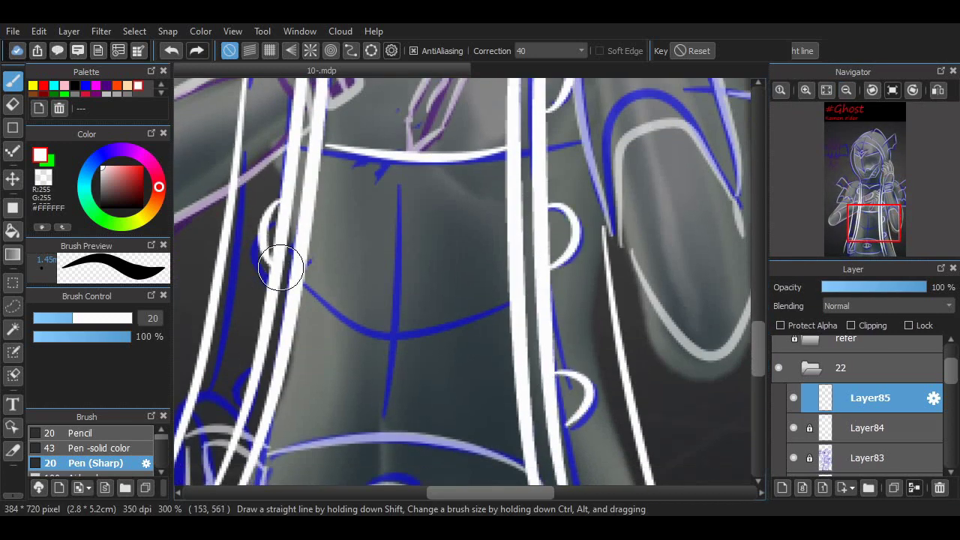
pyautogui.moveTo(250, 365); pyautogui.dragTo(252, 424)
# Erase the coat lines where they cross the belt, the crossed forearm, its wrist bands and the hand
pyautogui.scroll(-4, 252, 420)
pyautogui.scroll(2, 252, 420)
pyautogui.press('e')
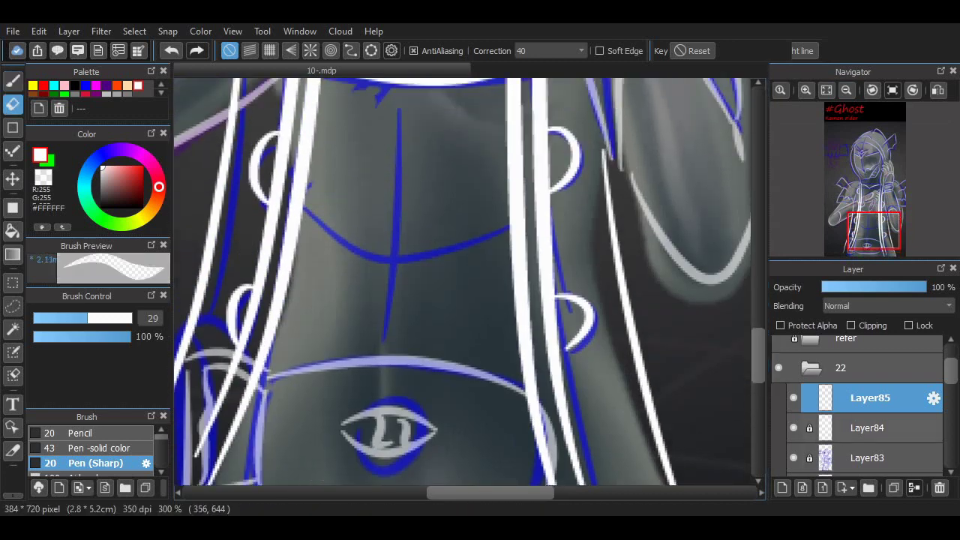
pyautogui.hscroll(-3, 385, 377)
pyautogui.scroll(-4, 665, 398)
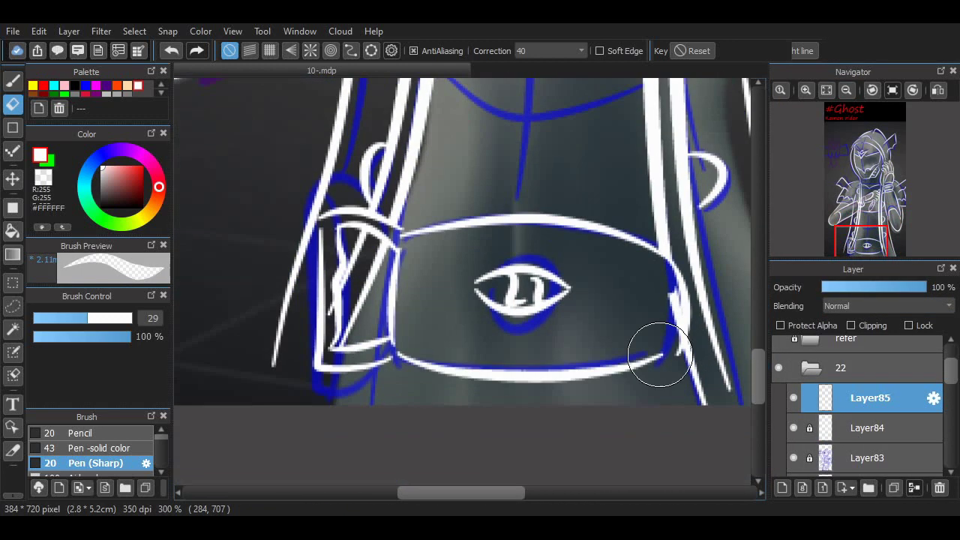
pyautogui.scroll(8, 335, 279)
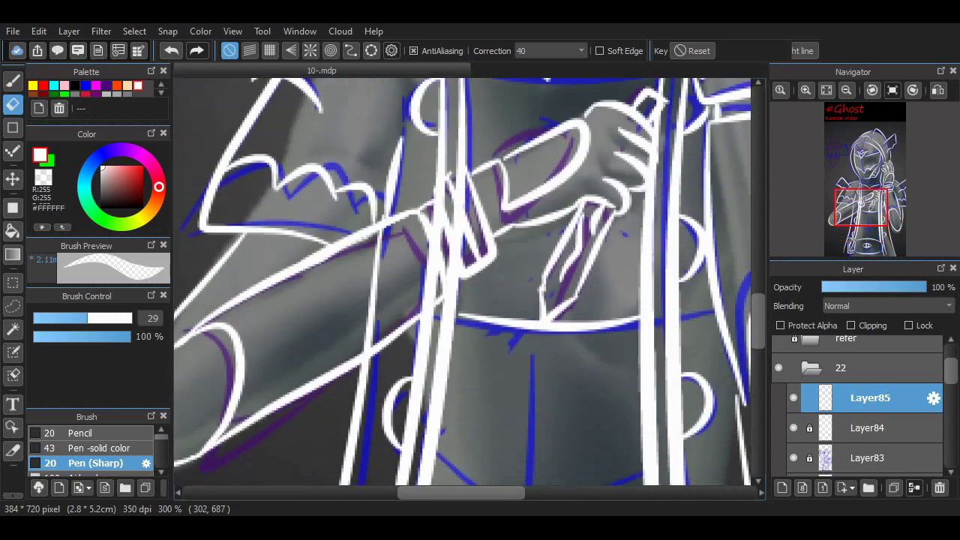
pyautogui.scroll(1, 375, 319)
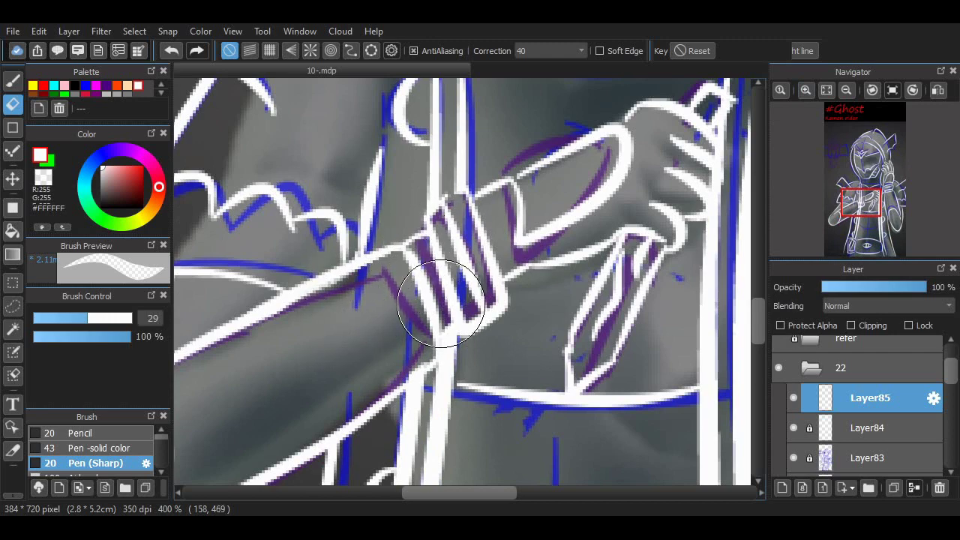
pyautogui.hscroll(3, 435, 293)
pyautogui.scroll(3, 605, 245)
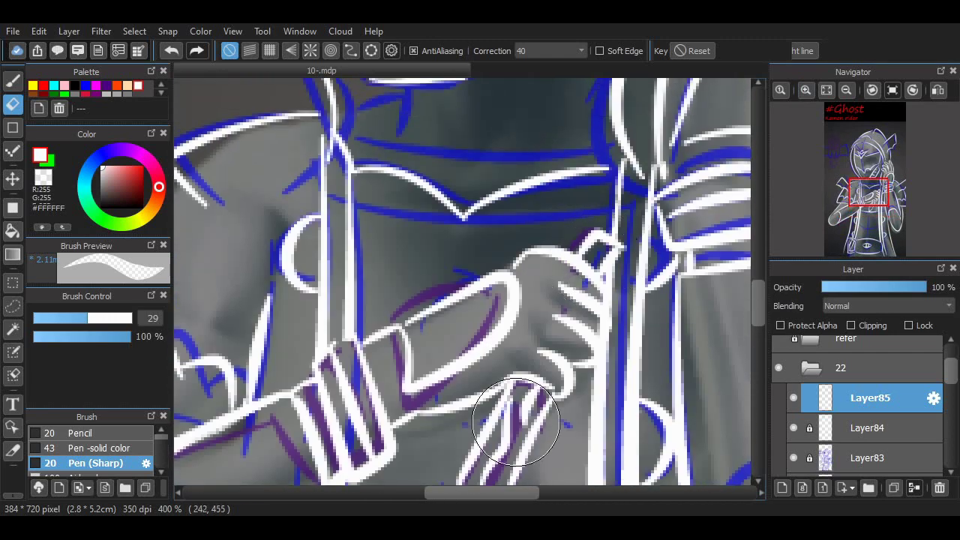
# Hide the sketch on Layer83 and check the line art with and without the mannequin on Layer82
pyautogui.scroll(-3, 577, 195)
pyautogui.scroll(-3, 724, 318)
pyautogui.click(826, 90)
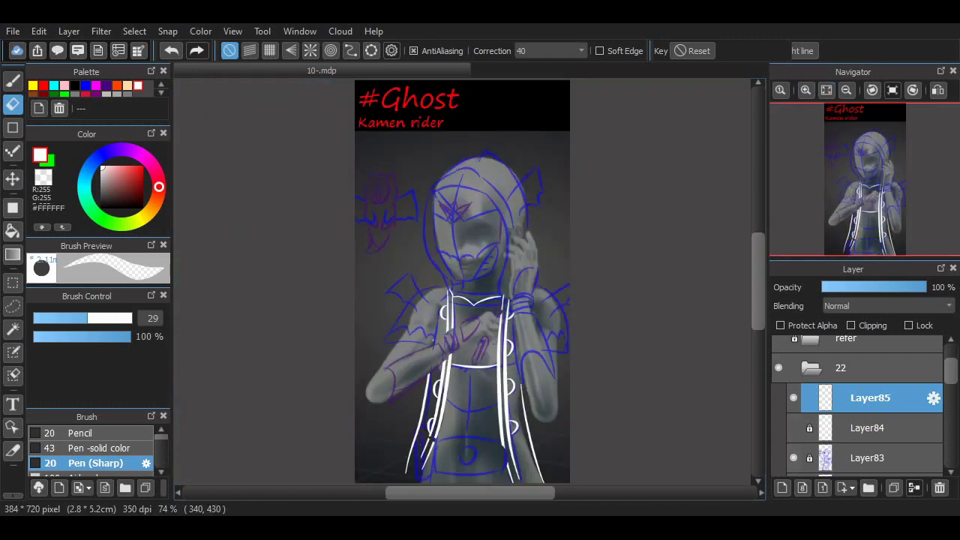
pyautogui.click(793, 458)
pyautogui.scroll(-1, 863, 405)
pyautogui.click(794, 416)
pyautogui.scroll(3, 465, 281)
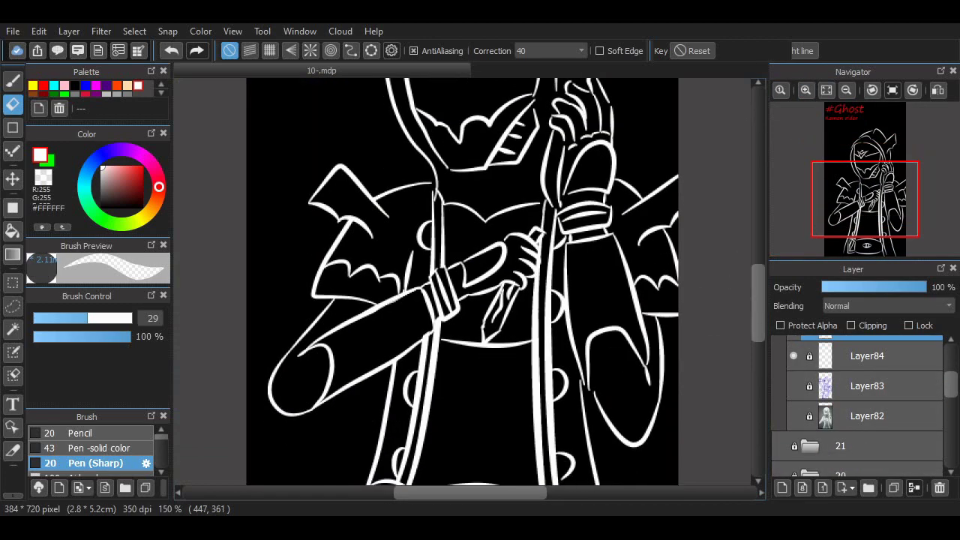
pyautogui.scroll(-3, 465, 282)
pyautogui.scroll(5, 465, 282)
pyautogui.click(794, 416)
pyautogui.click(805, 89)
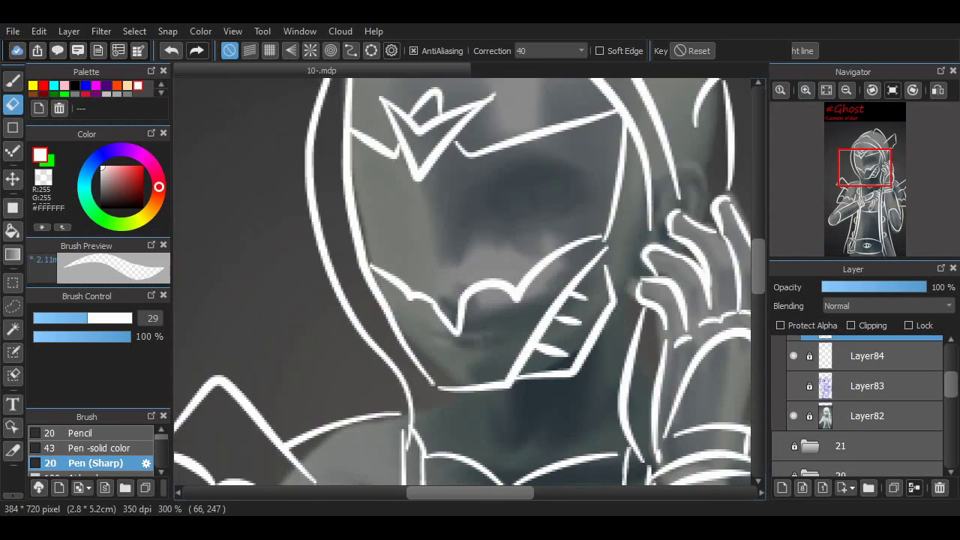
# Draw the white collar lines at the neck and close the gap in the hood's outer contour beside the face
pyautogui.press('b')
pyautogui.scroll(-3, 472, 307)
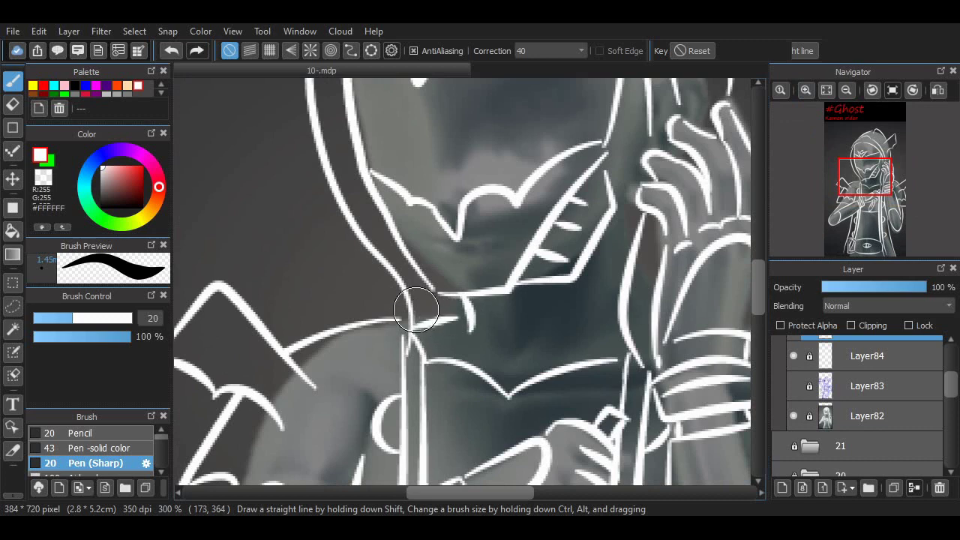
pyautogui.scroll(2, 740, 299)
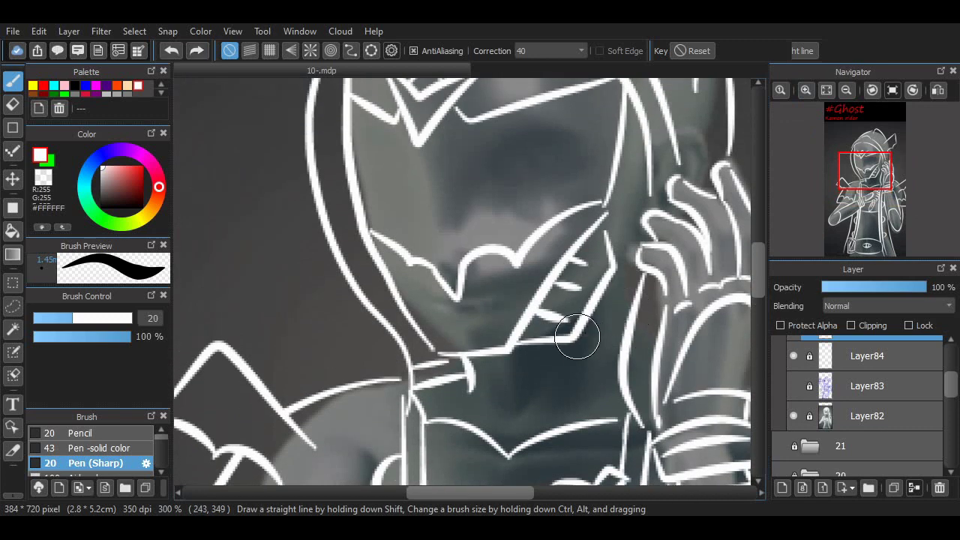
pyautogui.scroll(6, 595, 337)
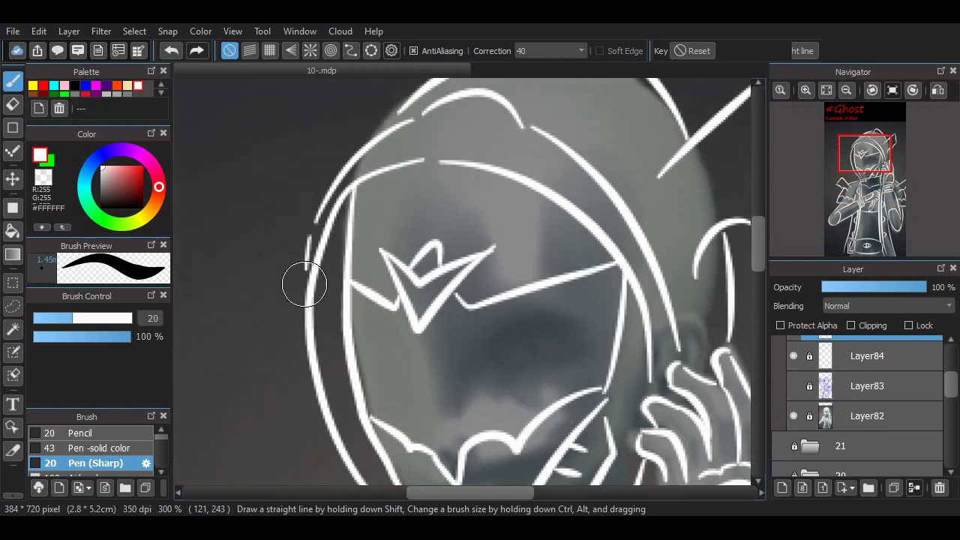
pyautogui.moveTo(305, 285); pyautogui.dragTo(313, 227)
pyautogui.moveTo(303, 303)
pyautogui.mouseDown()
pyautogui.moveTo(322, 236)
pyautogui.moveTo(351, 184)
pyautogui.mouseUp()
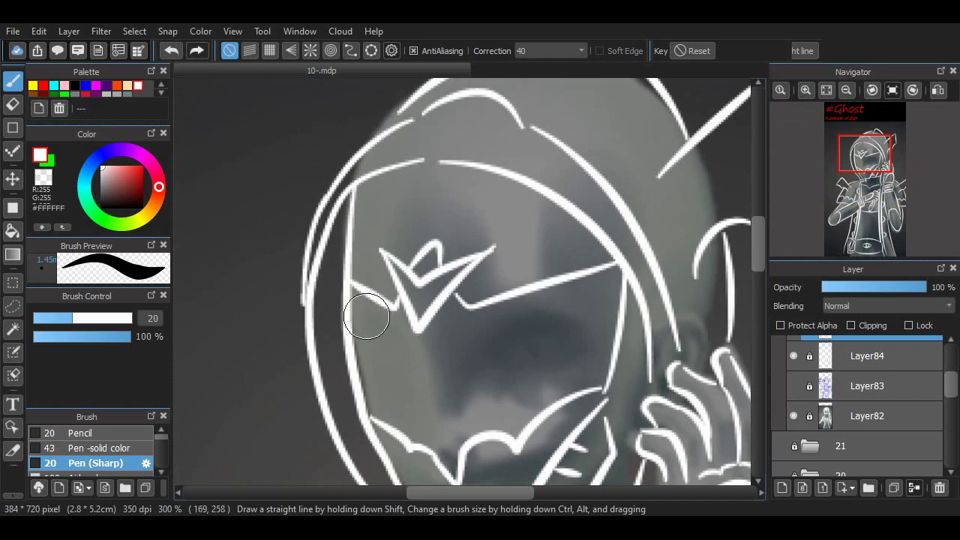
pyautogui.hotkey('ctrl', '-')
# Merge the coat layer into Layer84 and hide the mannequin on Layer82
pyautogui.click(867, 356)
pyautogui.scroll(1, 862, 405)
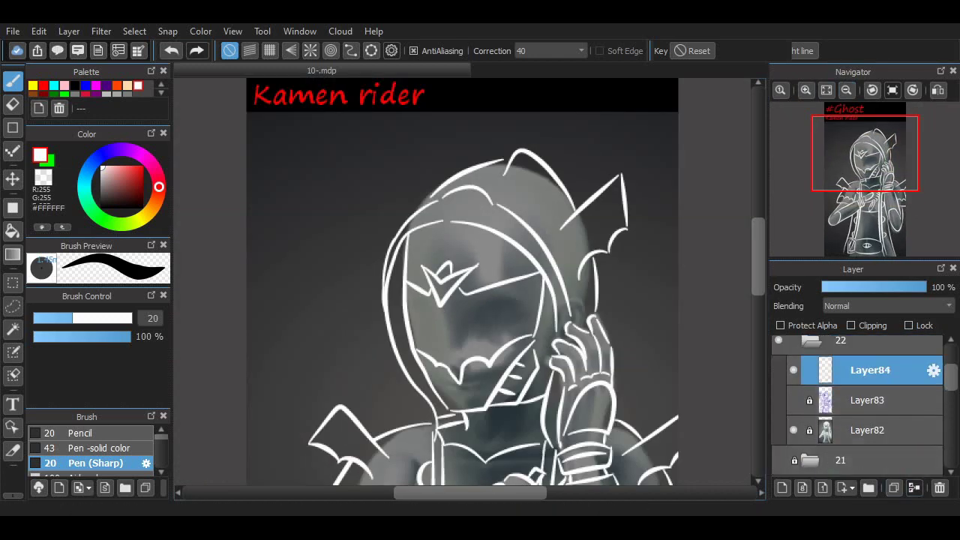
pyautogui.click(794, 430)
pyautogui.scroll(-5, 462, 282)
pyautogui.scroll(3, 863, 405)
# Show the refer folder to compare the line art with the reference photo, and hide it again
pyautogui.click(779, 410)
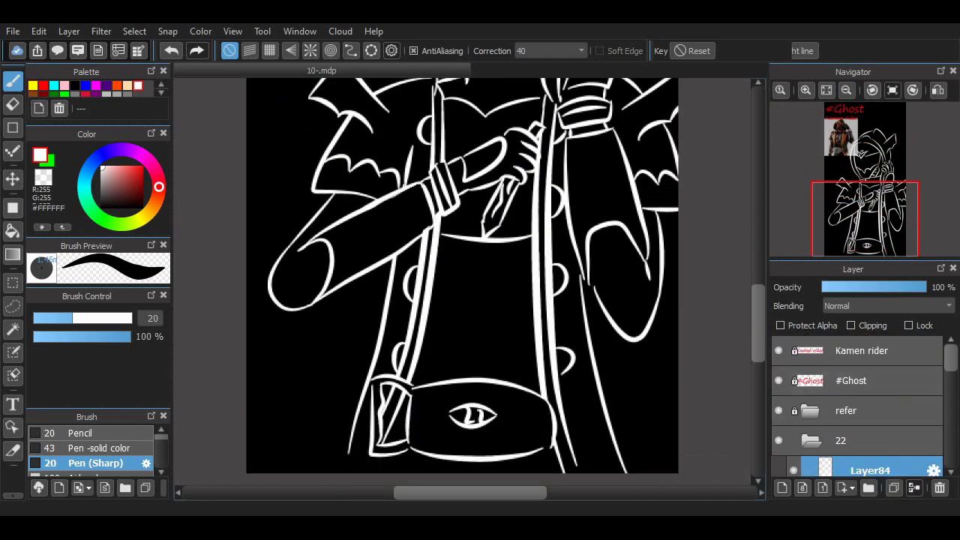
pyautogui.scroll(8, 462, 282)
pyautogui.scroll(-5, 462, 282)
pyautogui.click(779, 411)
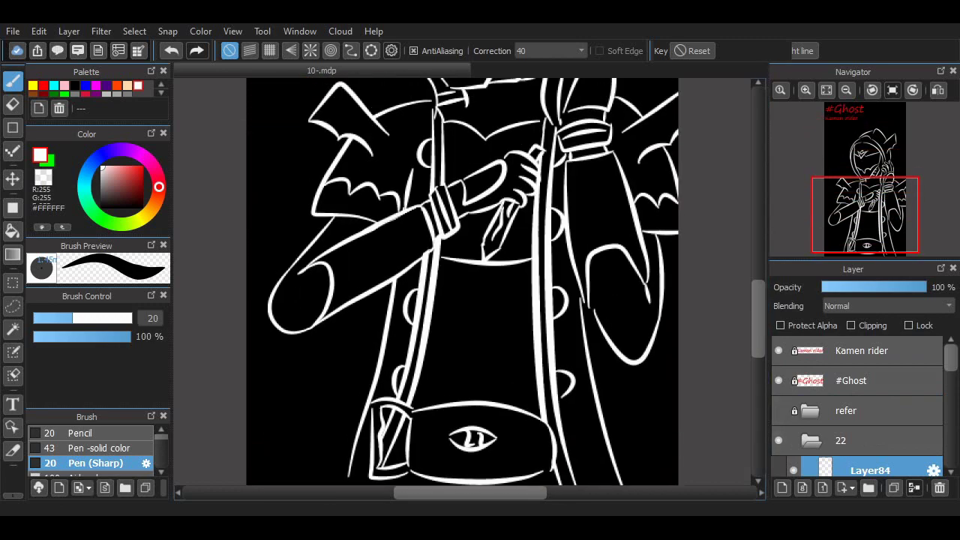
# Show the sketch on Layer83 and trace the small ghost creature's two arms and tapering lower body in white
pyautogui.scroll(-3, 862, 405)
pyautogui.click(794, 378)
pyautogui.scroll(5, 462, 282)
pyautogui.scroll(4, 493, 450)
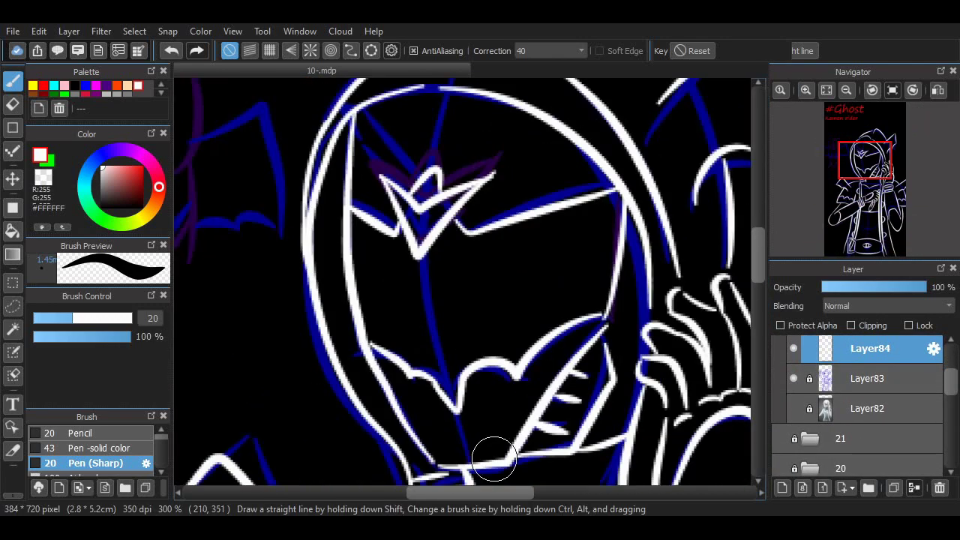
pyautogui.scroll(1, 330, 270)
pyautogui.moveTo(322, 263); pyautogui.dragTo(354, 293)
pyautogui.moveTo(386, 264); pyautogui.dragTo(405, 310)
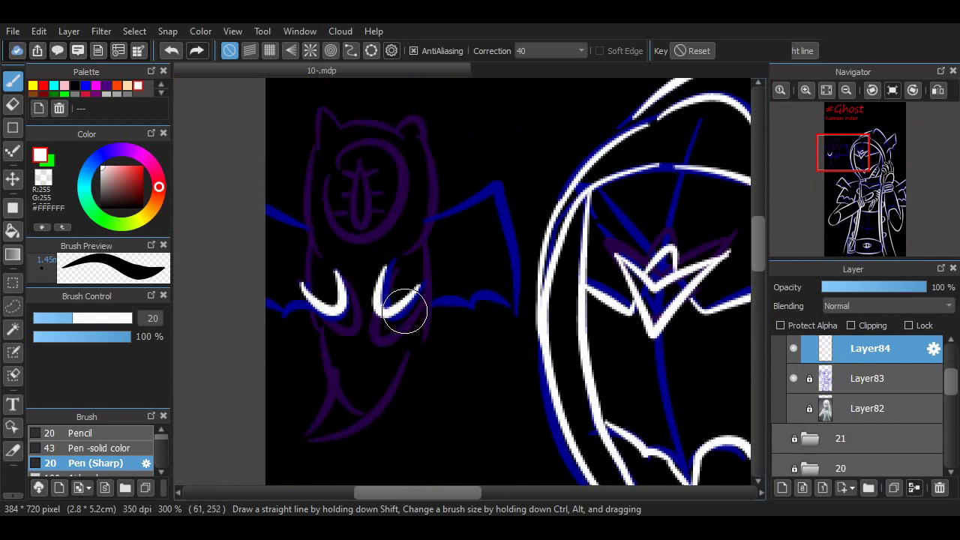
pyautogui.moveTo(308, 319); pyautogui.dragTo(353, 466)
pyautogui.moveTo(424, 319); pyautogui.dragTo(363, 465)
# Trace the ghost creature's large oval eye with a narrow vertical pupil, undoing and redrawing strokes that miss
pyautogui.scroll(1, 420, 302)
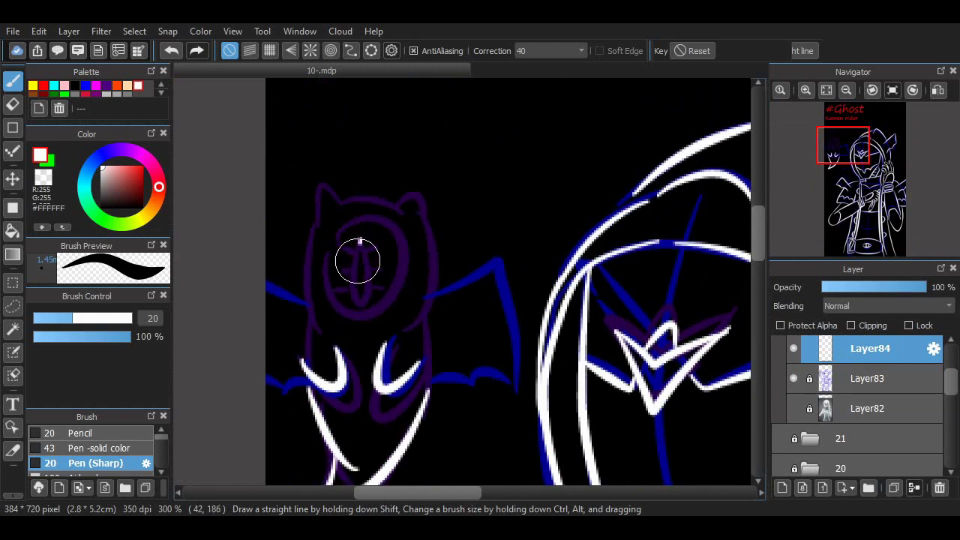
pyautogui.moveTo(355, 258); pyautogui.dragTo(358, 283)
pyautogui.hotkey('ctrl', 'z')
pyautogui.moveTo(351, 239); pyautogui.dragTo(365, 274)
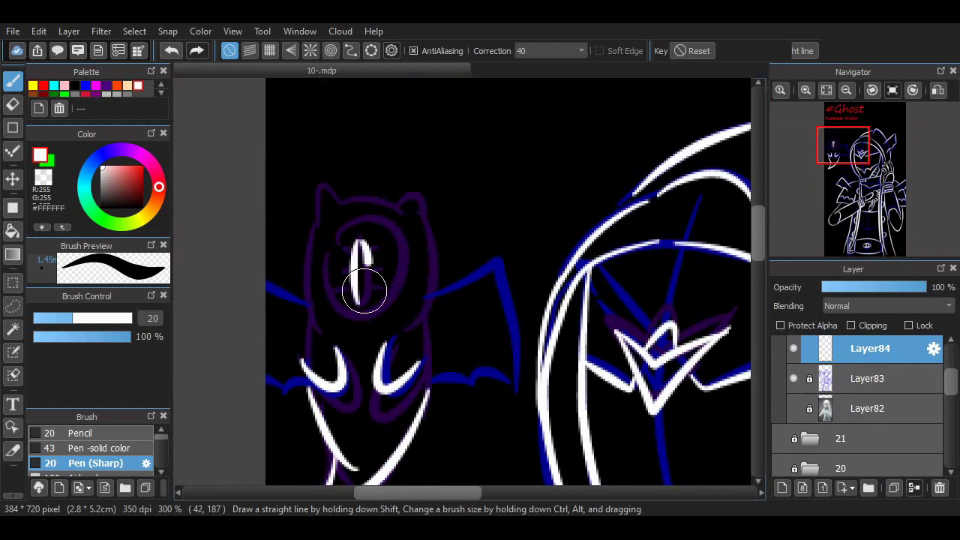
pyautogui.scroll(1, 675, 235)
pyautogui.hotkey('ctrl', 'z')
pyautogui.moveTo(390, 218)
pyautogui.mouseDown()
pyautogui.moveTo(392, 289)
pyautogui.moveTo(386, 214)
pyautogui.moveTo(413, 322)
pyautogui.mouseUp()
pyautogui.hotkey('ctrl', 'z')
pyautogui.hotkey('ctrl', 'z')
pyautogui.moveTo(368, 248)
pyautogui.mouseDown()
pyautogui.moveTo(429, 207)
pyautogui.moveTo(393, 240)
pyautogui.mouseUp()
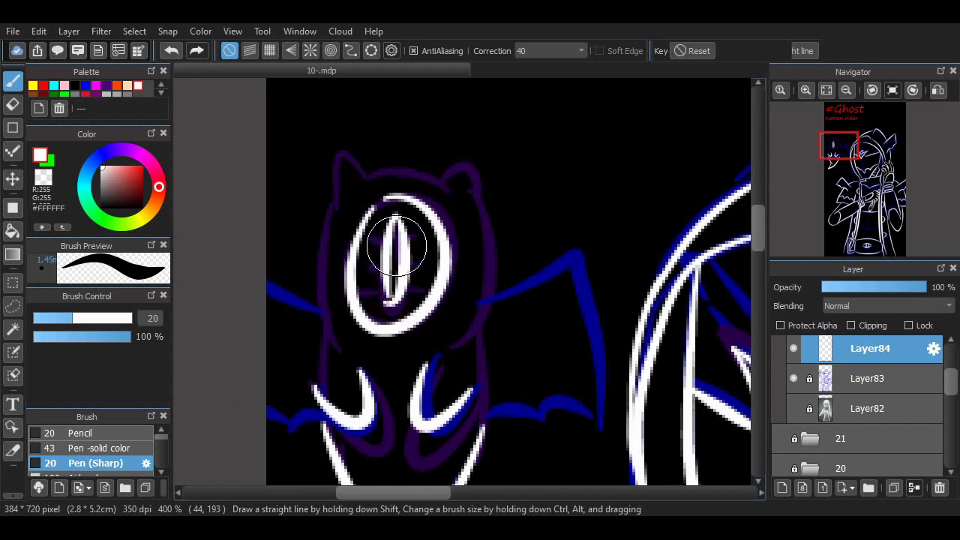
# Draw the creature's two pointed ears, the top of its head and both sides of its body
pyautogui.moveTo(330, 221); pyautogui.dragTo(353, 168)
pyautogui.moveTo(450, 176); pyautogui.dragTo(491, 204)
pyautogui.moveTo(323, 177); pyautogui.dragTo(367, 195)
pyautogui.moveTo(352, 181); pyautogui.dragTo(450, 176)
pyautogui.moveTo(322, 214); pyautogui.dragTo(327, 368)
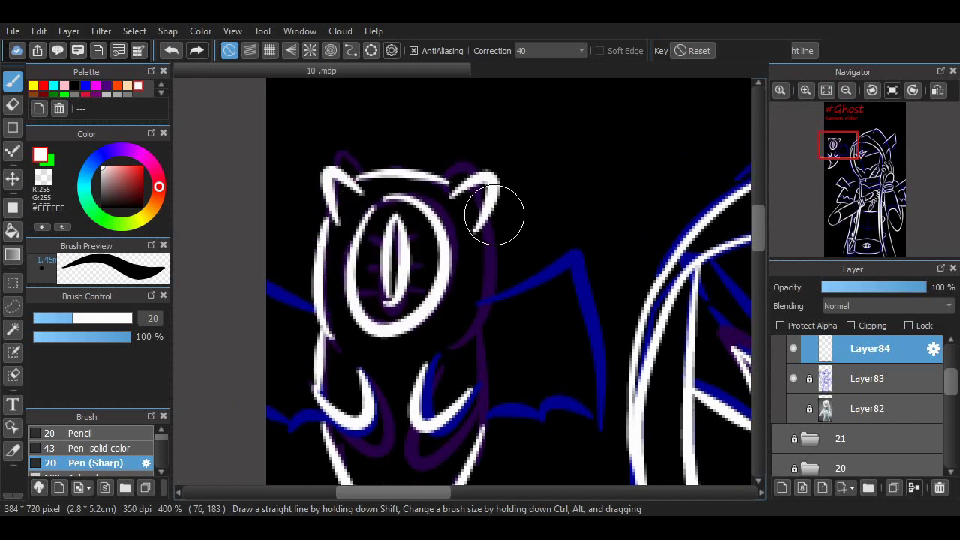
pyautogui.moveTo(493, 215); pyautogui.dragTo(484, 349)
# Draw the creature's bat wings on both sides, with a scalloped lower edge
pyautogui.moveTo(488, 300); pyautogui.dragTo(600, 443)
pyautogui.moveTo(428, 431)
pyautogui.mouseDown()
pyautogui.moveTo(495, 423)
pyautogui.moveTo(589, 439)
pyautogui.mouseUp()
pyautogui.moveTo(320, 311); pyautogui.dragTo(269, 289)
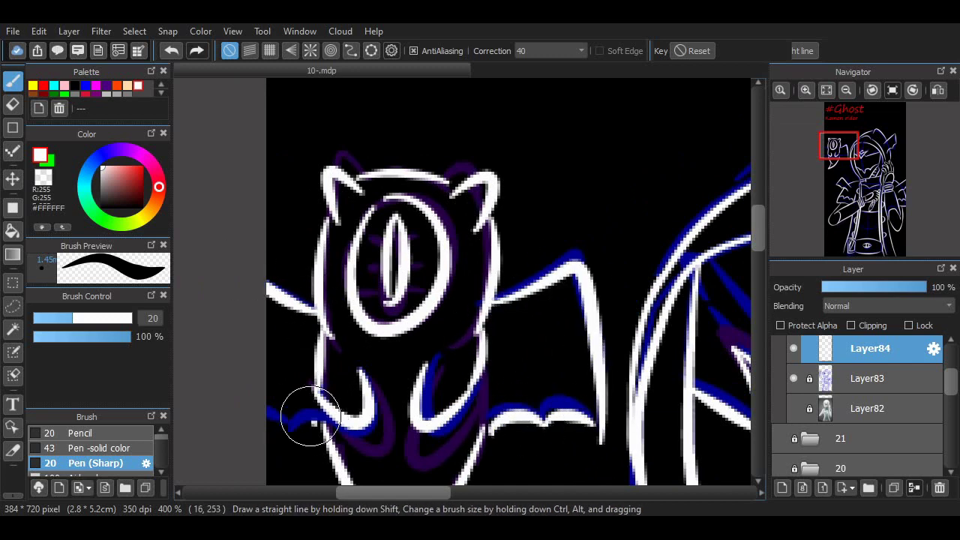
# Hide the sketch on Layer83, lock Layer84, add a new layer below it and set the pen colour to red (#FF0000)
pyautogui.click(826, 89)
pyautogui.scroll(3, 690, 276)
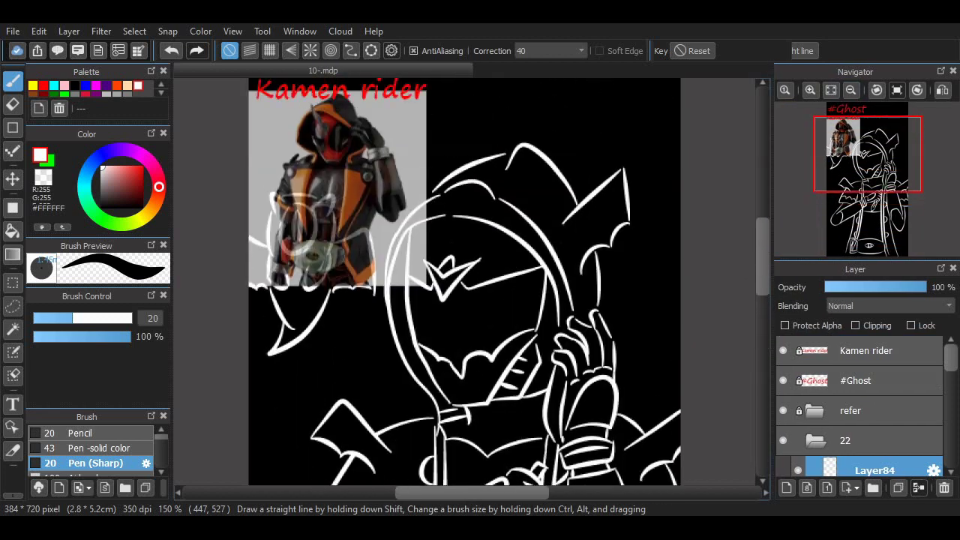
pyautogui.scroll(-3, 859, 406)
pyautogui.click(786, 488)
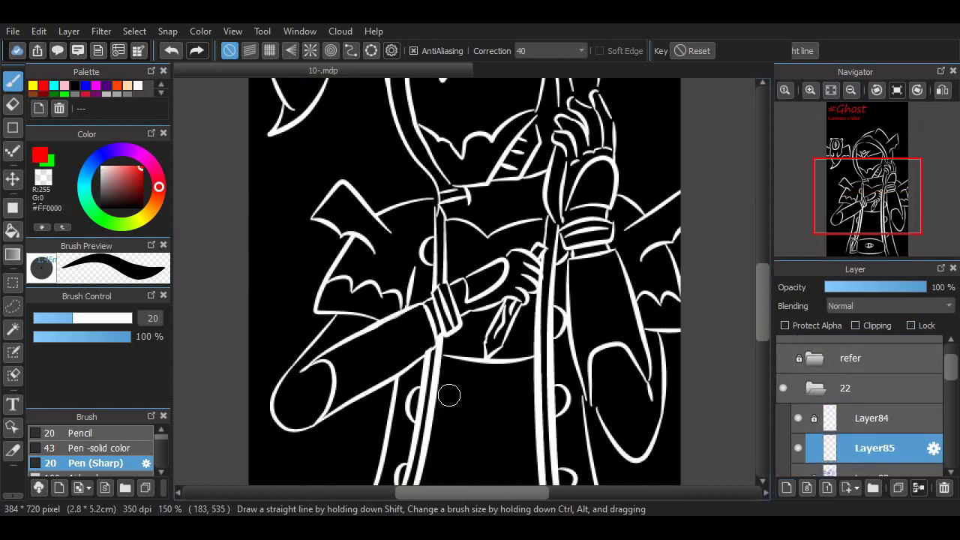
# Draw a red centre line down the helmet's face and short red lines on either side below the mouth contour
pyautogui.scroll(5, 450, 397)
pyautogui.scroll(3, 468, 354)
pyautogui.moveTo(459, 374); pyautogui.dragTo(476, 407)
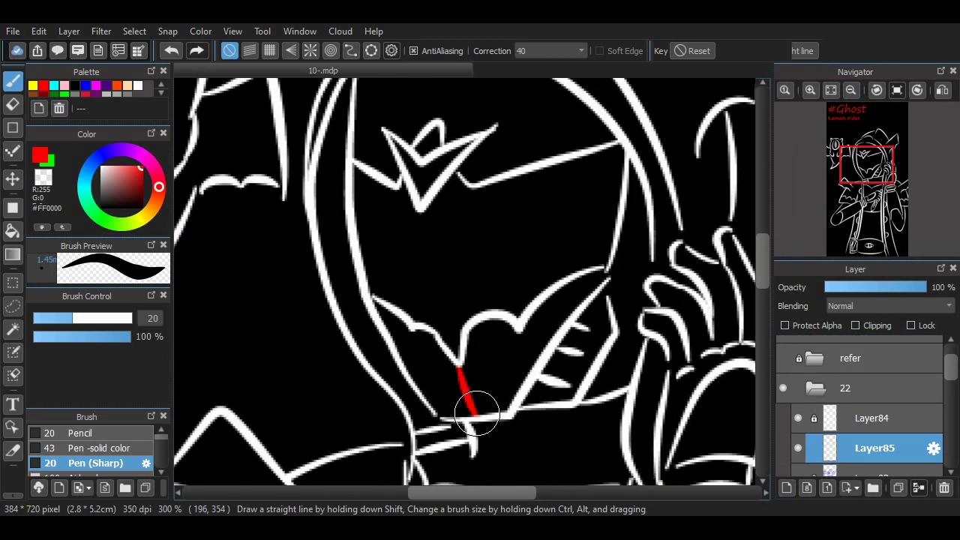
pyautogui.scroll(1, 451, 118)
pyautogui.moveTo(440, 91); pyautogui.dragTo(473, 465)
pyautogui.moveTo(523, 382); pyautogui.dragTo(535, 409)
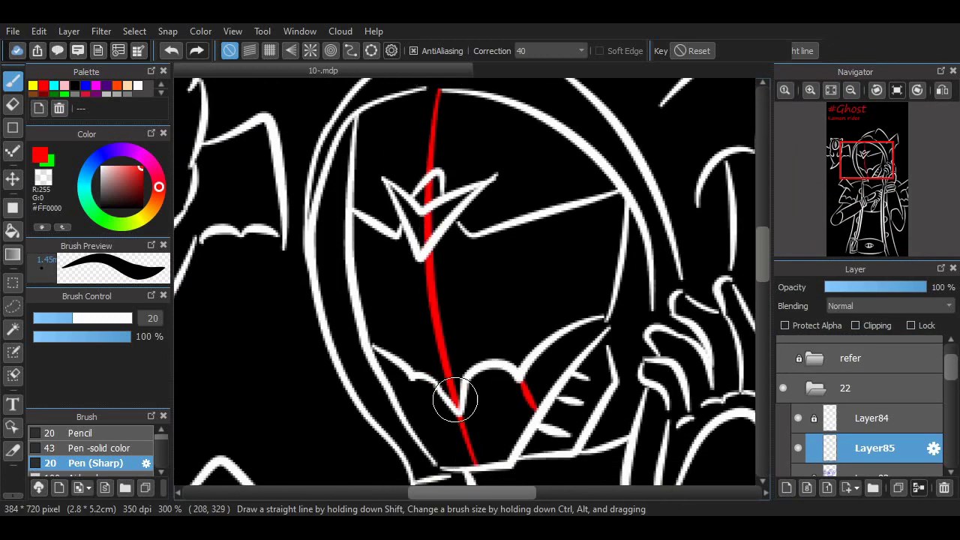
pyautogui.hotkey('ctrl', 'z')
pyautogui.moveTo(392, 360); pyautogui.dragTo(413, 409)
pyautogui.hotkey('ctrl', 'z')
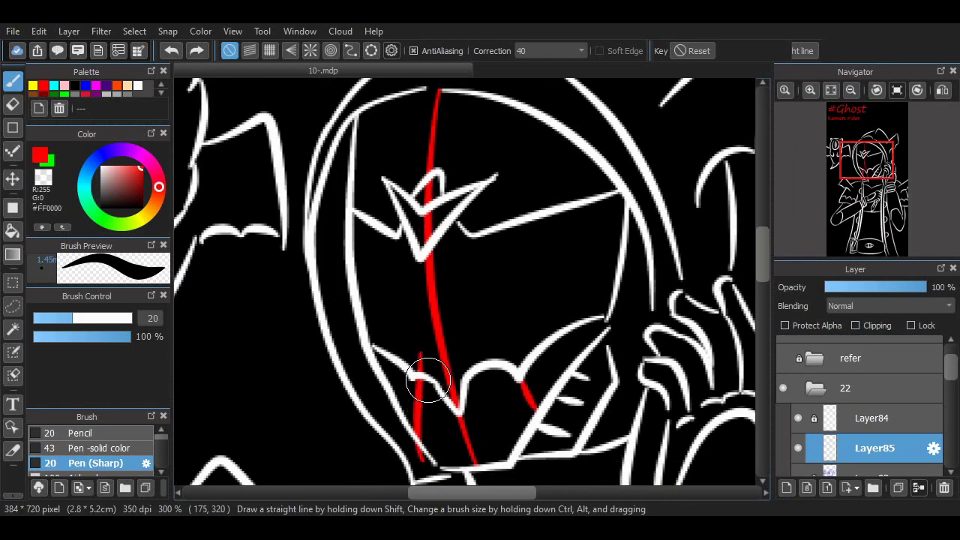
pyautogui.moveTo(418, 349); pyautogui.dragTo(417, 458)
# Erase the red centre line between the forehead emblem and the mouth, and add a red detail inside the emblem
pyautogui.click(13, 104)
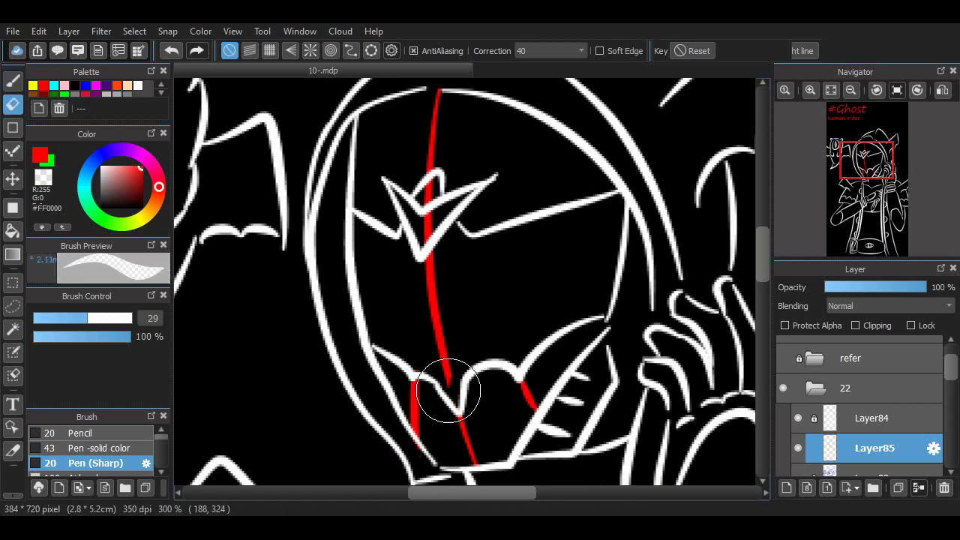
pyautogui.press('b')
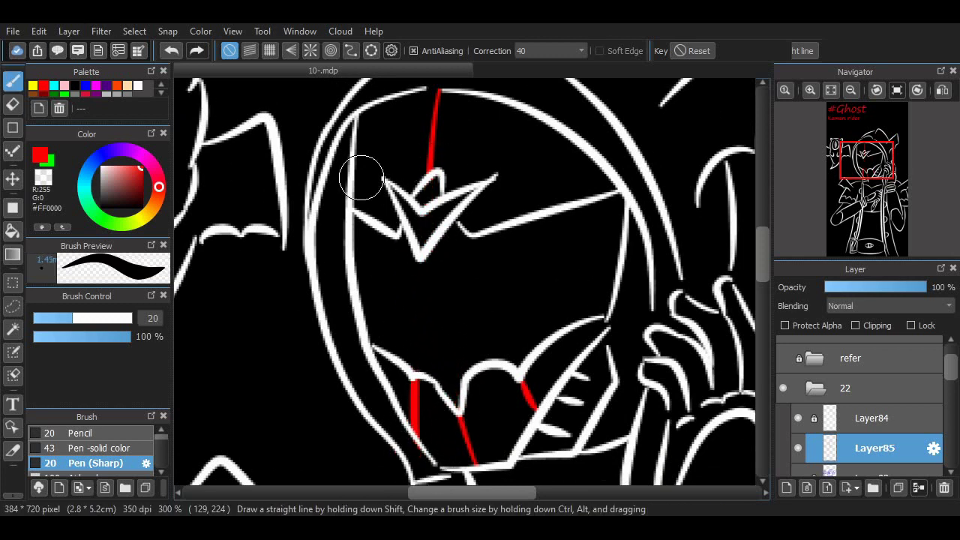
pyautogui.moveTo(405, 210); pyautogui.dragTo(439, 222)
# Draw red curved marks under the cape's scalloped edge and two lengthwise red lines along the crossed forearm
pyautogui.scroll(-8, 712, 266)
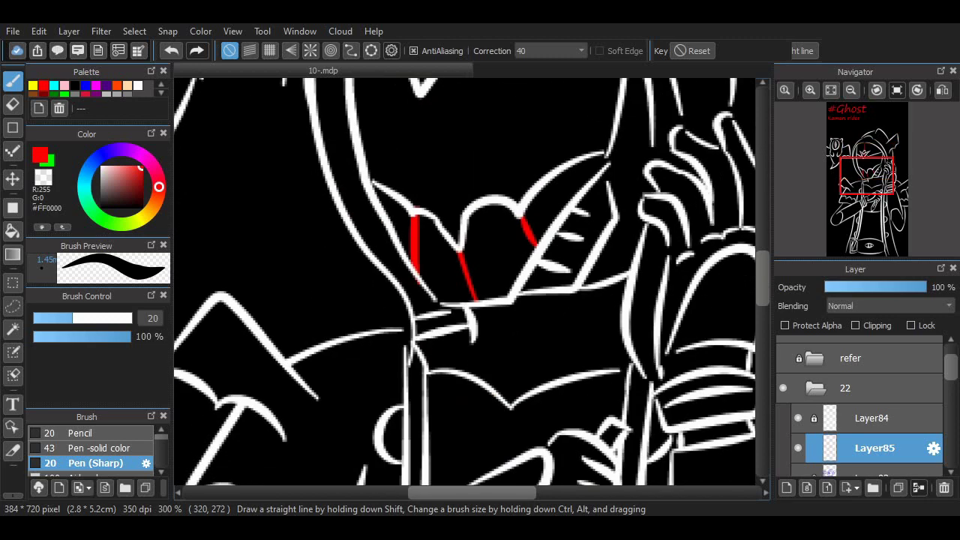
pyautogui.hscroll(-3, 321, 261)
pyautogui.hscroll(5, 630, 328)
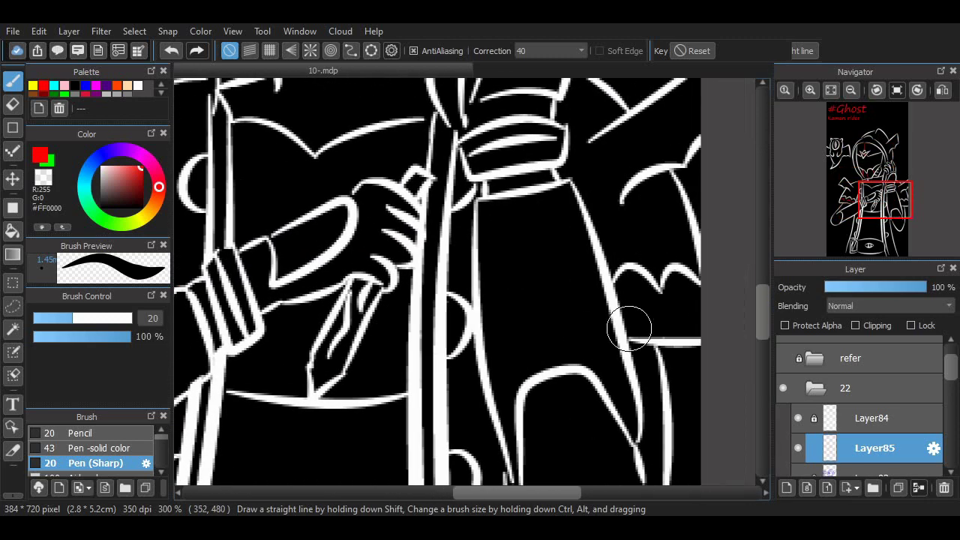
pyautogui.hscroll(-5, 532, 468)
pyautogui.moveTo(234, 386); pyautogui.dragTo(378, 330)
pyautogui.scroll(-3, 379, 331)
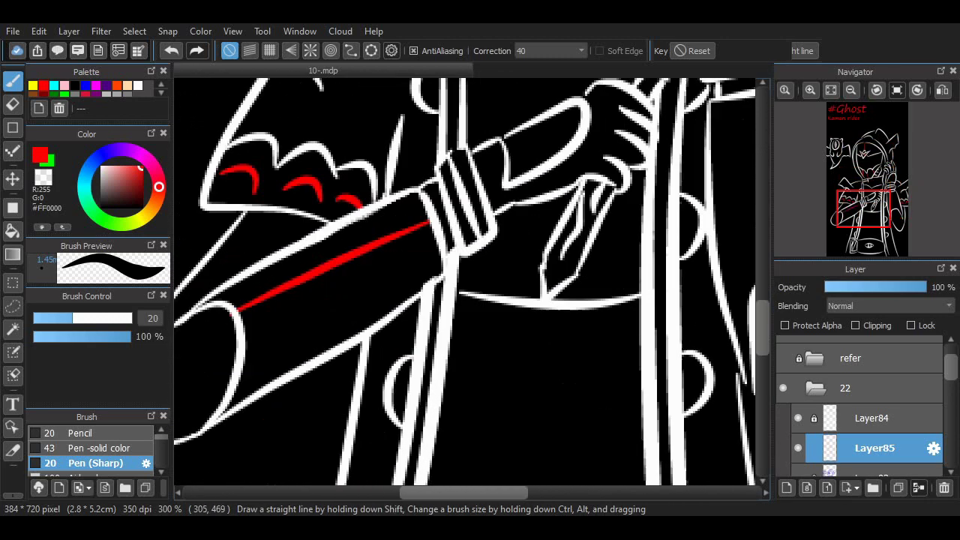
pyautogui.hotkey('ctrl', 'z')
pyautogui.moveTo(234, 270); pyautogui.dragTo(426, 174)
pyautogui.moveTo(240, 336)
pyautogui.mouseDown()
pyautogui.moveTo(438, 213)
pyautogui.moveTo(510, 386)
pyautogui.mouseUp()
# Draw a lengthwise red line along the raised forearm
pyautogui.hscroll(4, 465, 289)
pyautogui.scroll(3, 465, 289)
pyautogui.moveTo(525, 222); pyautogui.dragTo(560, 377)
# Draw two concentric red circles on the chest around the fist, using the concentric circle snap
pyautogui.hscroll(-3, 559, 378)
pyautogui.hscroll(-3, 562, 229)
pyautogui.click(331, 50)
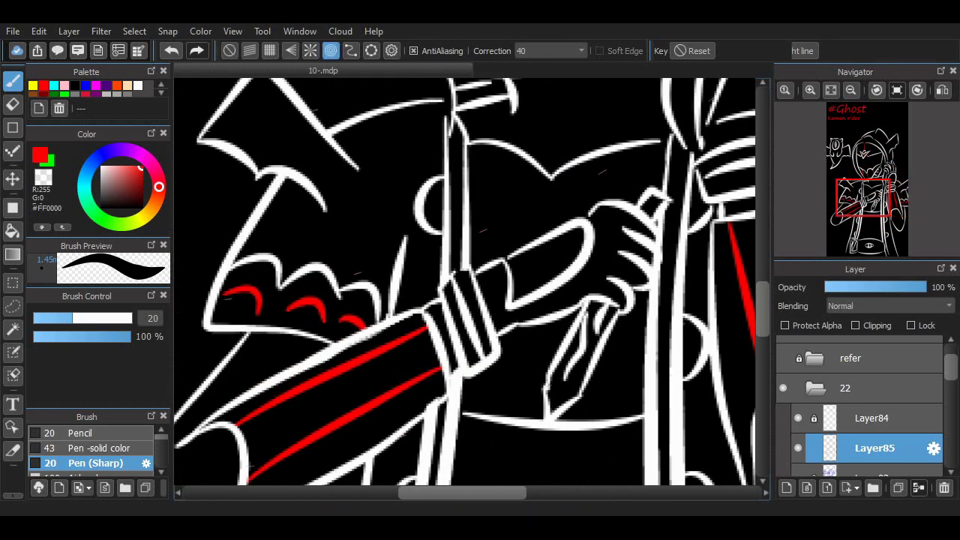
pyautogui.scroll(-2, 552, 217)
pyautogui.hscroll(3, 550, 218)
pyautogui.click(86, 85)
pyautogui.click(331, 50)
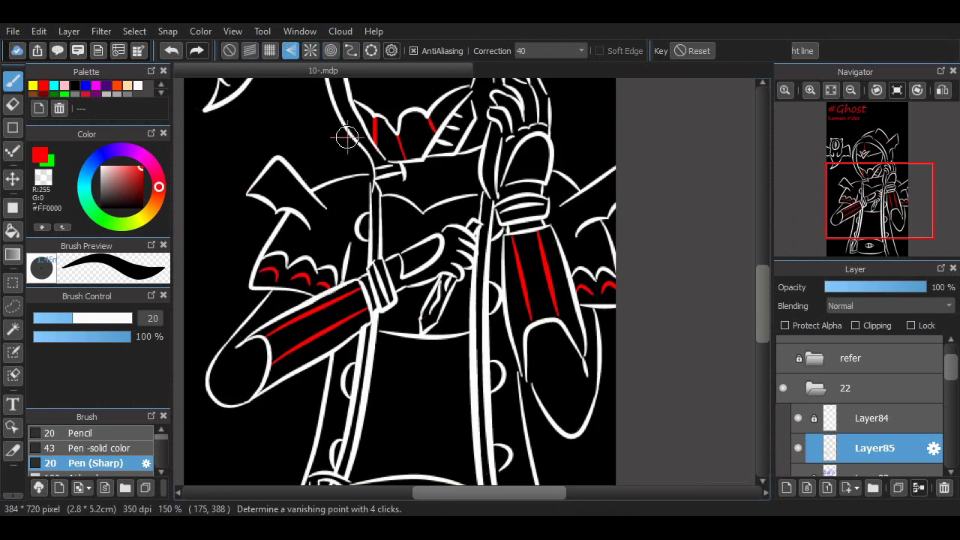
pyautogui.scroll(2, 430, 260)
pyautogui.moveTo(500, 193); pyautogui.dragTo(420, 315)
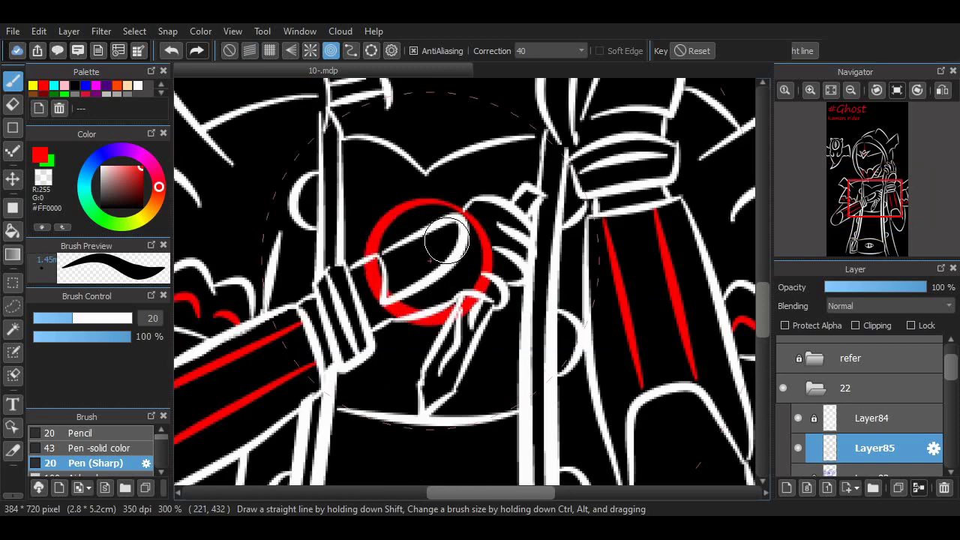
pyautogui.moveTo(450, 218); pyautogui.dragTo(443, 240)
# Turn off the snap and erase the parts of the red chest circles that overlap the hand and forearm
pyautogui.click(12, 104)
pyautogui.click(229, 51)
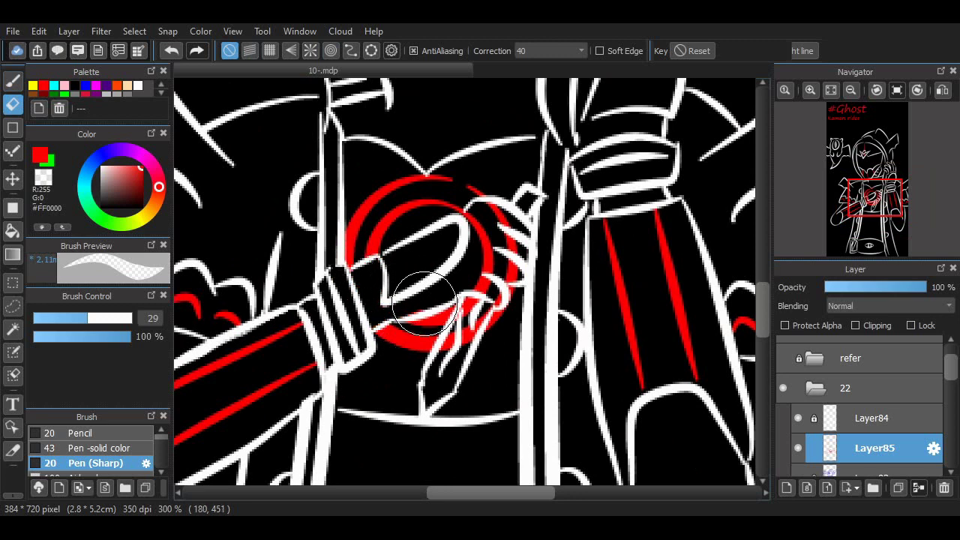
pyautogui.scroll(1, 454, 326)
pyautogui.moveTo(500, 310)
pyautogui.mouseDown()
pyautogui.moveTo(468, 313)
pyautogui.moveTo(527, 262)
pyautogui.moveTo(532, 273)
pyautogui.moveTo(510, 259)
pyautogui.moveTo(477, 192)
pyautogui.moveTo(508, 180)
pyautogui.moveTo(515, 205)
pyautogui.moveTo(488, 225)
pyautogui.mouseUp()
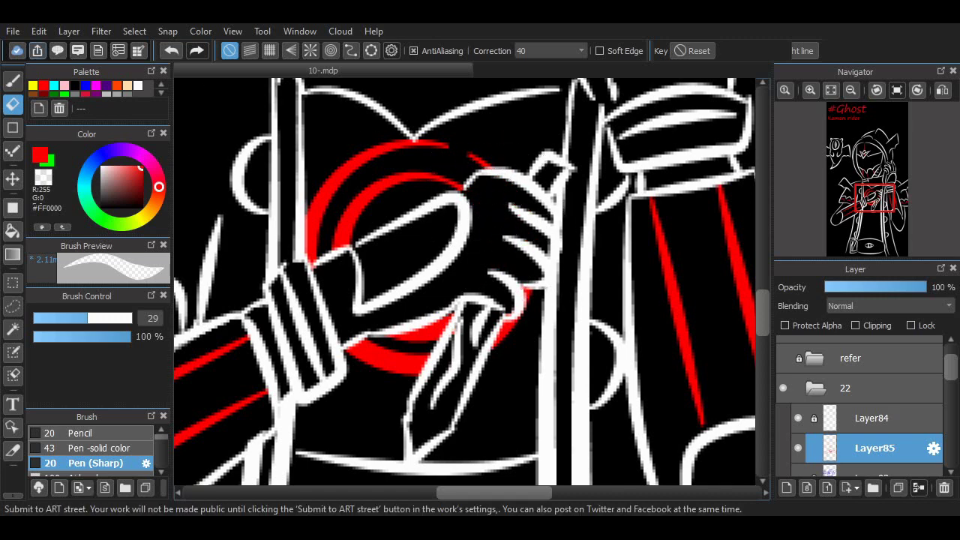
# Draw two curved red marks on each side of the belt's eye emblem, undoing the unsatisfactory strokes
pyautogui.press('b')
pyautogui.click(831, 90)
pyautogui.scroll(3, 471, 281)
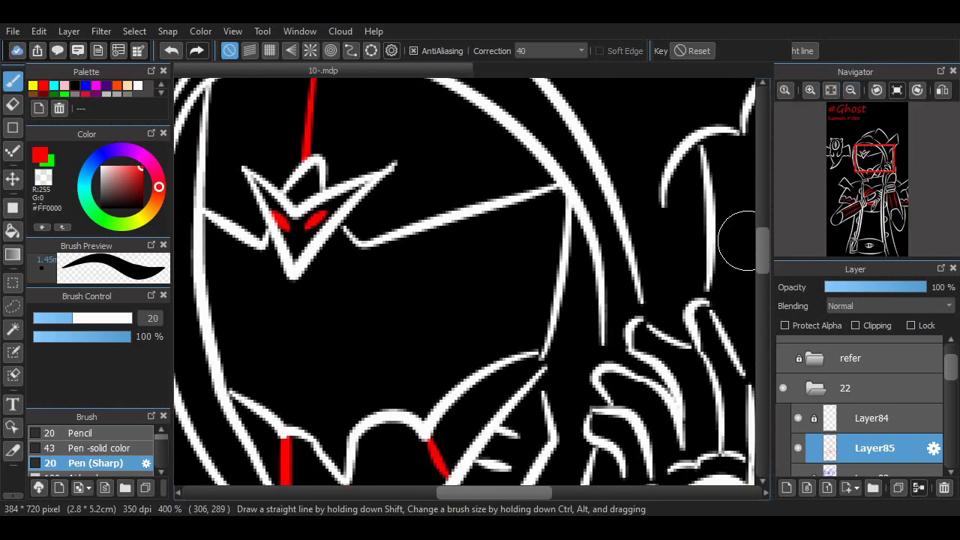
pyautogui.scroll(2, 457, 349)
pyautogui.scroll(-10, 457, 348)
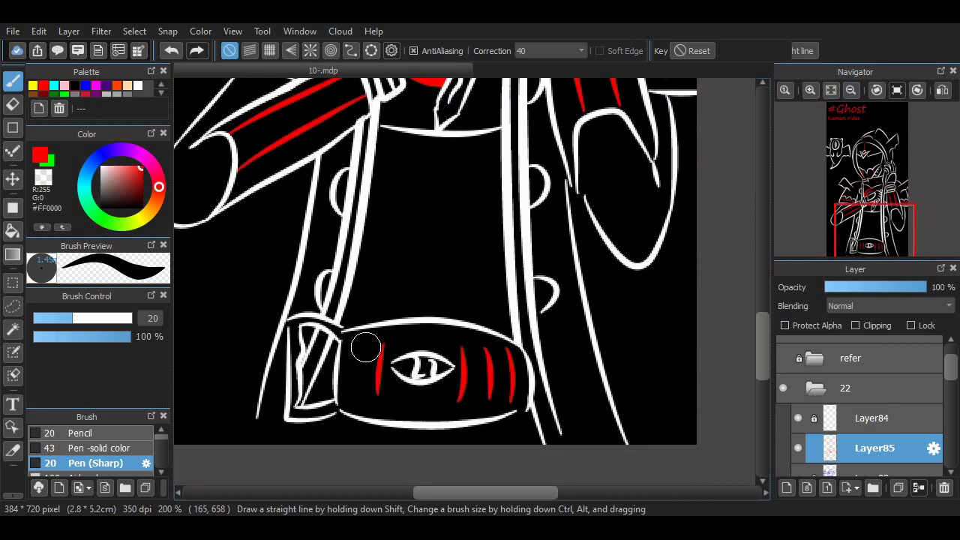
pyautogui.hotkey('ctrl', 'z')
pyautogui.hotkey('ctrl', 'z')
pyautogui.hotkey('ctrl', 'z')
pyautogui.hotkey('ctrl', 'z')
pyautogui.hotkey('ctrl', 'z')
pyautogui.hotkey('ctrl', 'z')
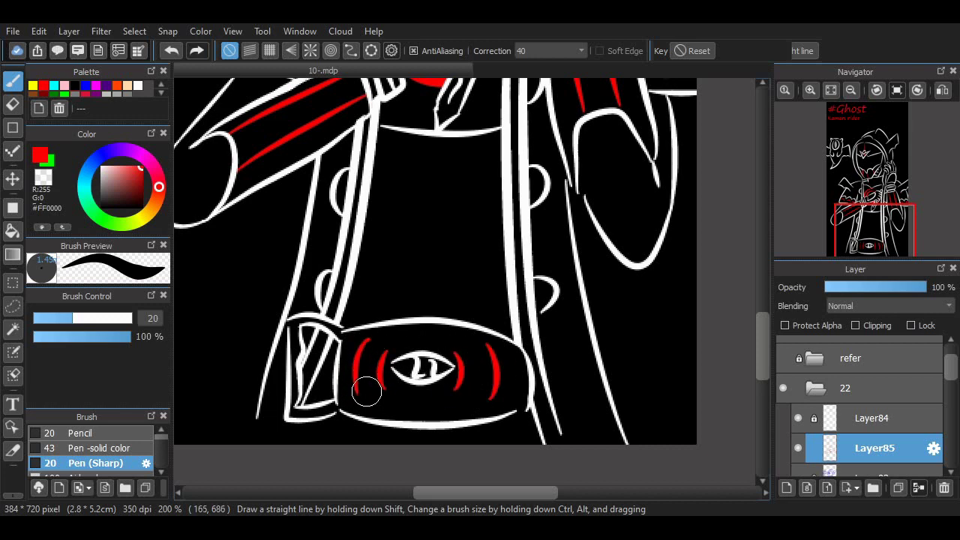
# On Layer84, erase the white coat edge lines running through the semicircular bumps on both sides
pyautogui.scroll(5, 359, 350)
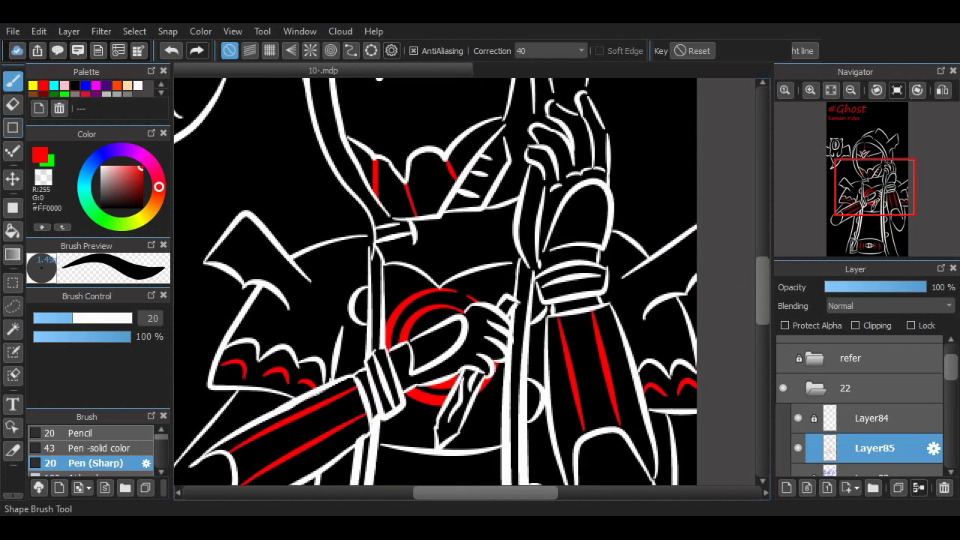
pyautogui.click(12, 104)
pyautogui.click(810, 90)
pyautogui.click(875, 418)
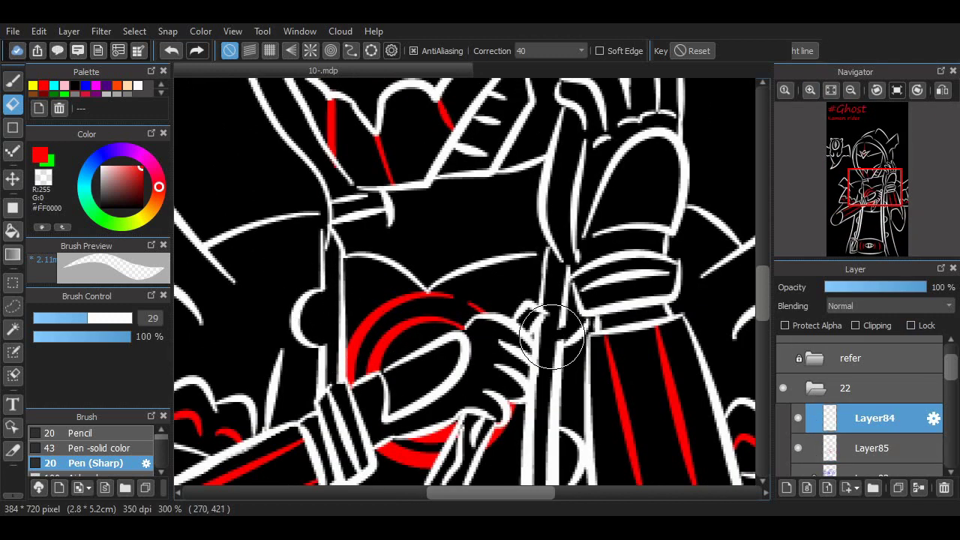
pyautogui.scroll(-5, 711, 309)
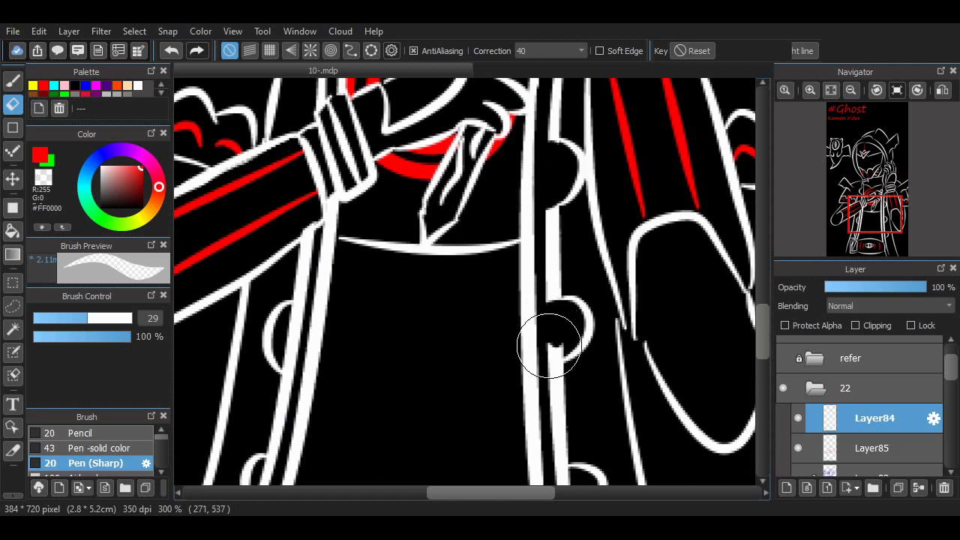
pyautogui.hotkey('ctrl', 'z')
pyautogui.moveTo(550, 351)
pyautogui.mouseDown()
pyautogui.moveTo(546, 358)
pyautogui.moveTo(558, 315)
pyautogui.mouseUp()
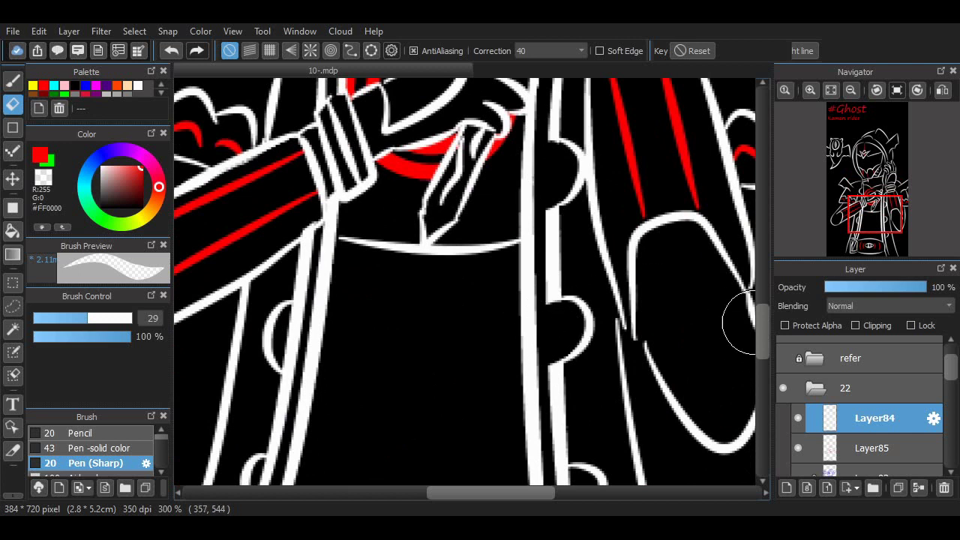
pyautogui.scroll(-3, 270, 352)
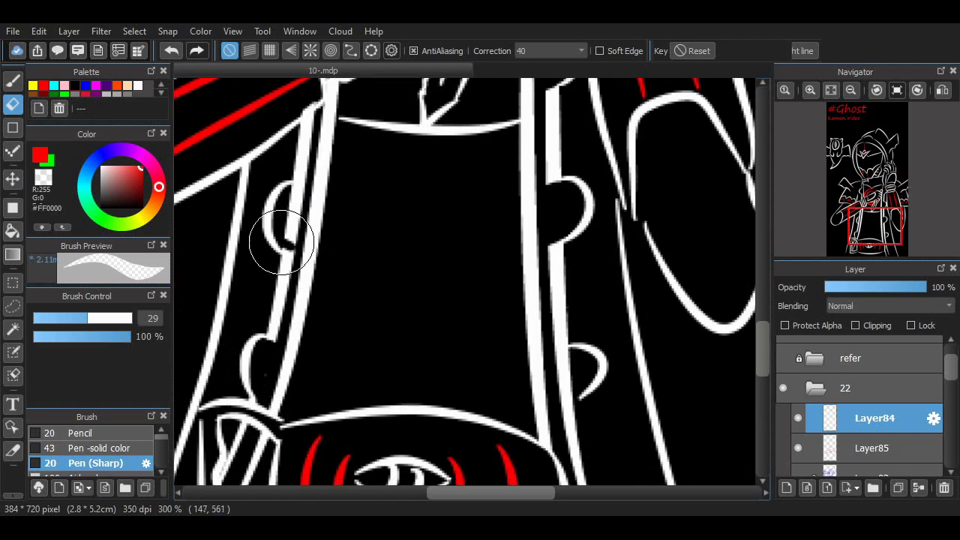
pyautogui.moveTo(293, 236); pyautogui.dragTo(291, 204)
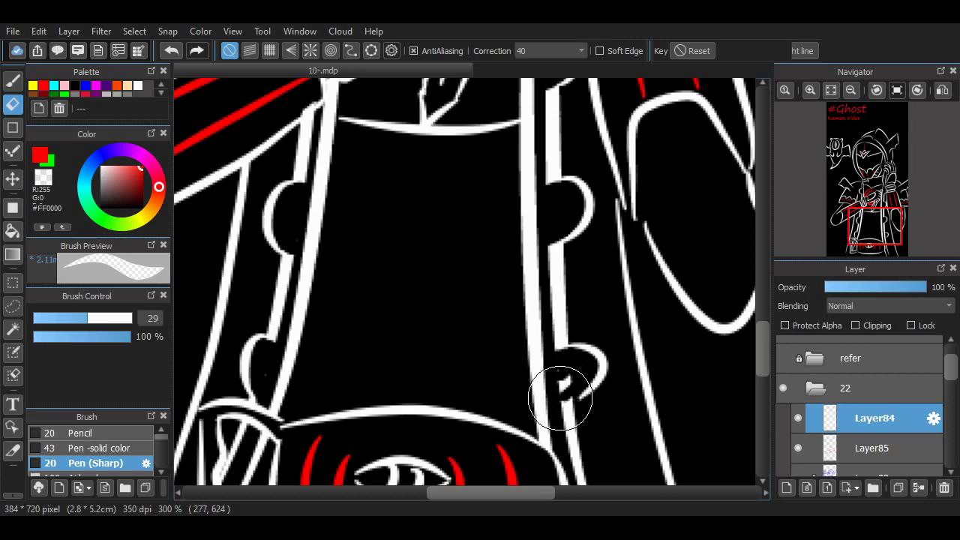
pyautogui.scroll(-5, 561, 364)
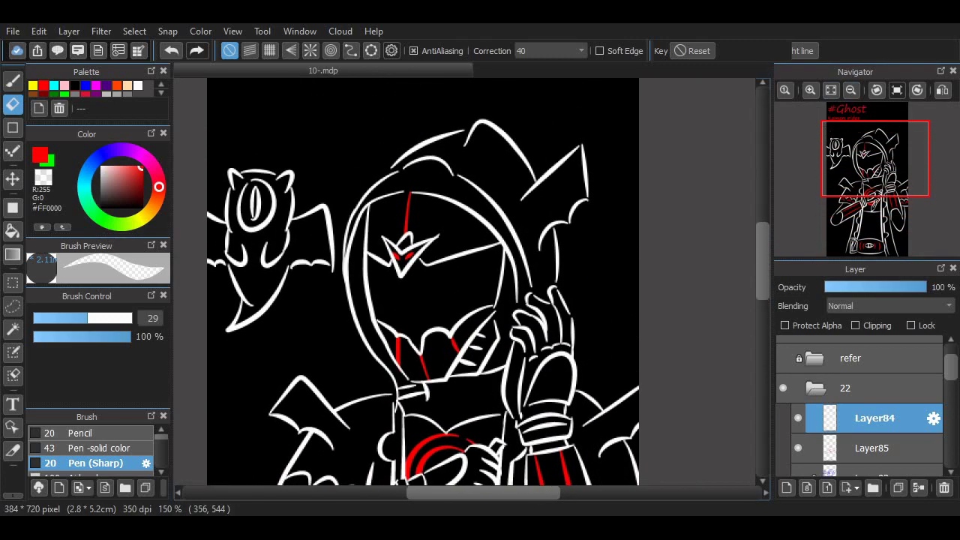
# On Layer85, draw curved red accent lines along the hood's rim, following its top and both sides
pyautogui.press('b')
pyautogui.scroll(3, 743, 244)
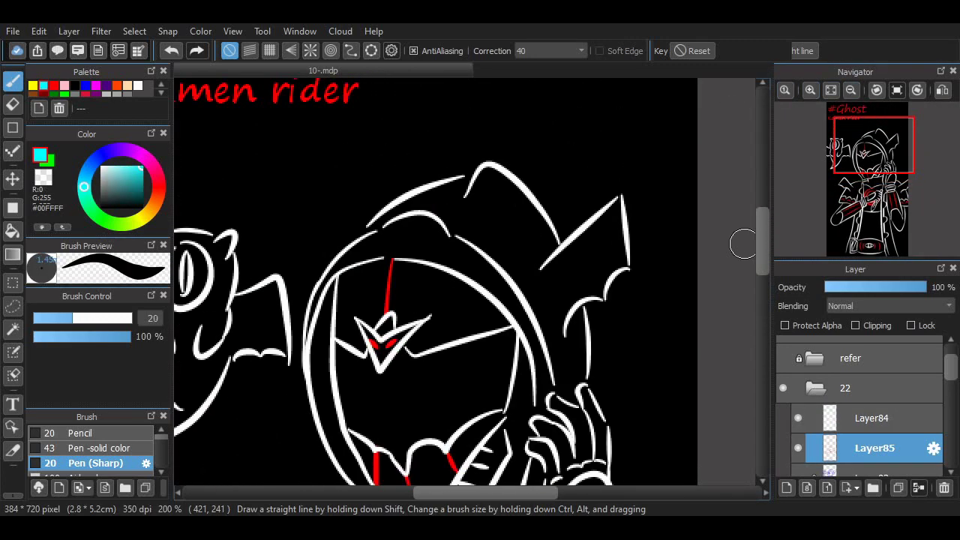
pyautogui.scroll(2, 406, 238)
pyautogui.moveTo(346, 225)
pyautogui.mouseDown()
pyautogui.moveTo(417, 229)
pyautogui.moveTo(568, 396)
pyautogui.mouseUp()
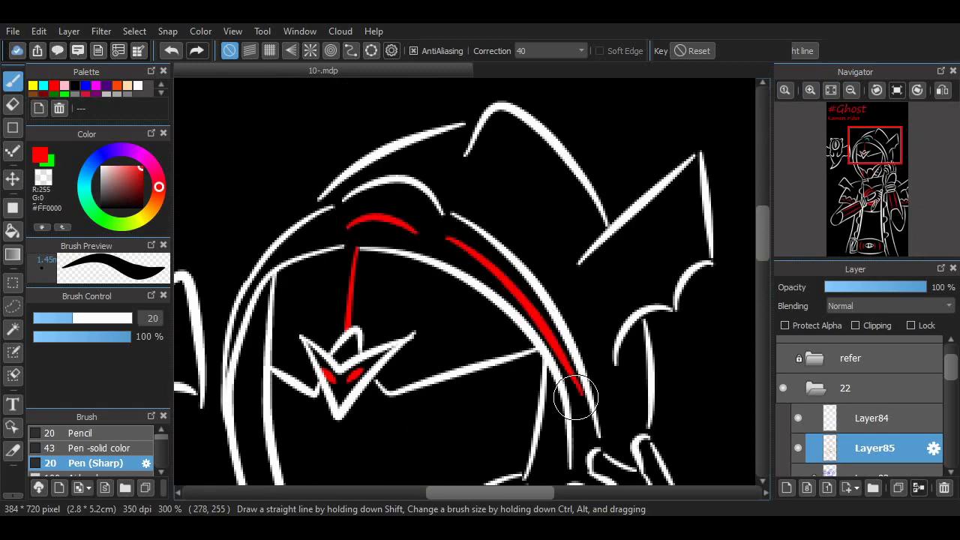
pyautogui.hotkey('ctrl', 'z')
pyautogui.moveTo(443, 239)
pyautogui.mouseDown()
pyautogui.moveTo(570, 401)
pyautogui.moveTo(535, 326)
pyautogui.moveTo(585, 413)
pyautogui.mouseUp()
pyautogui.hotkey('ctrl', 'z')
pyautogui.moveTo(259, 268); pyautogui.dragTo(330, 233)
pyautogui.moveTo(344, 210)
pyautogui.mouseDown()
pyautogui.moveTo(360, 197)
pyautogui.moveTo(441, 219)
pyautogui.mouseUp()
pyautogui.hotkey('ctrl', 'z')
pyautogui.scroll(-10, 745, 292)
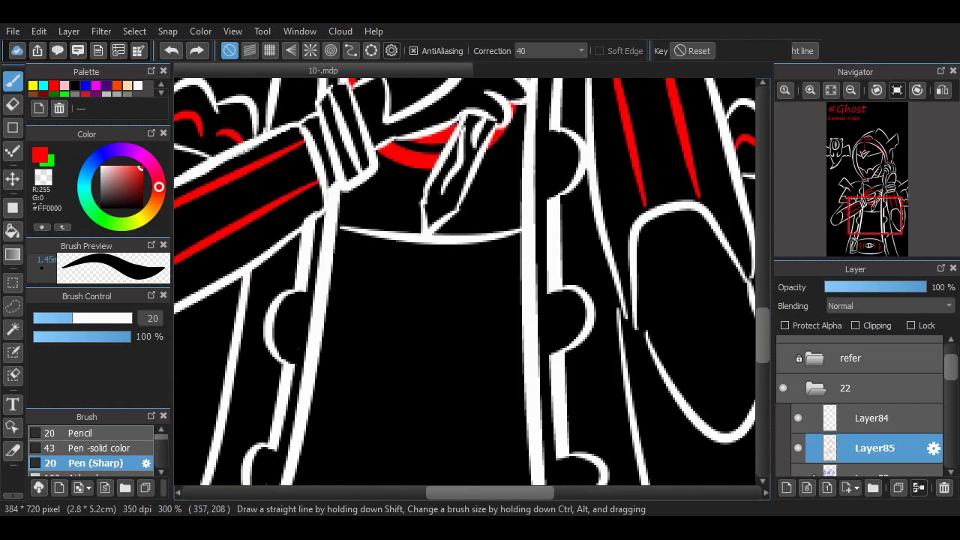
pyautogui.moveTo(434, 129); pyautogui.dragTo(511, 309)
pyautogui.moveTo(429, 111); pyautogui.dragTo(330, 291)
pyautogui.hotkey('ctrl', 'z')
pyautogui.hotkey('ctrl', 'z')
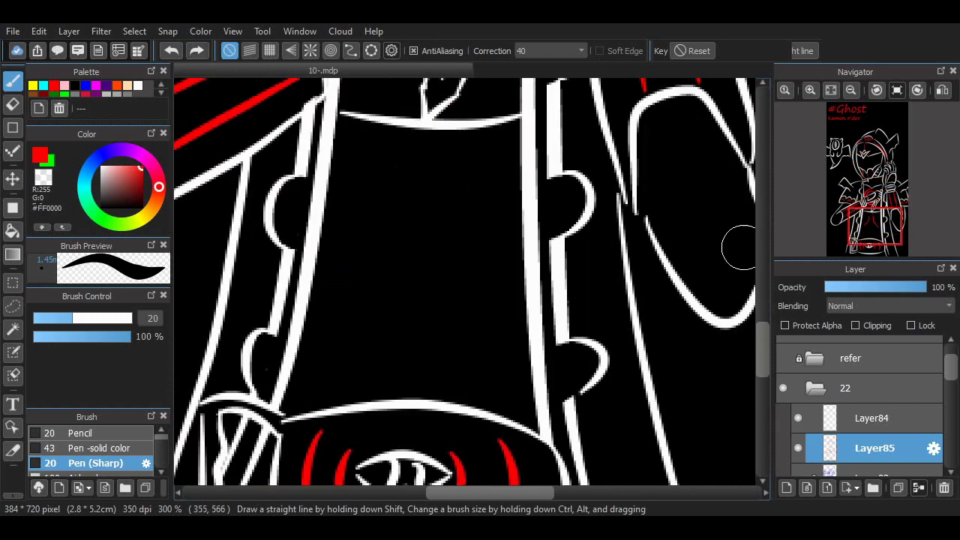
# Check the image in the refer folder and draw two lengthwise red lines down the torso, from the waist curve to the belt
pyautogui.hotkey('ctrl', '0')
pyautogui.hotkey('ctrl', 'alt', '0')
pyautogui.click(783, 358)
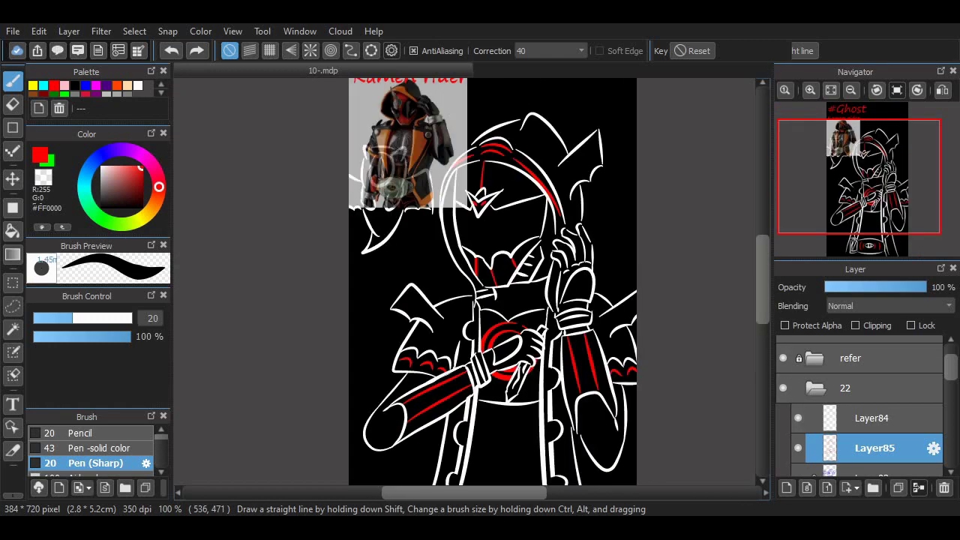
pyautogui.hotkey('ctrl', '+')
pyautogui.scroll(-5, 455, 289)
pyautogui.moveTo(443, 212); pyautogui.dragTo(424, 394)
pyautogui.moveTo(499, 215); pyautogui.dragTo(525, 390)
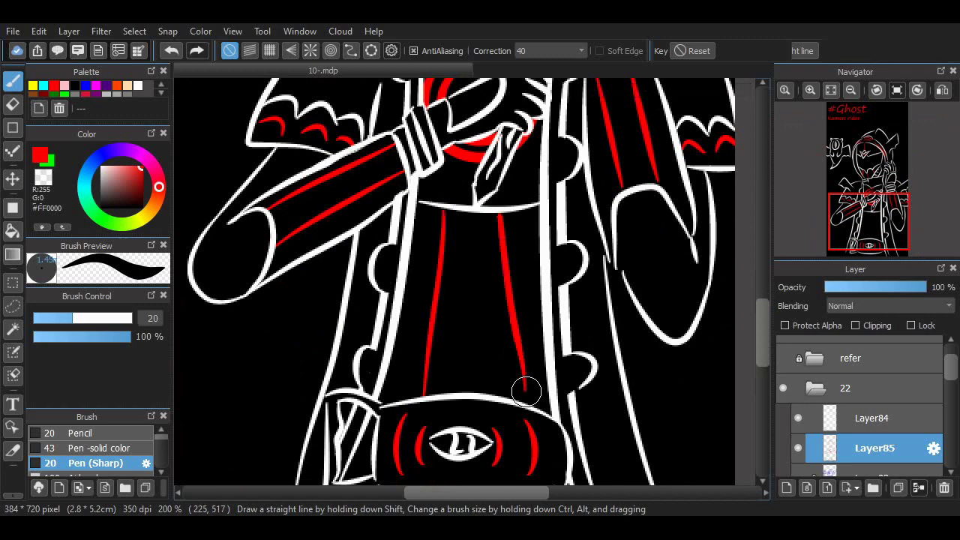
pyautogui.hotkey('ctrl', 'z')
pyautogui.hotkey('ctrl', 'z')
pyautogui.moveTo(507, 214); pyautogui.dragTo(517, 379)
pyautogui.moveTo(448, 212); pyautogui.dragTo(432, 375)
pyautogui.press('e')
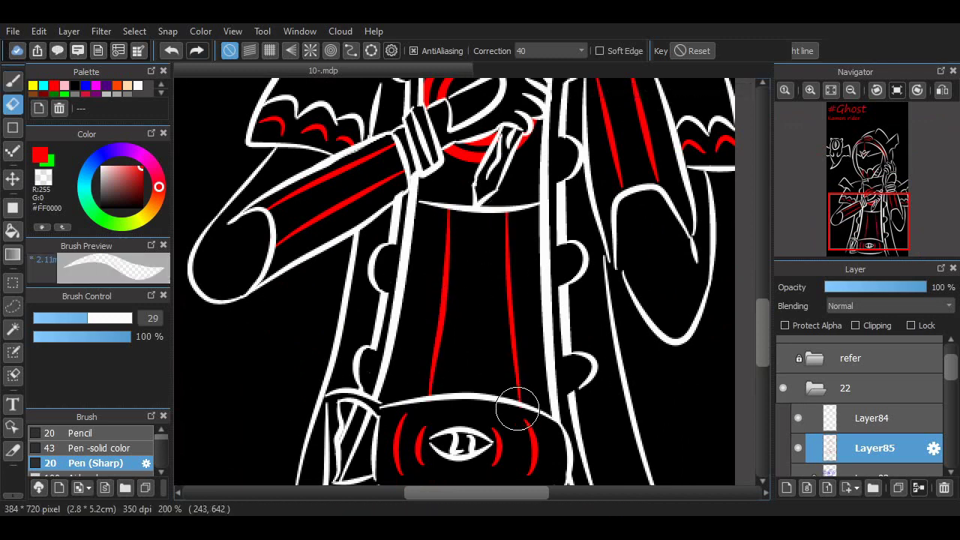
# Change the title text "Kamen rider" to "Kamen rider Vlad"
pyautogui.hotkey('ctrl', '-')
pyautogui.hotkey('ctrl', '+')
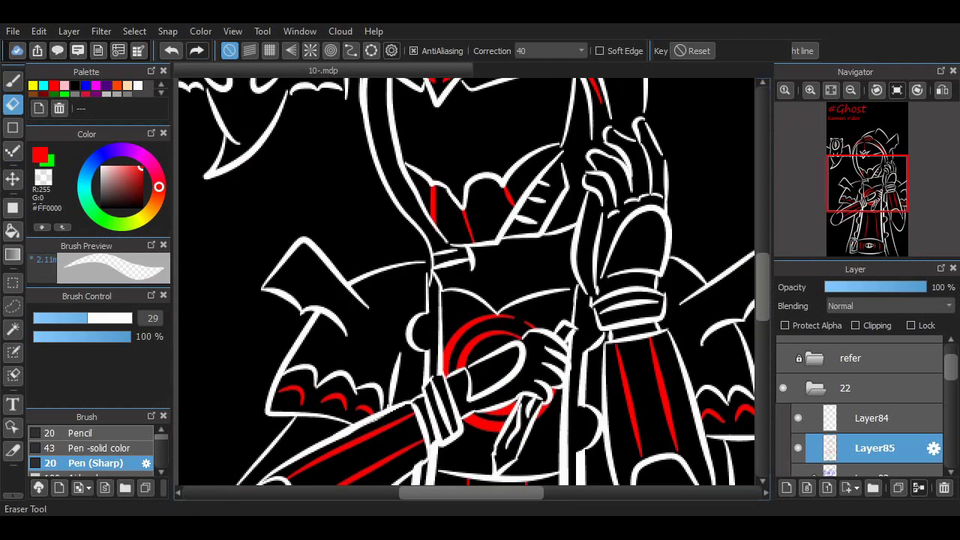
pyautogui.hotkey('ctrl', '-')
pyautogui.scroll(2, 863, 420)
pyautogui.click(869, 351)
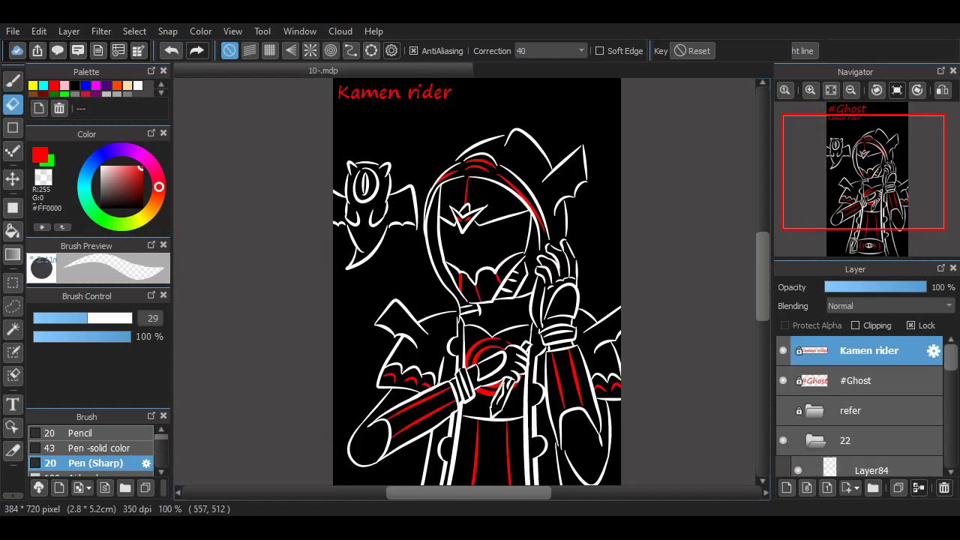
pyautogui.click(450, 279)
pyautogui.scroll(3, 451, 278)
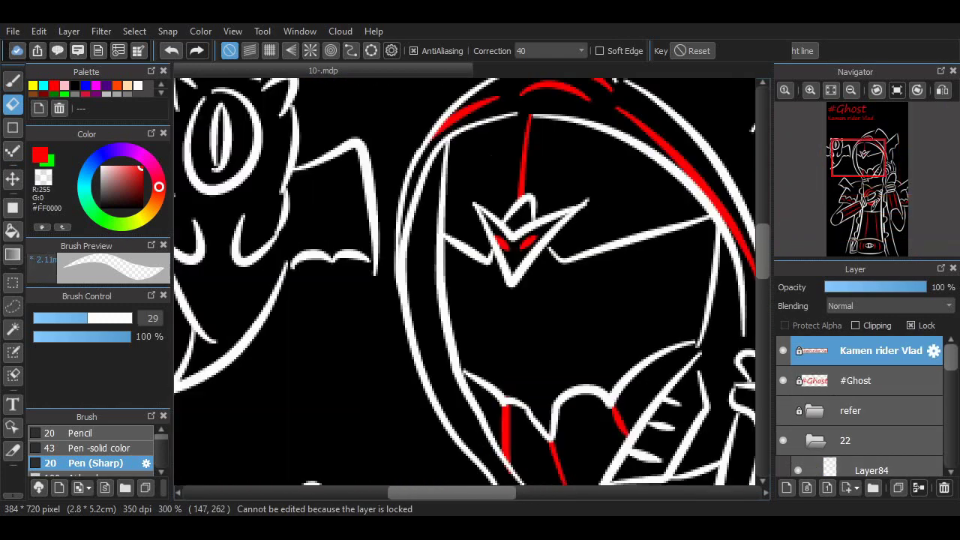
pyautogui.scroll(-3, 456, 282)
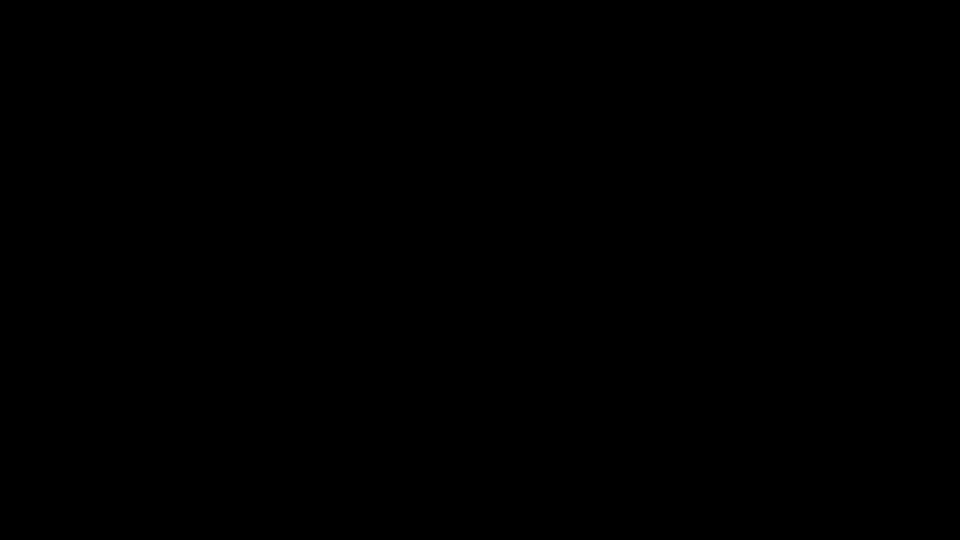